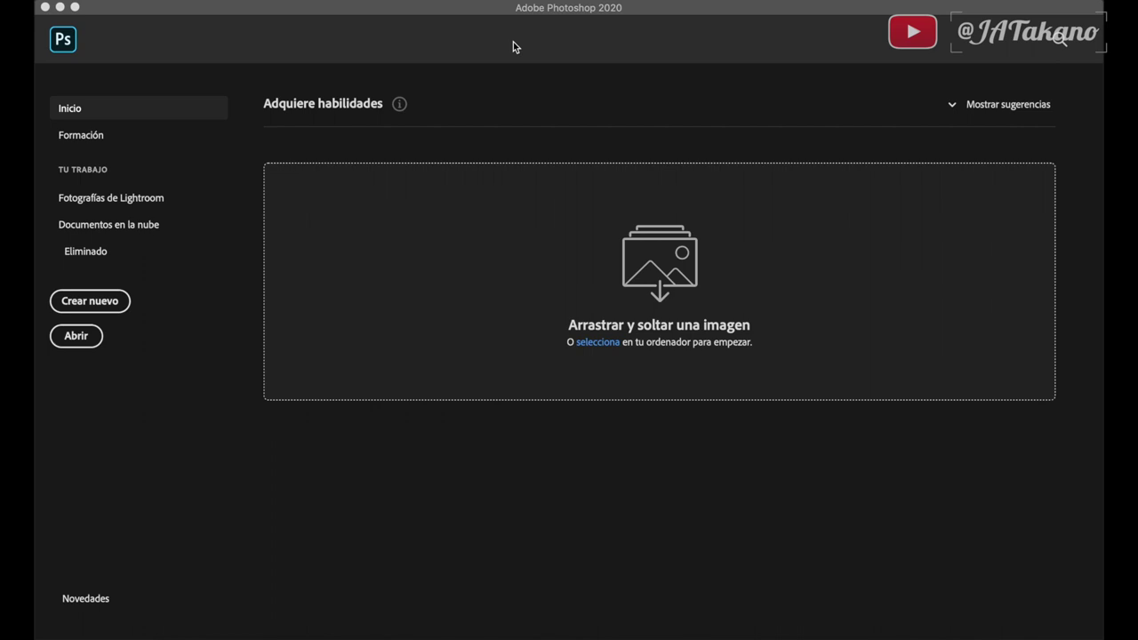
Bring Photoshop to the front and open the Archivo menu to start a new file
click(331, 56)
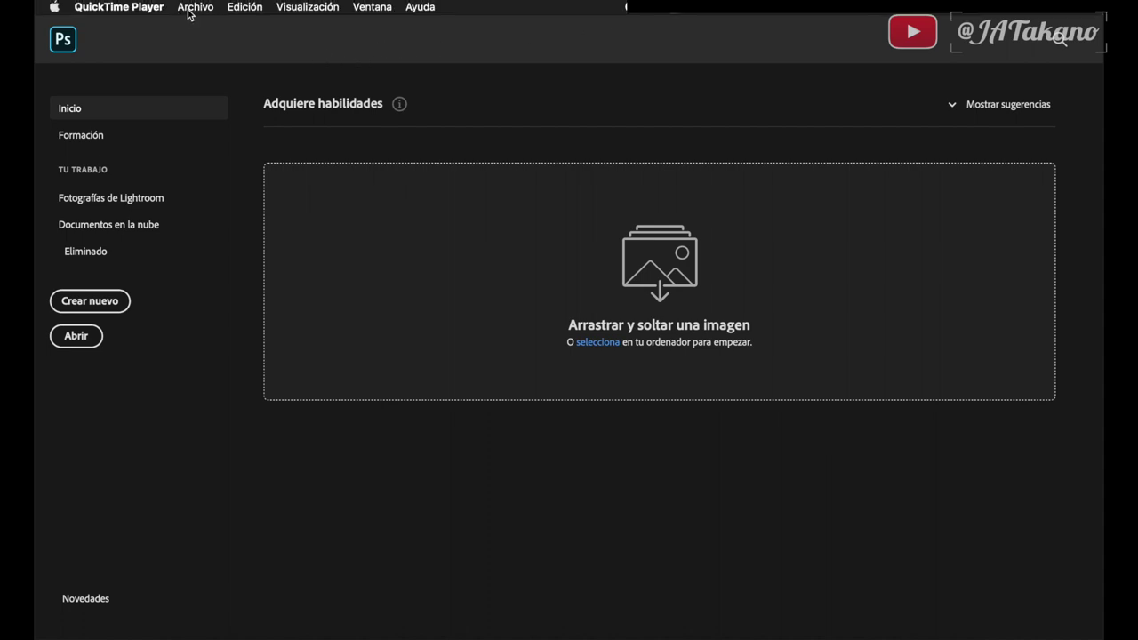
click(172, 6)
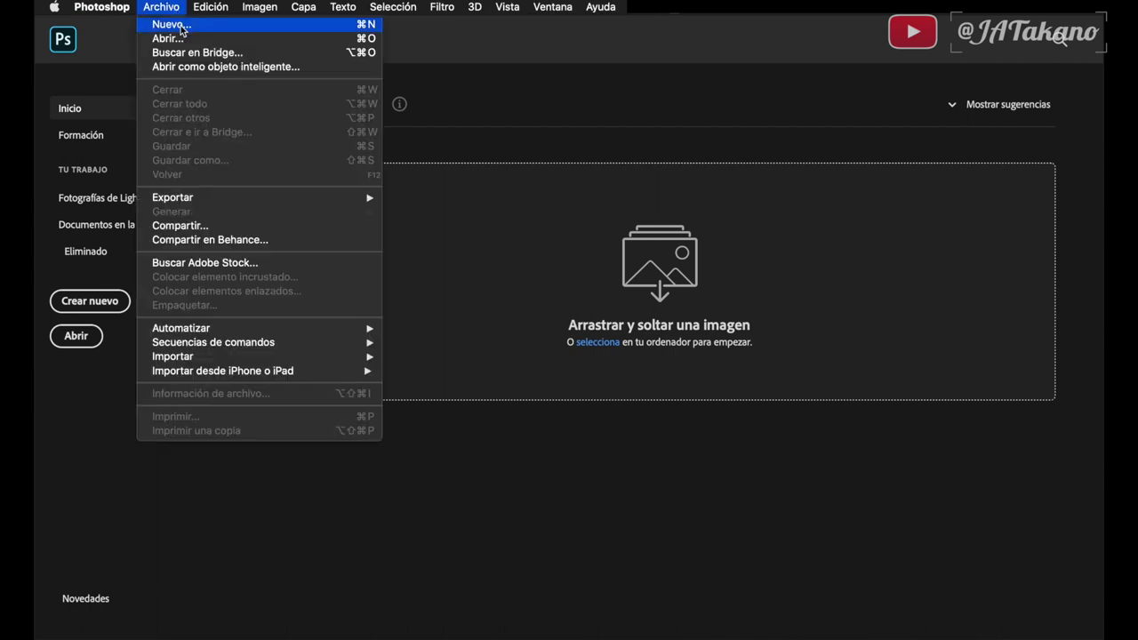
Start a new document with width 1920 and height 1152 pixels
click(174, 26)
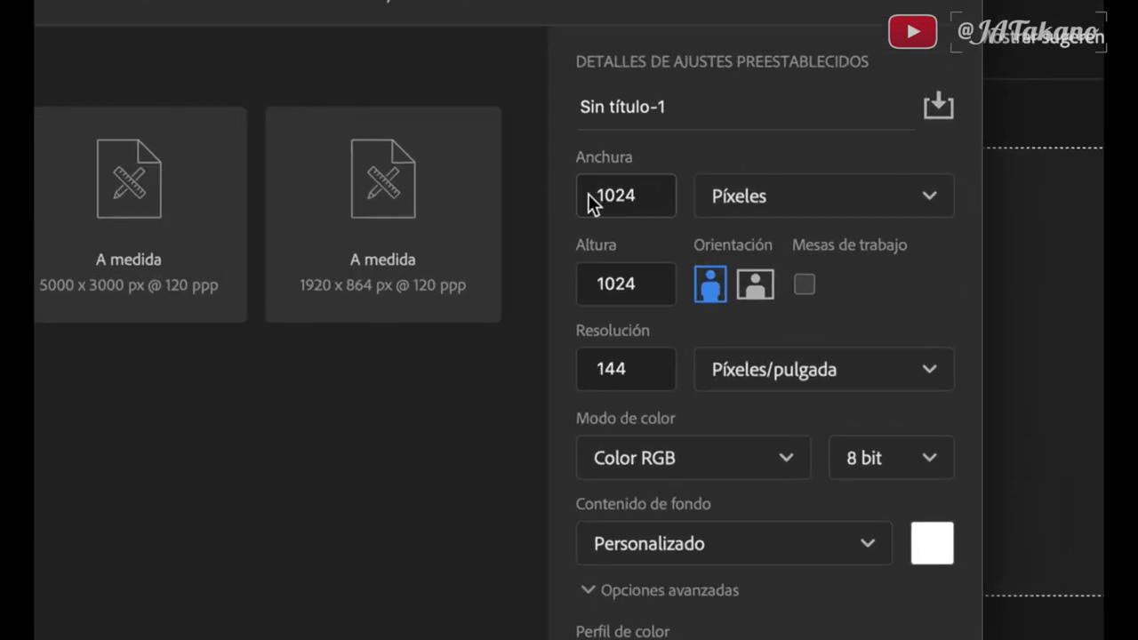
double_click(586, 195)
text(19)
text(20)
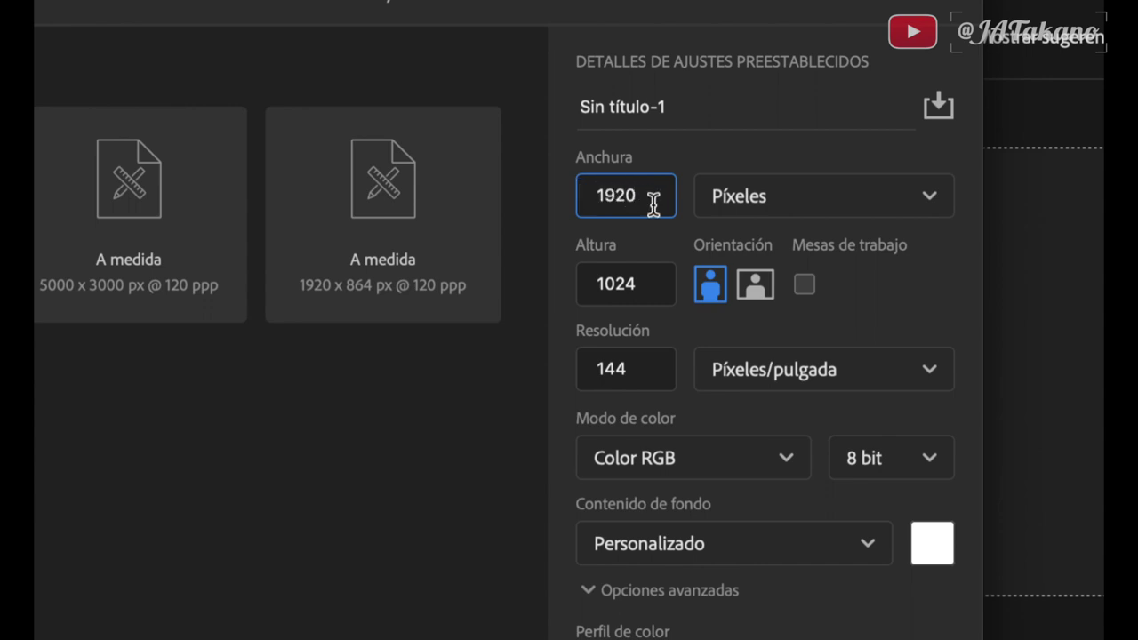
click(686, 160)
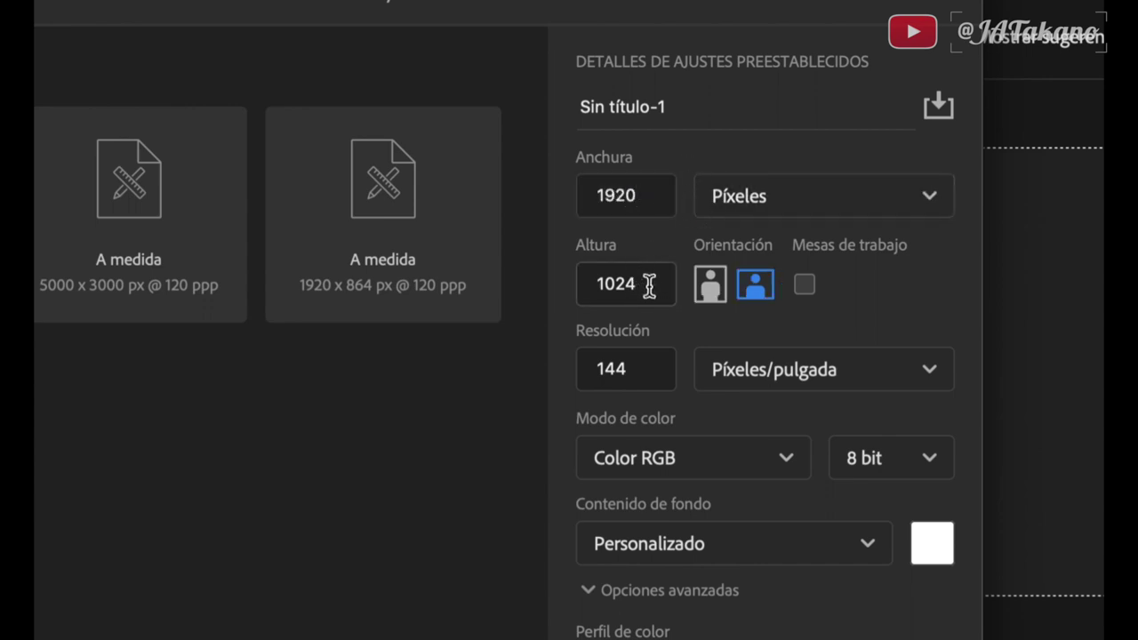
drag(650, 285, 569, 285)
text(115)
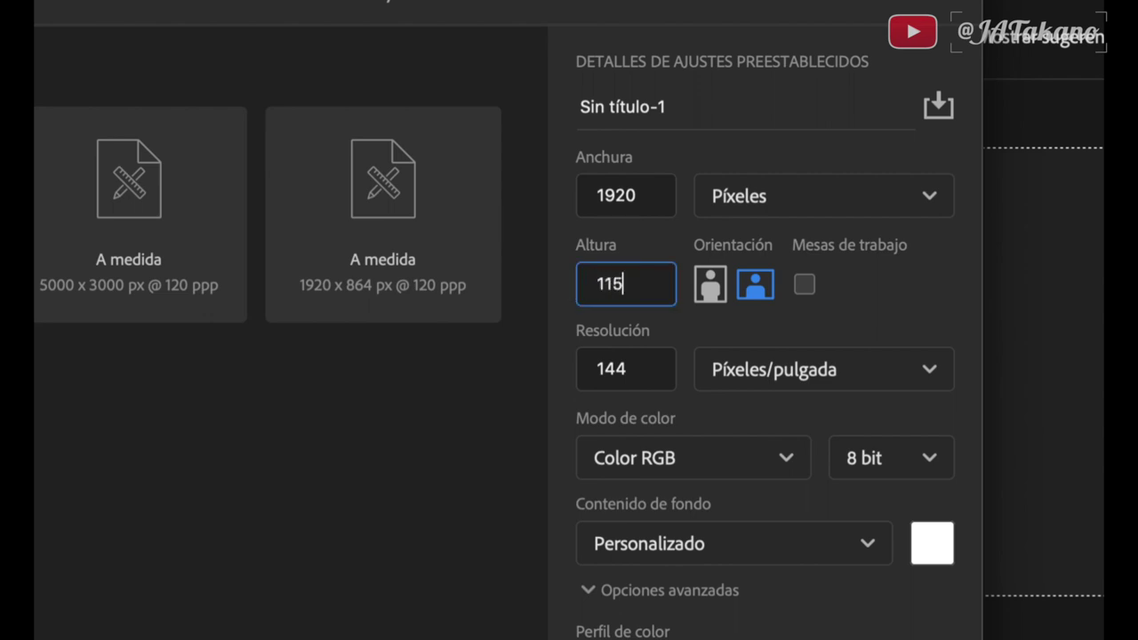
text(2)
Set resolution to 120 Píxeles/pulgada and create the document
double_click(633, 368)
text(12)
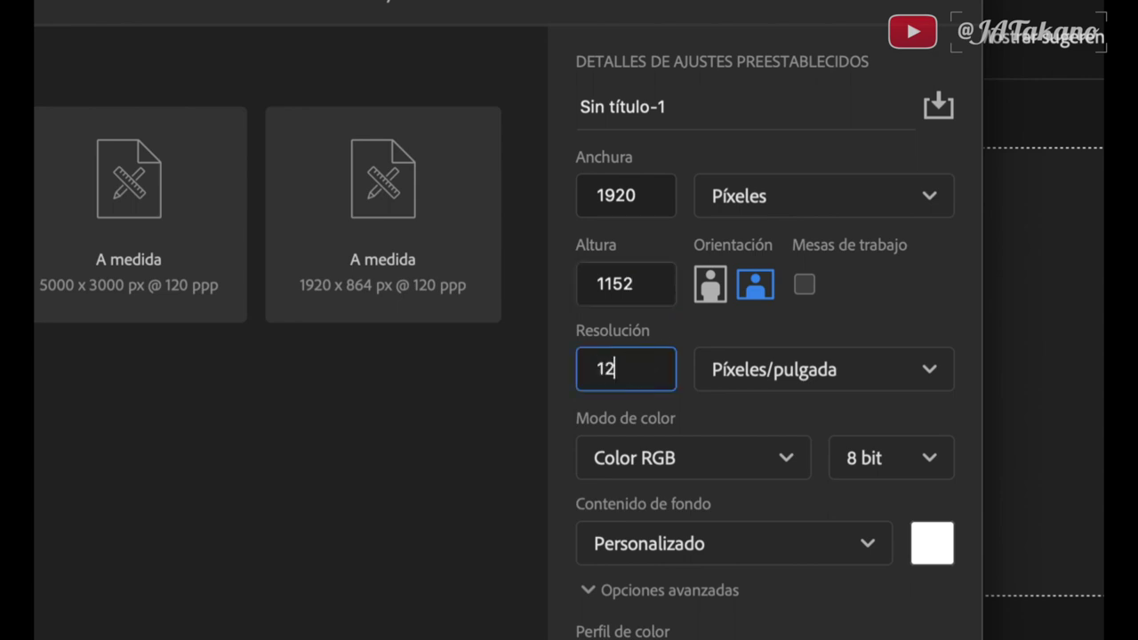
text(9)
key(BackSpace)
text(0)
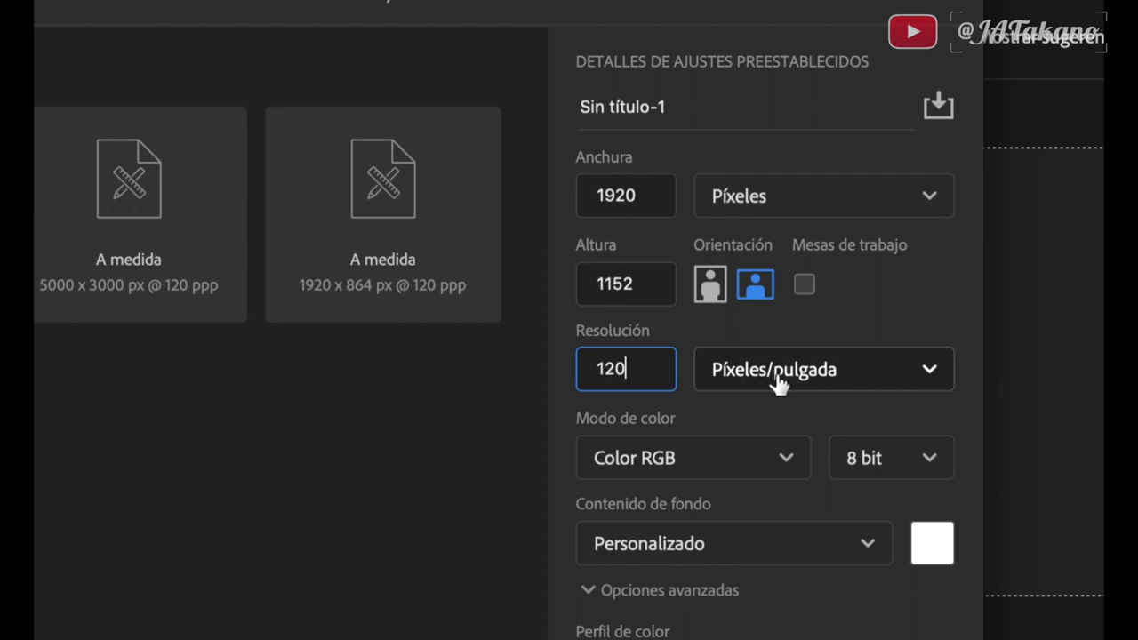
click(920, 373)
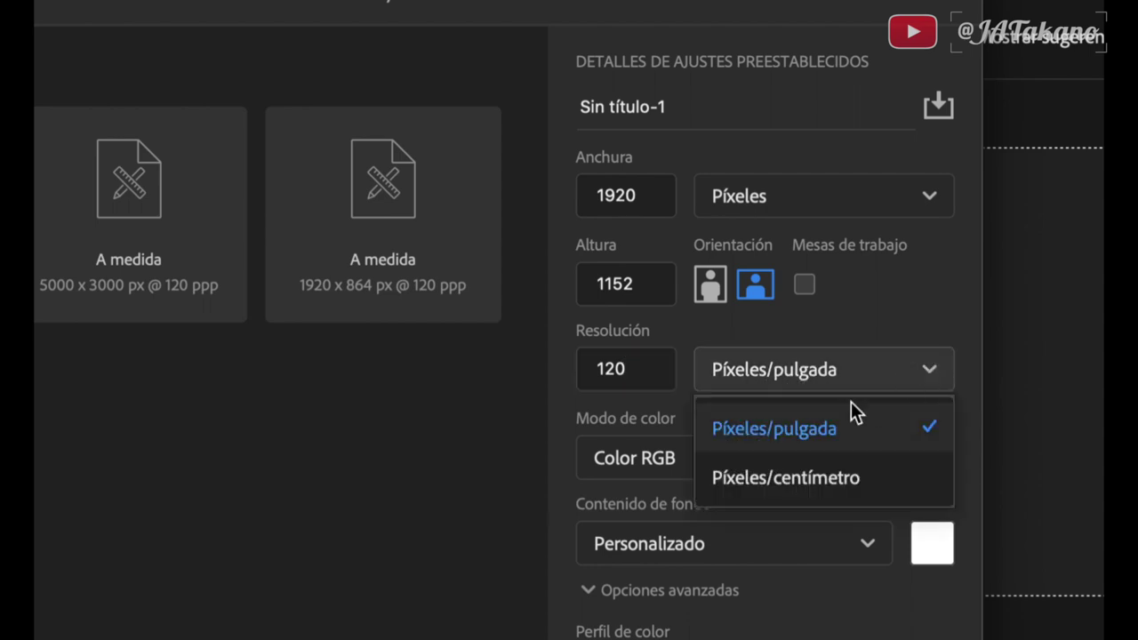
click(793, 436)
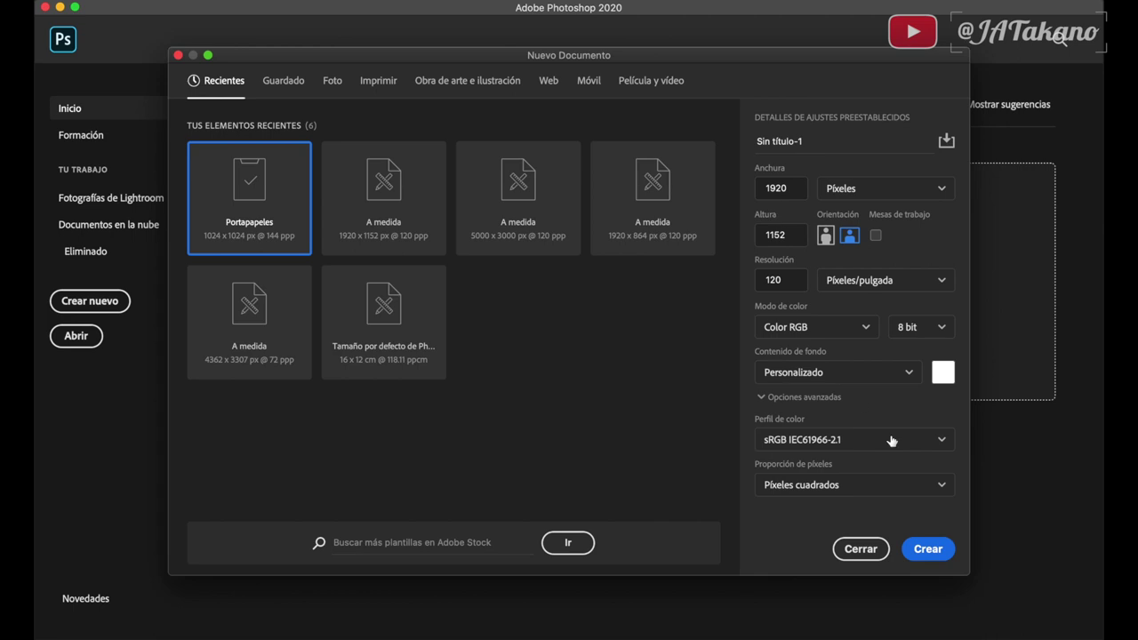
click(929, 549)
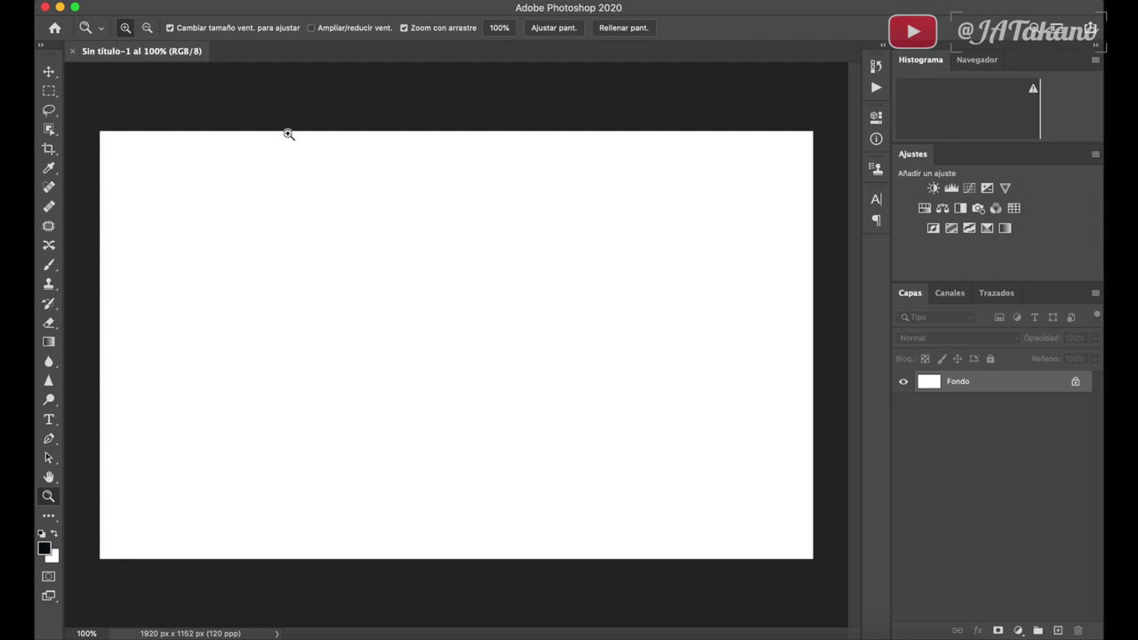
Open the Ventana menu to locate the Línea de tiempo entry
click(552, 7)
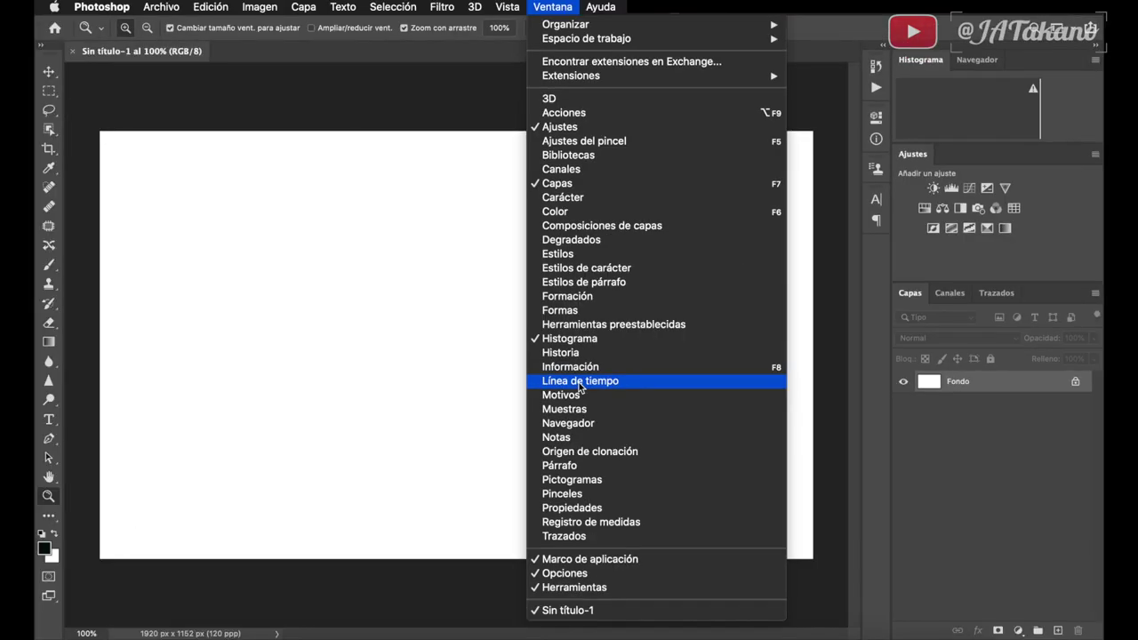
Show the Línea de tiempo panel, zoom the canvas out, and select the Move tool
click(580, 382)
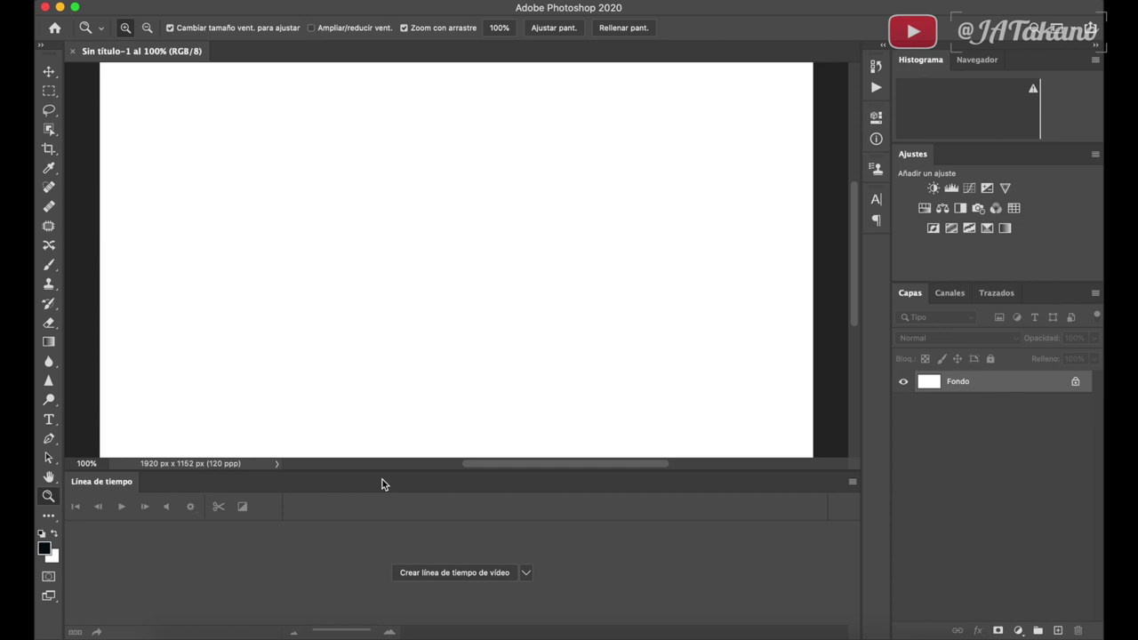
scroll(328, 214, down, 2)
scroll(328, 213, down, 1)
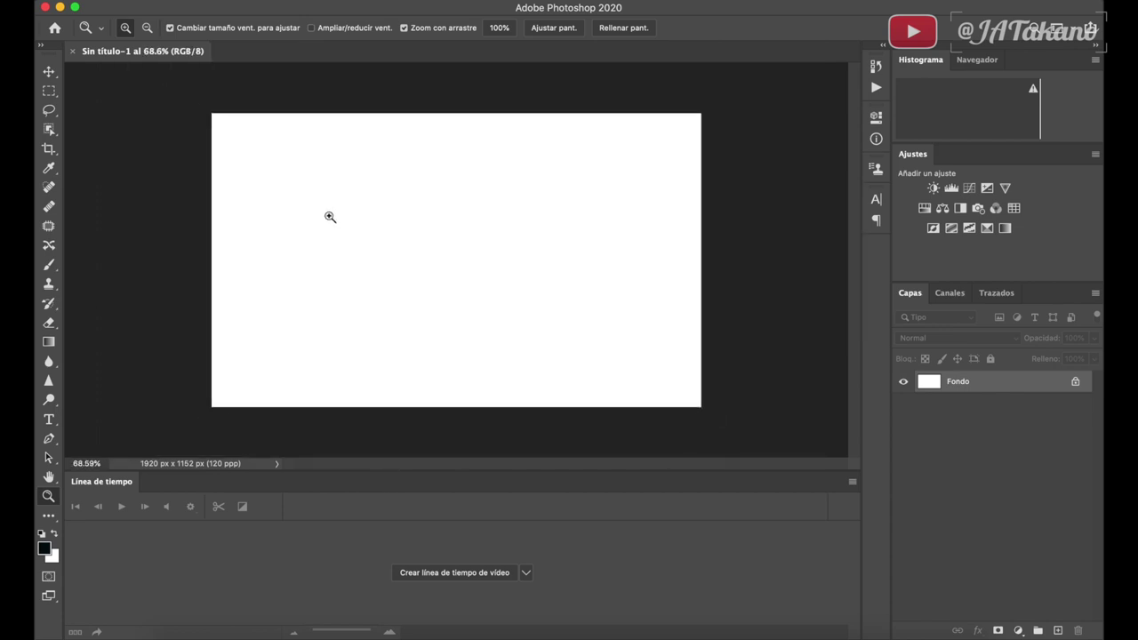
scroll(328, 214, up, 2)
scroll(328, 215, down, 1)
click(50, 74)
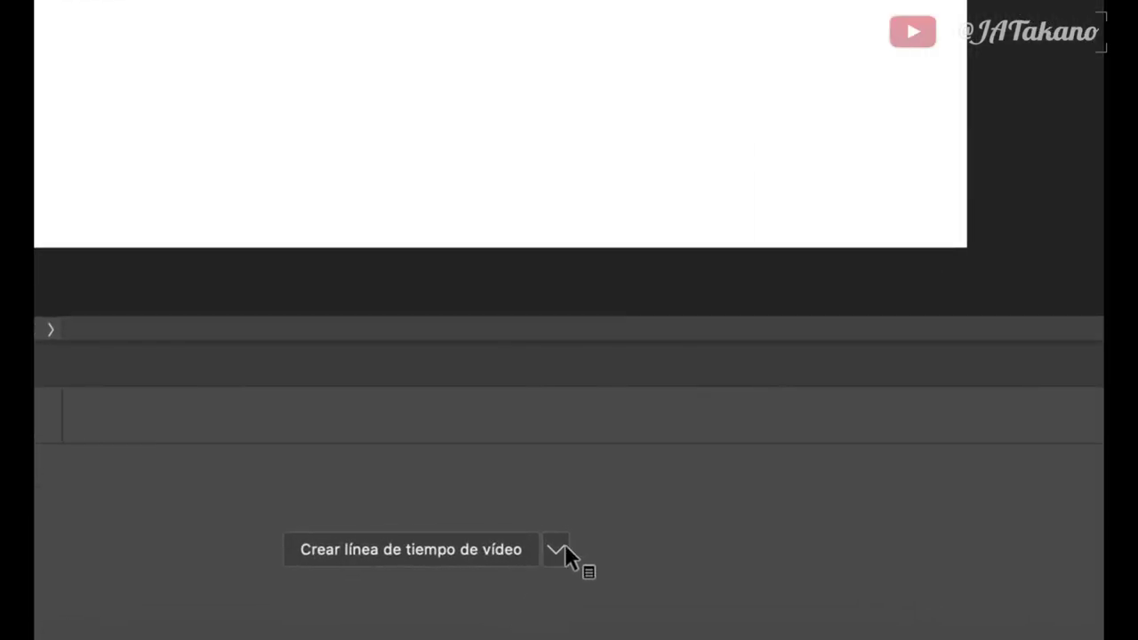
Create a video timeline for Capa 0 and move the playhead to the clip's end
click(554, 550)
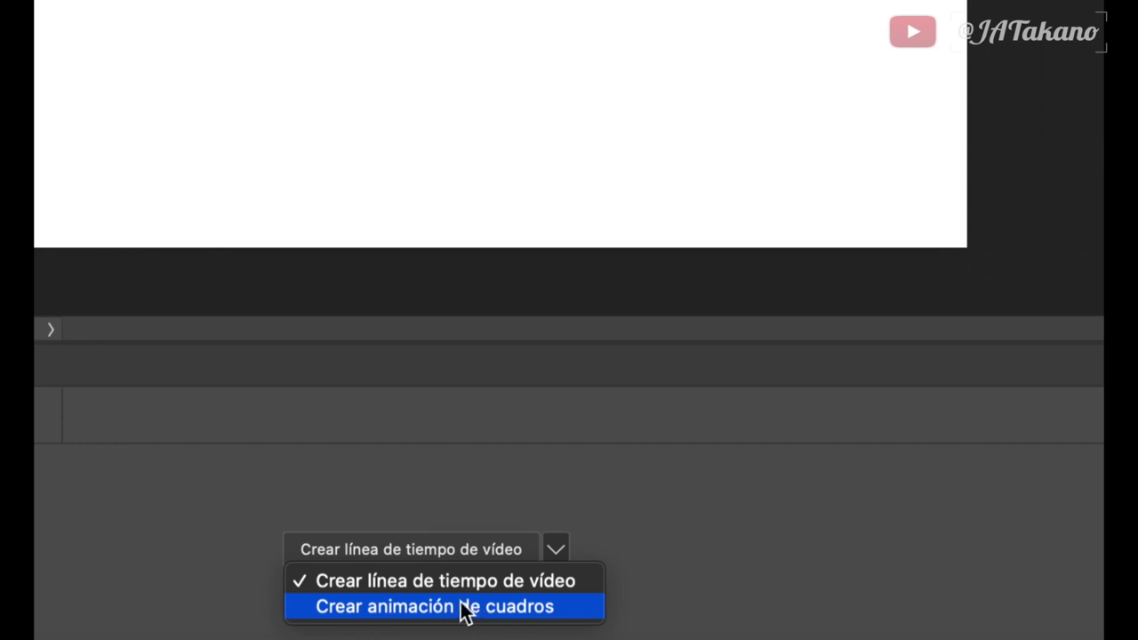
click(594, 533)
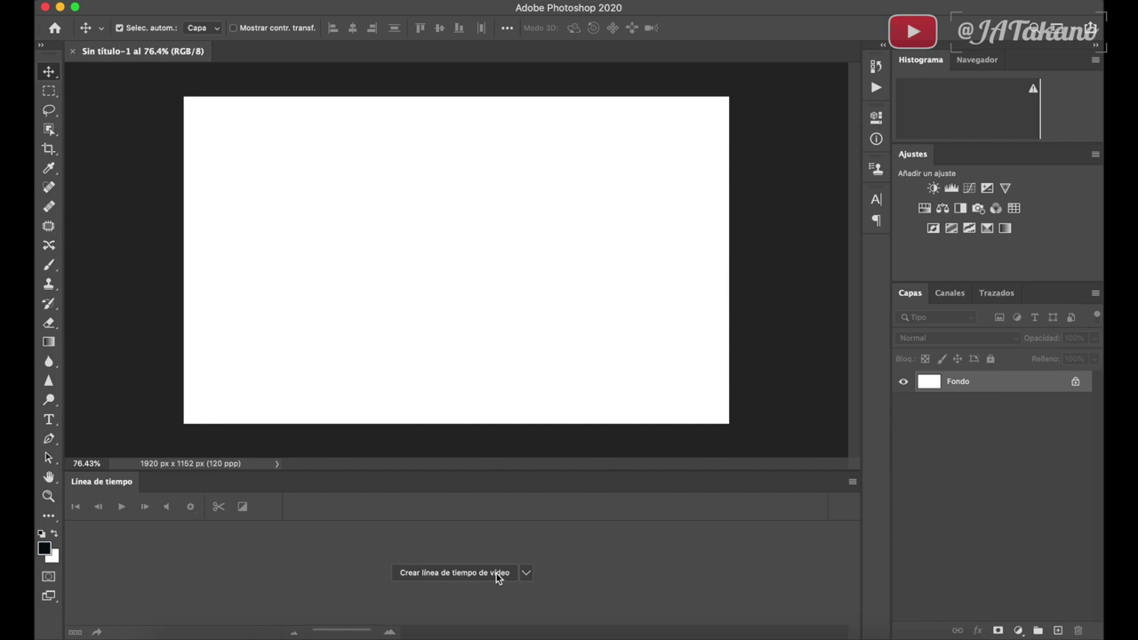
click(496, 574)
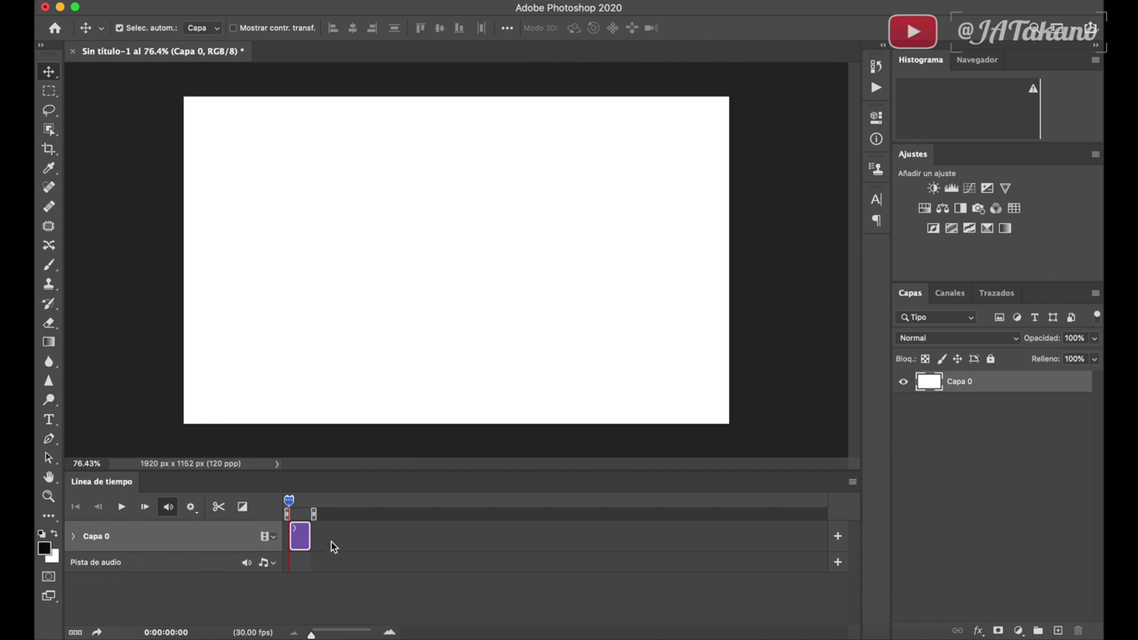
drag(289, 505, 326, 507)
key(super+Tab)
scroll(831, 215, left, 5)
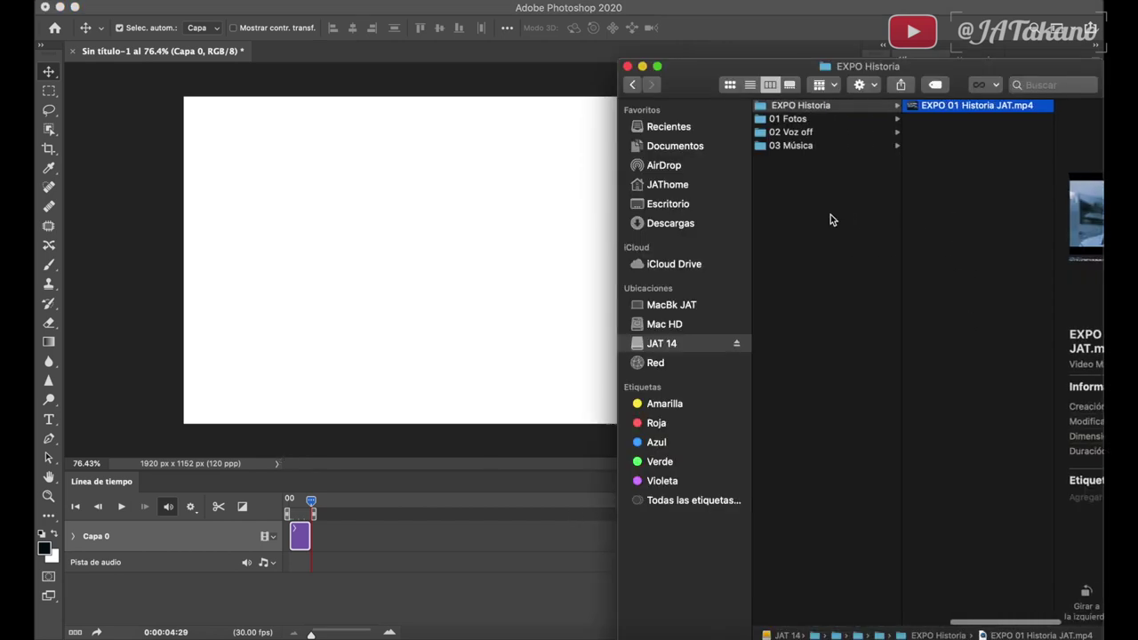
click(819, 120)
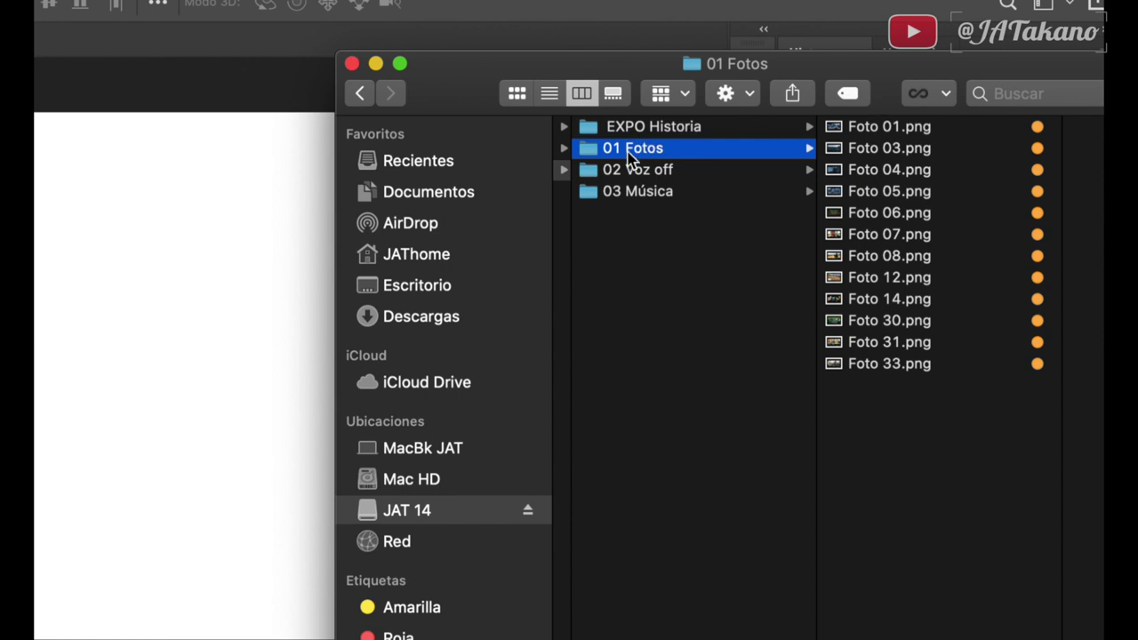
click(645, 175)
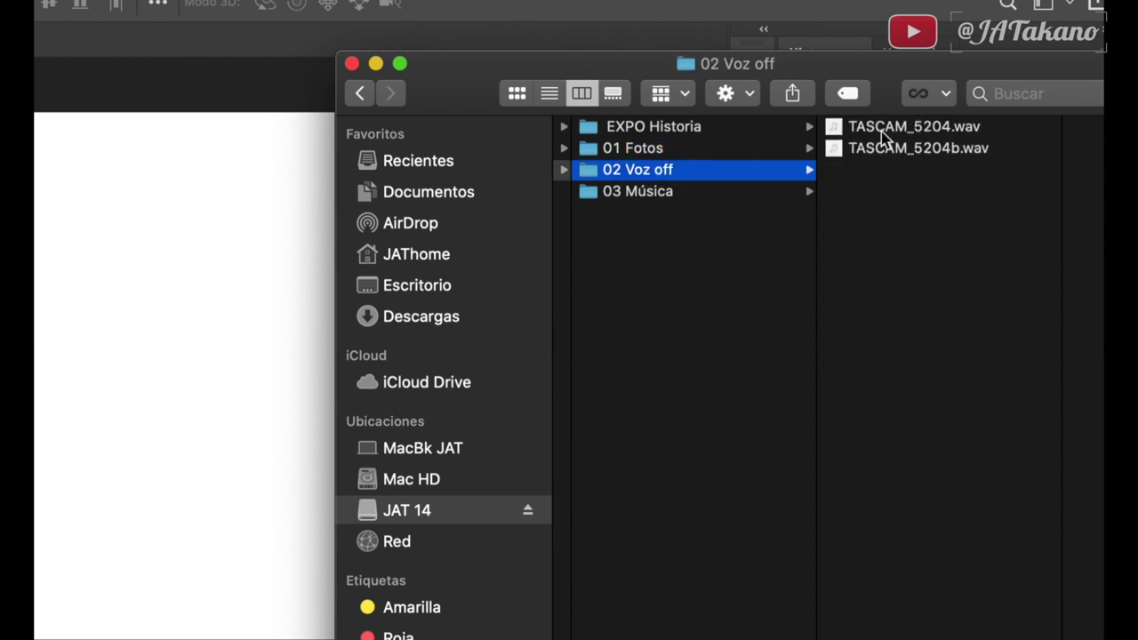
click(658, 193)
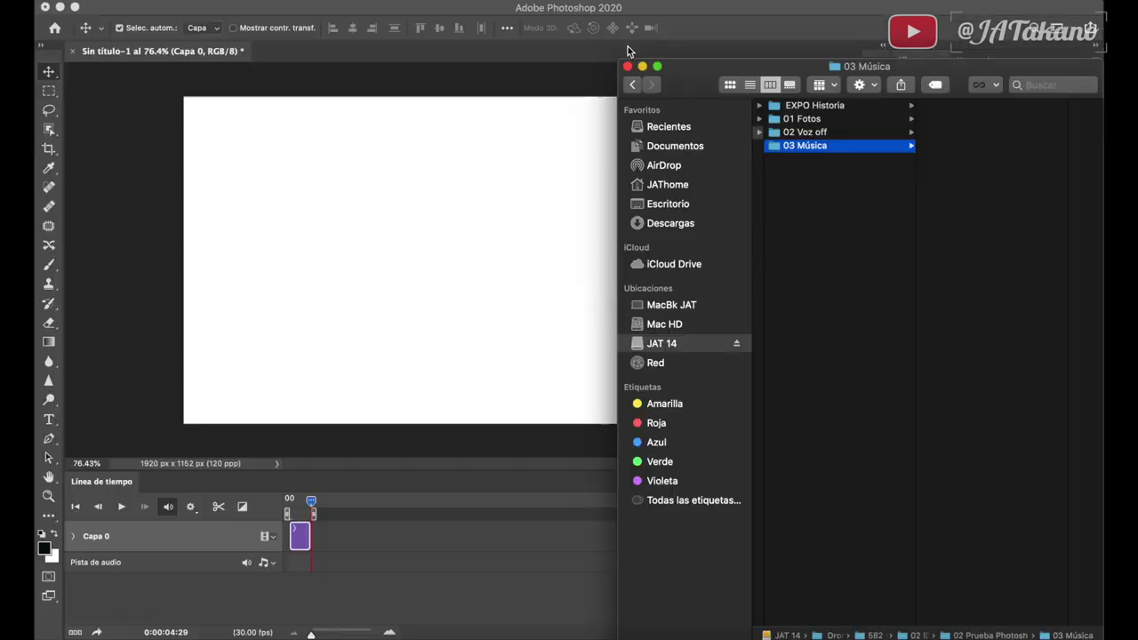
click(627, 47)
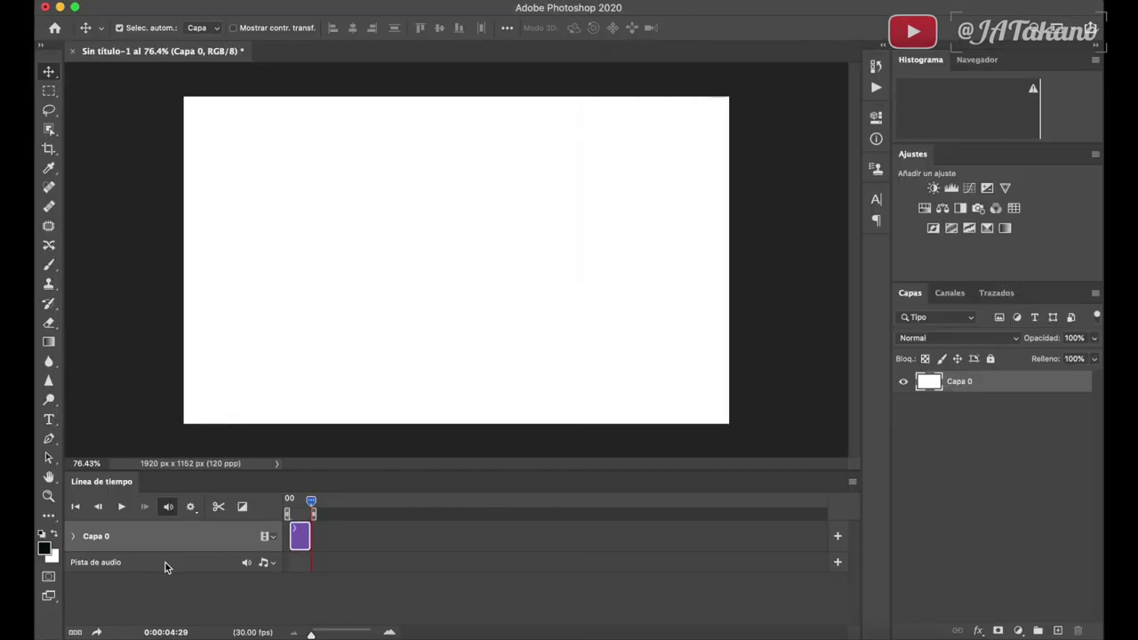
Add TASCAM_5204b.wav from 02 Voz off to the audio track; set the playhead near 5 seconds
key(Home)
click(838, 563)
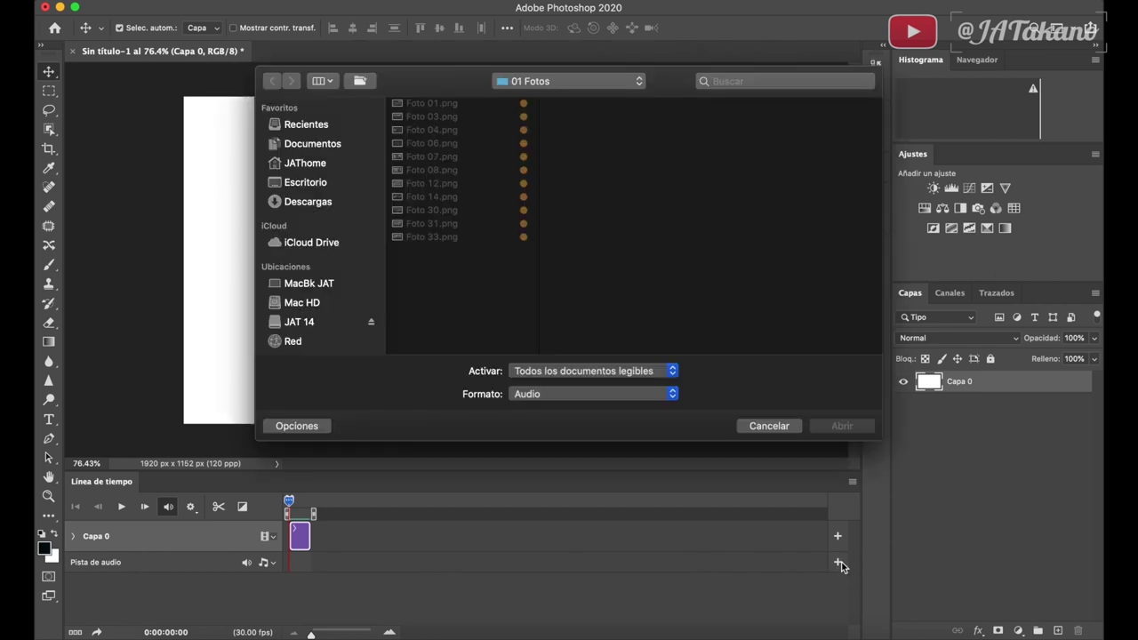
click(539, 82)
key(Escape)
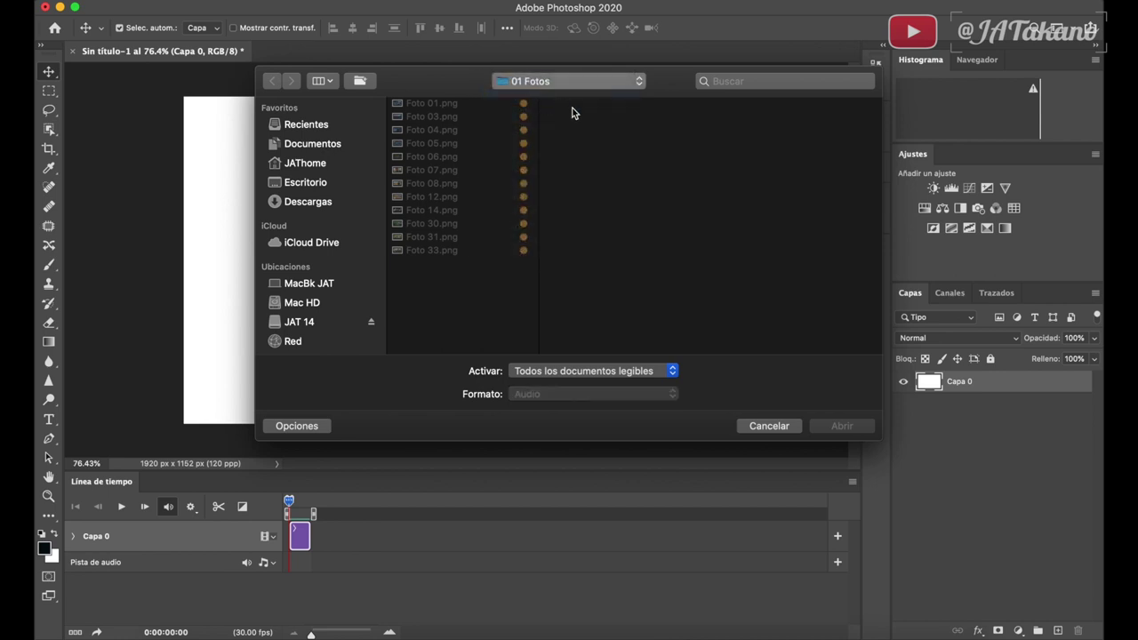
click(573, 81)
click(574, 123)
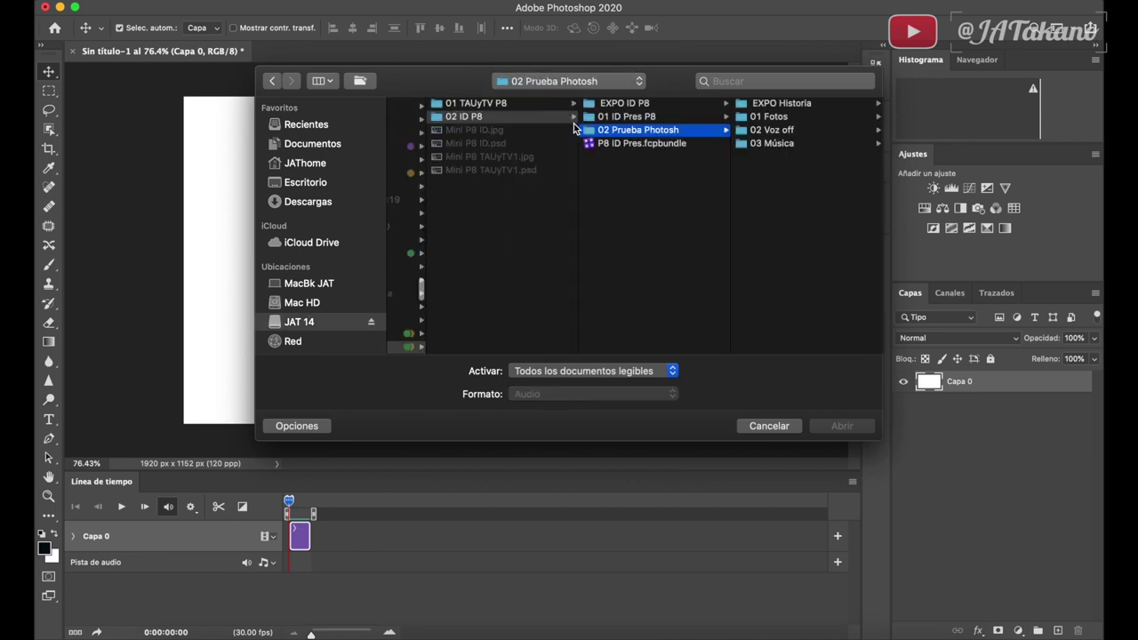
click(771, 131)
click(776, 117)
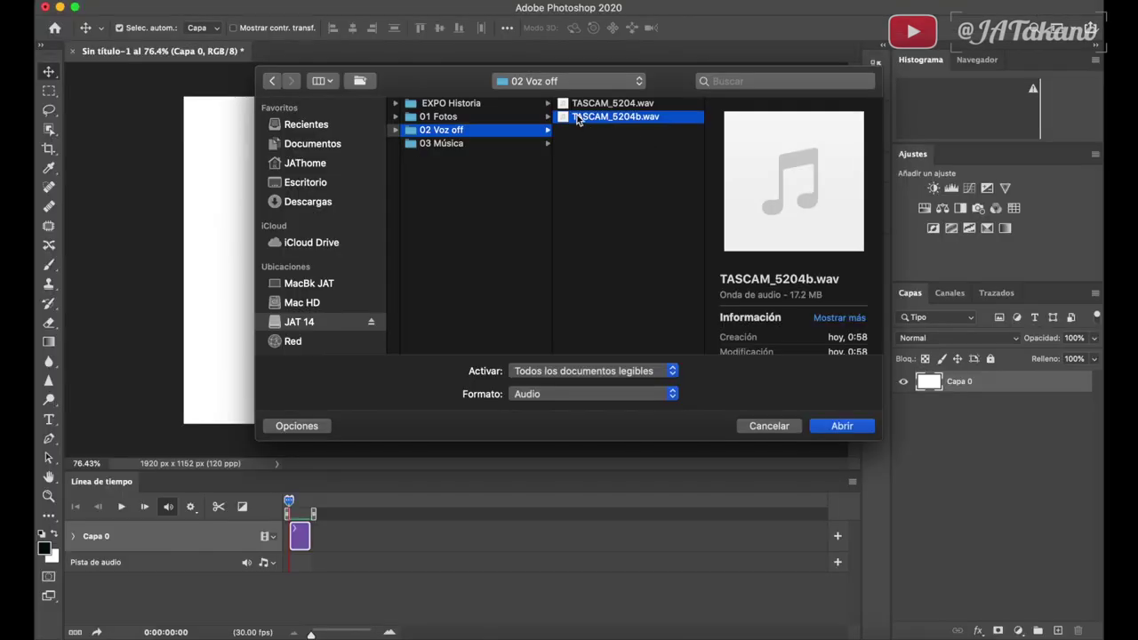
click(831, 430)
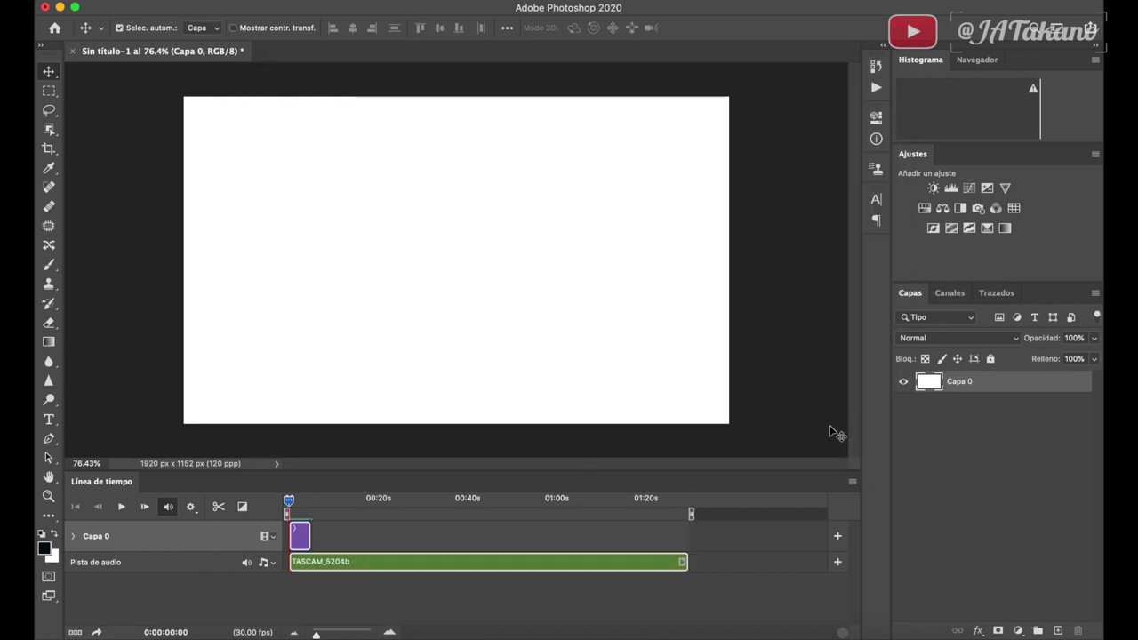
click(325, 500)
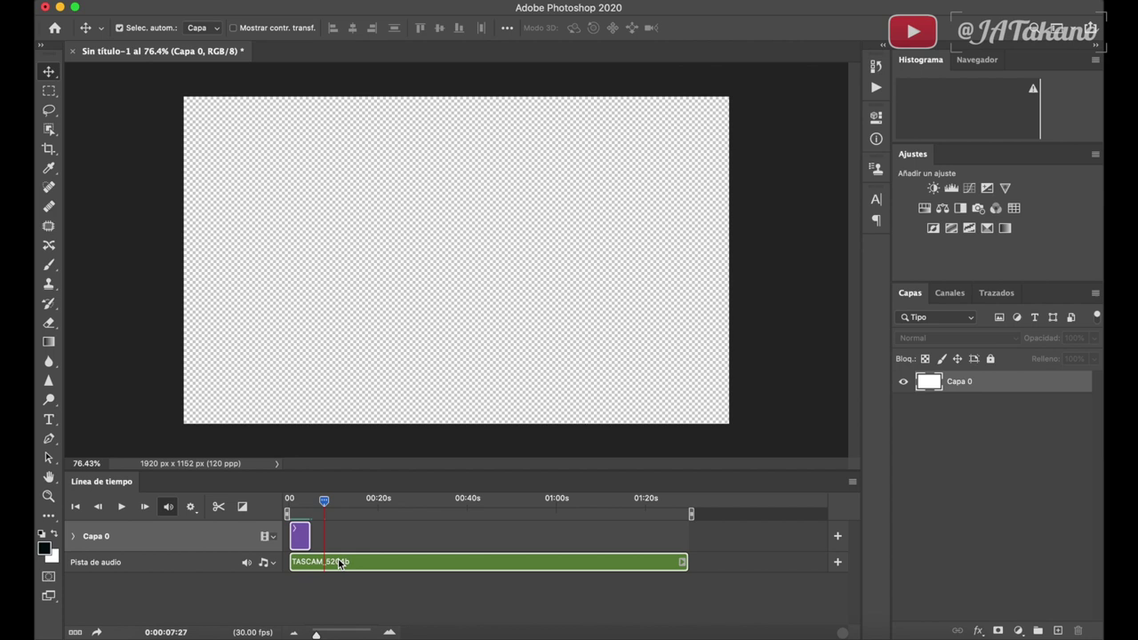
drag(324, 500, 311, 501)
Save to the computer as Historia JAT.psd in the parent project folder, accepting maximum compatibility
click(161, 7)
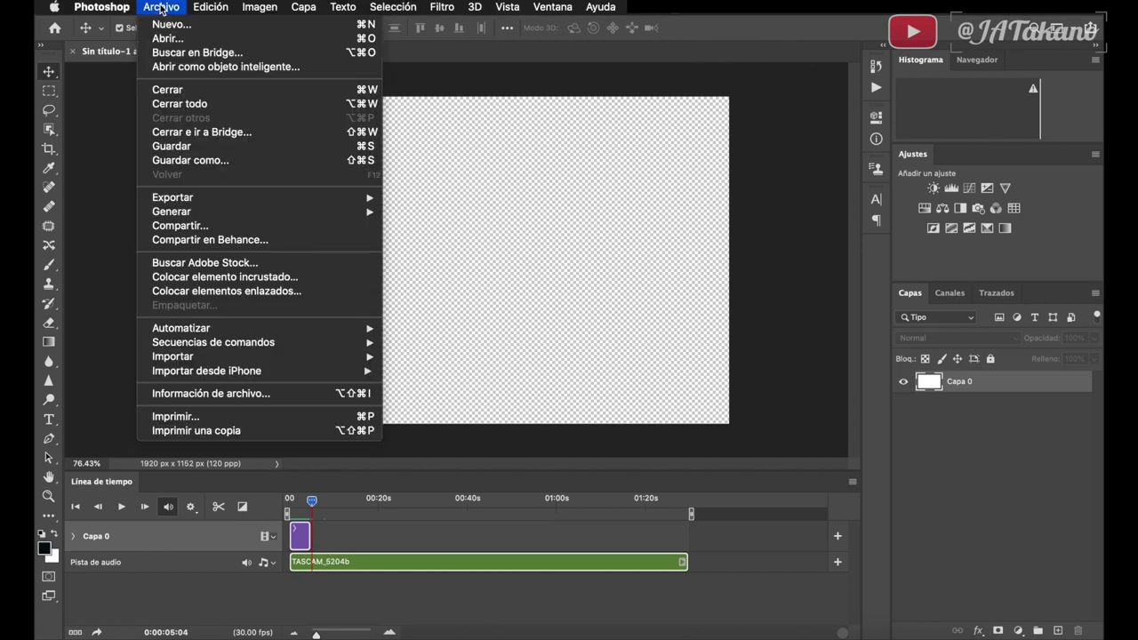
click(181, 146)
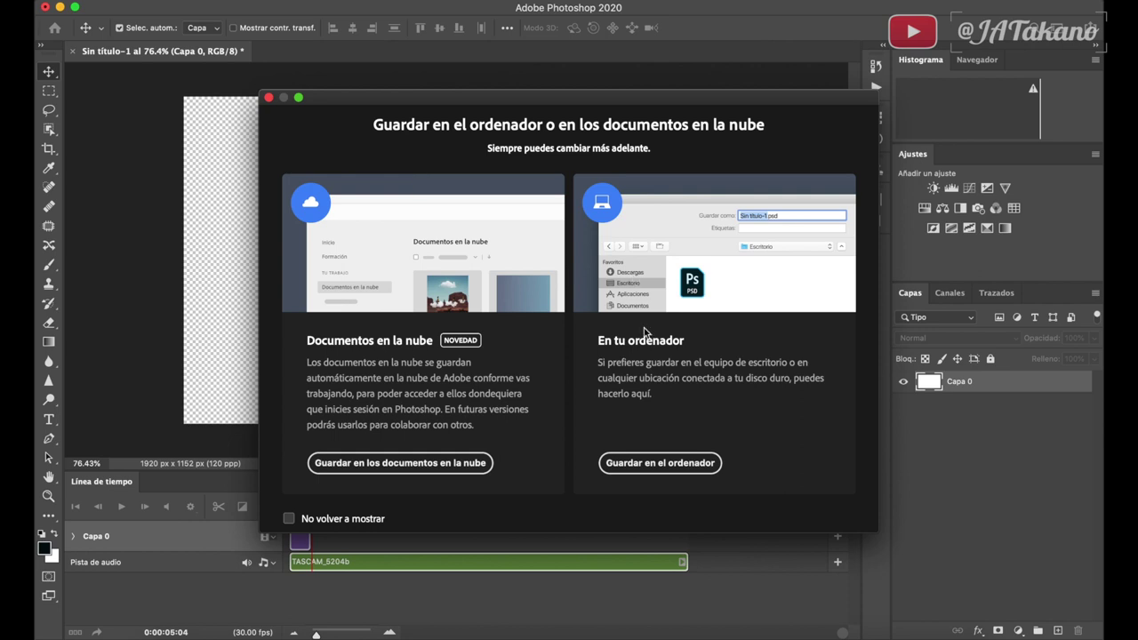
click(663, 472)
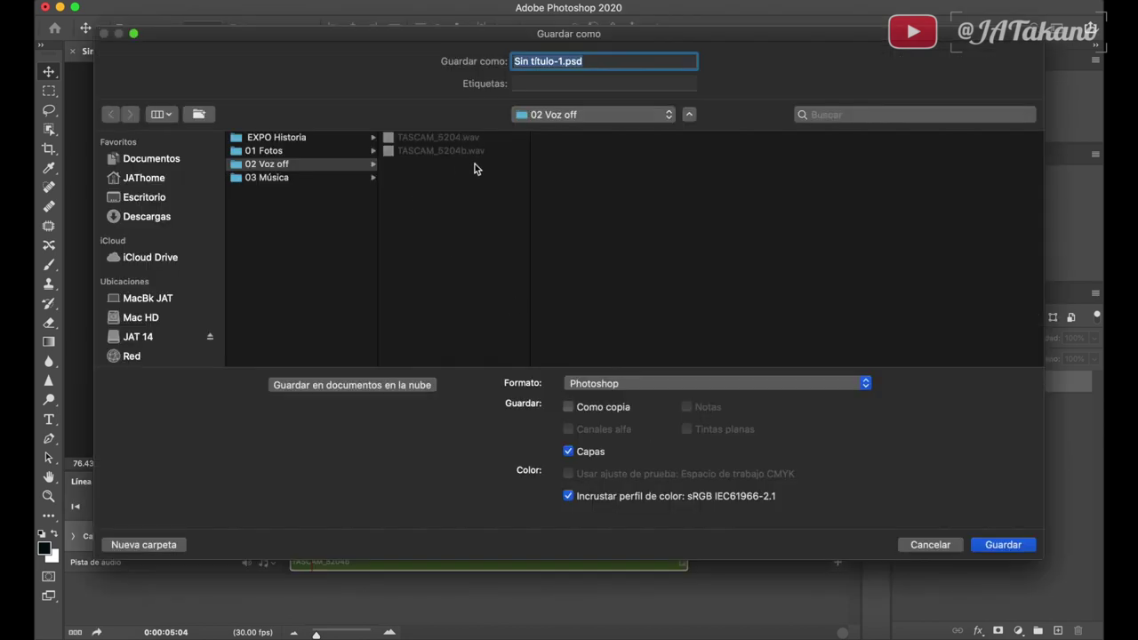
click(561, 62)
drag(561, 61, 513, 62)
text(Histo)
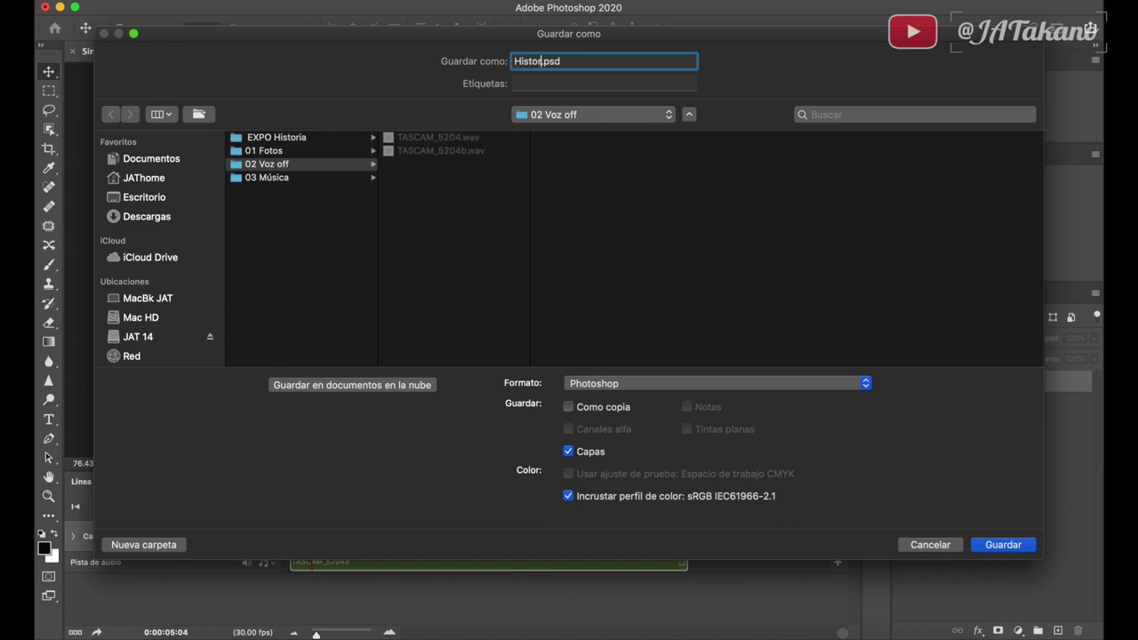
text(ria)
text( JAT)
click(296, 206)
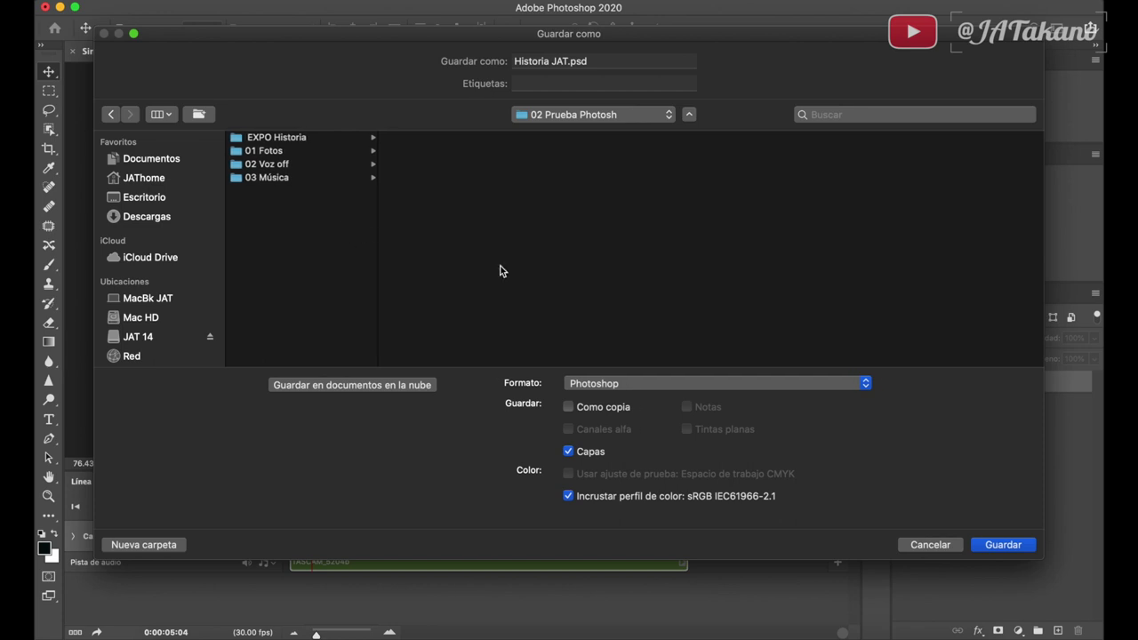
click(1001, 544)
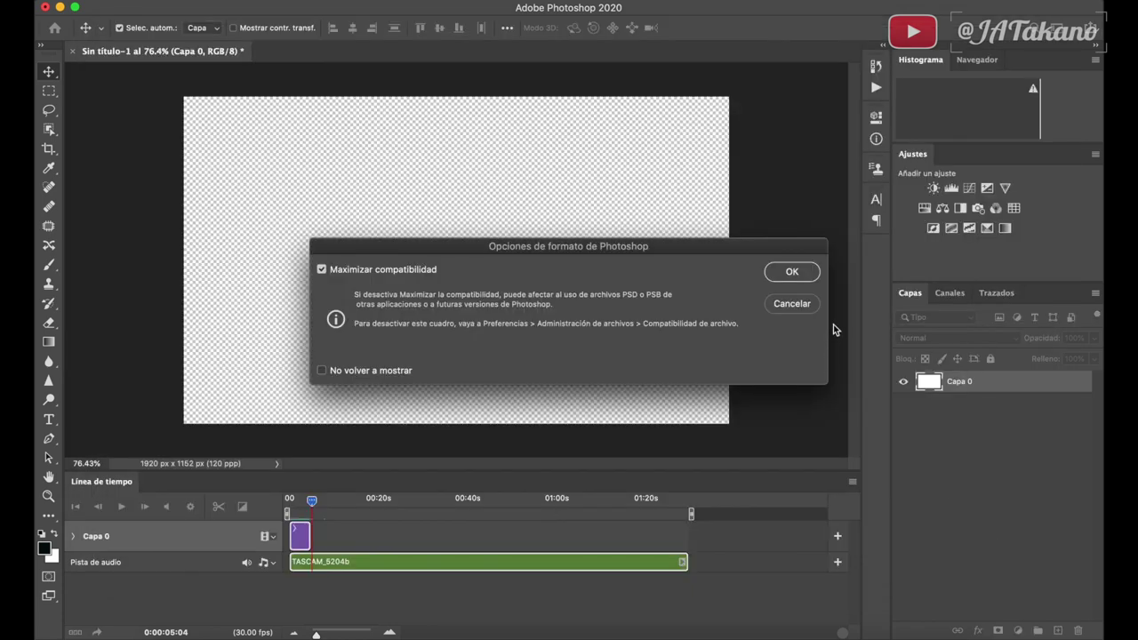
click(791, 272)
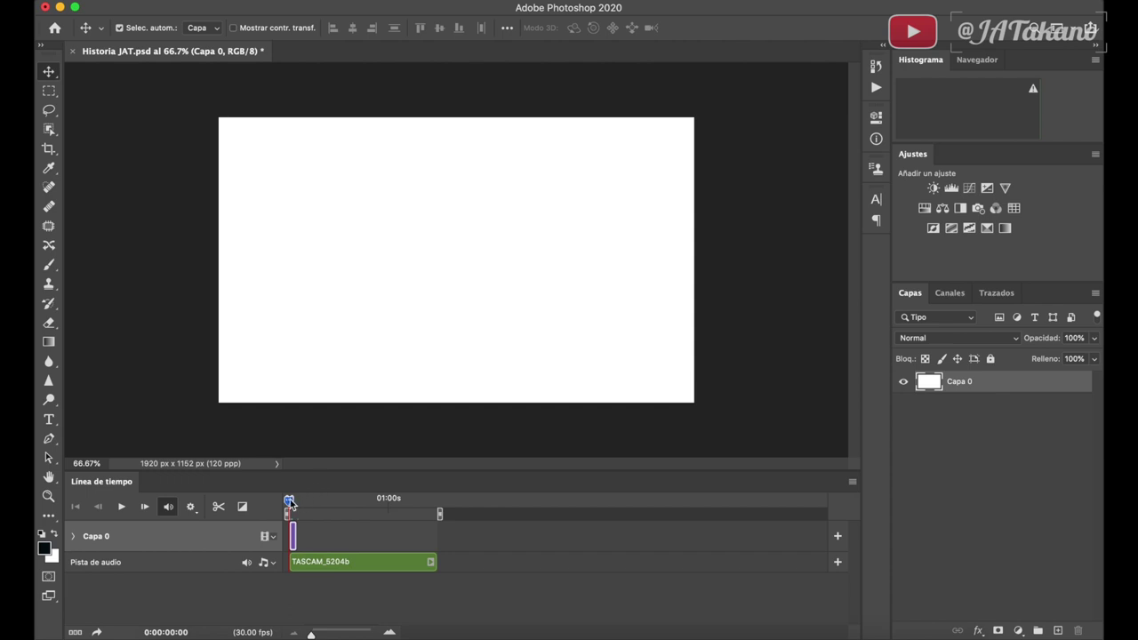
Play and stop the slideshow preview from the start
key(space)
click(281, 502)
key(space)
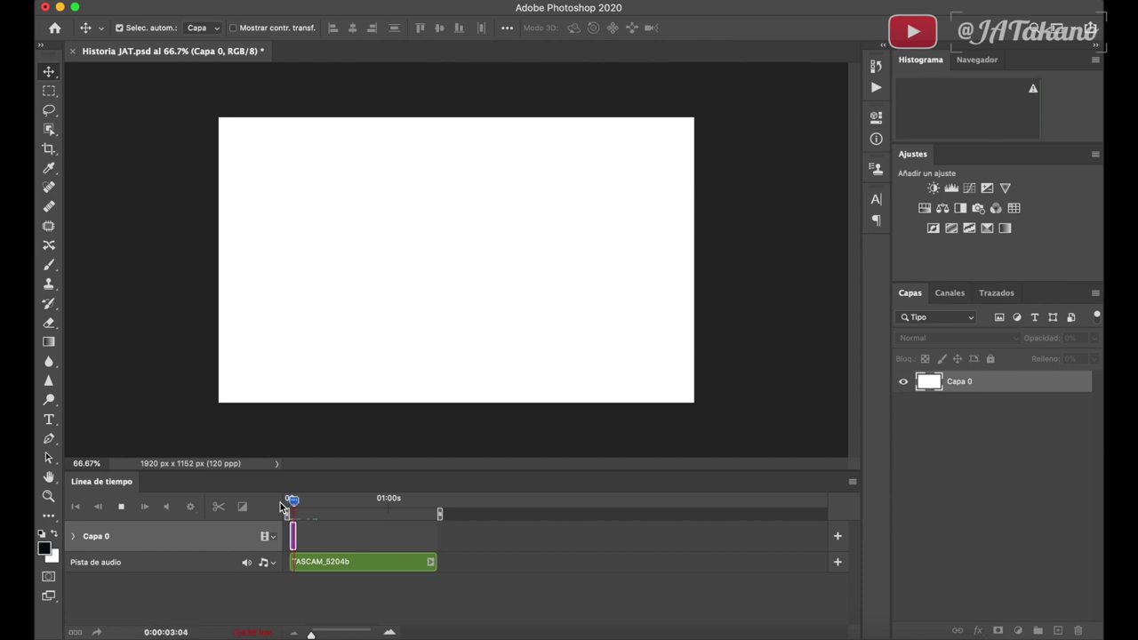
key(space)
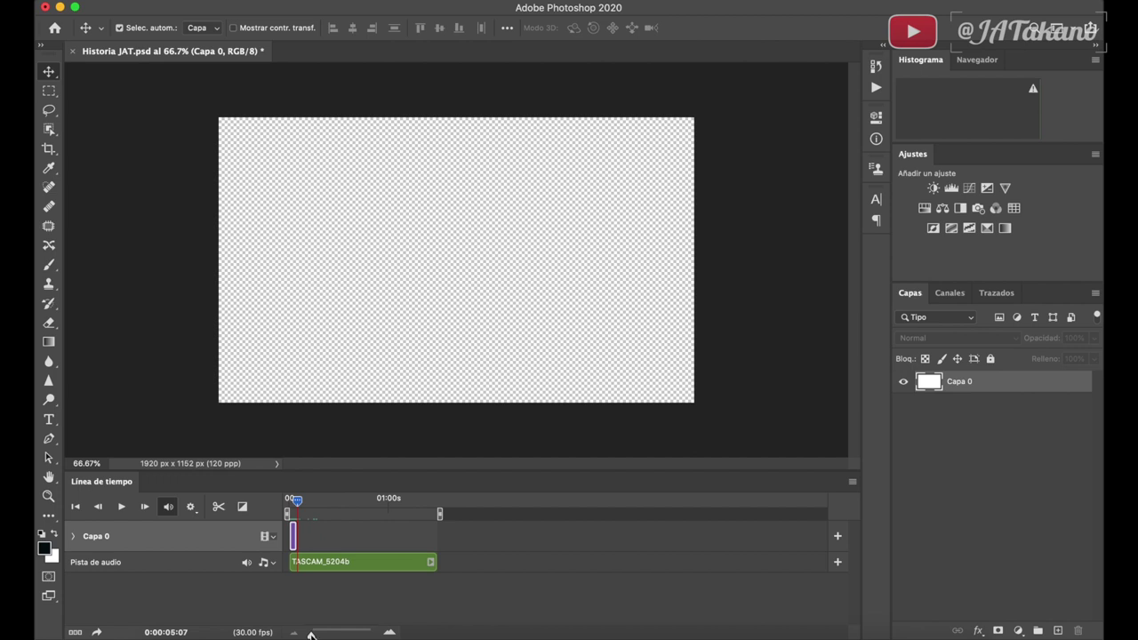
Zoom the timeline in to frame detail, replay from three seconds, and open the panel menu
drag(310, 634, 330, 634)
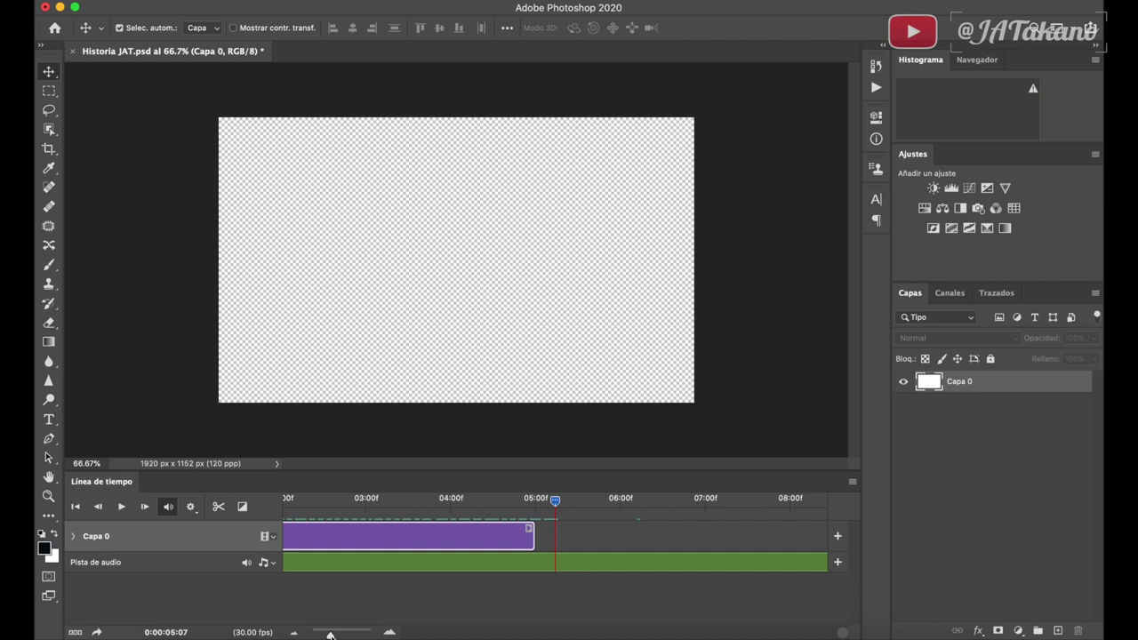
click(354, 503)
key(space)
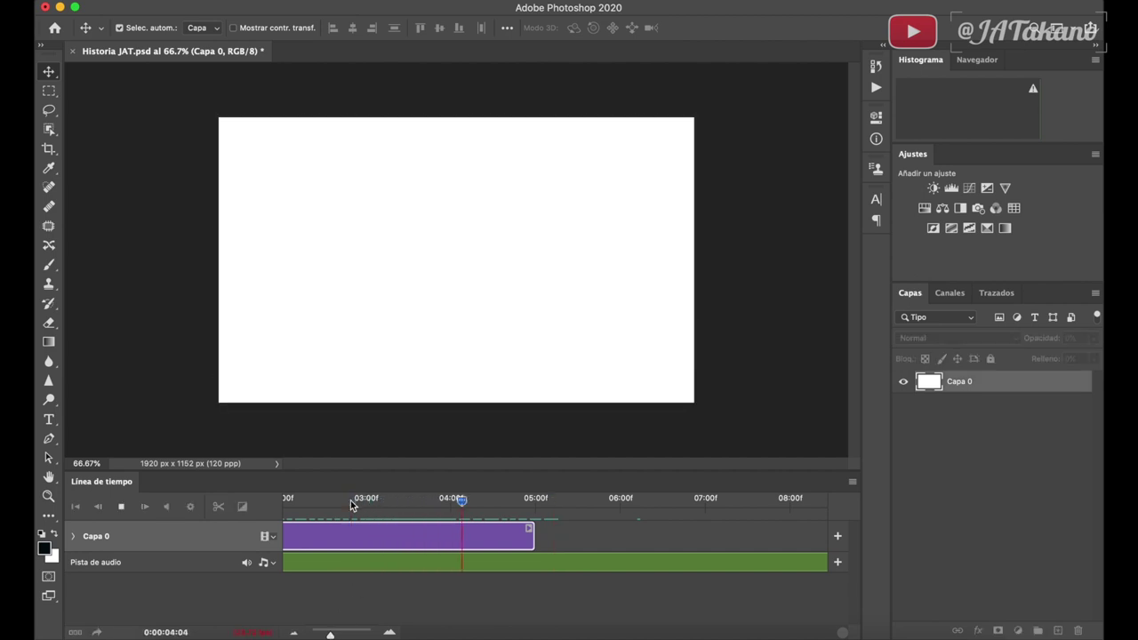
key(space)
click(351, 505)
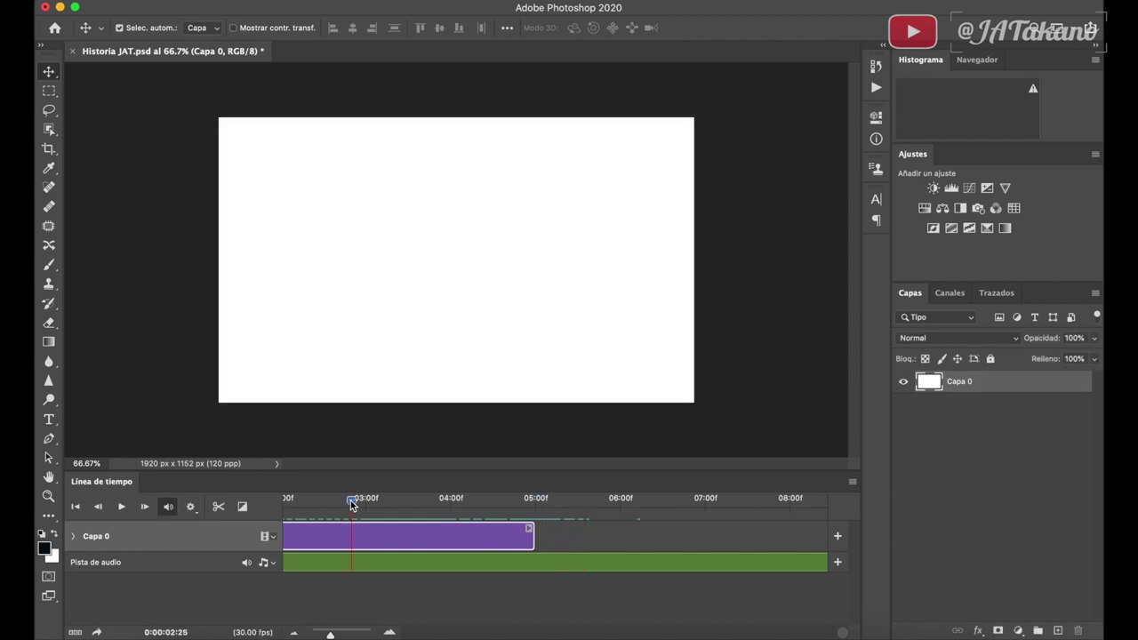
key(space)
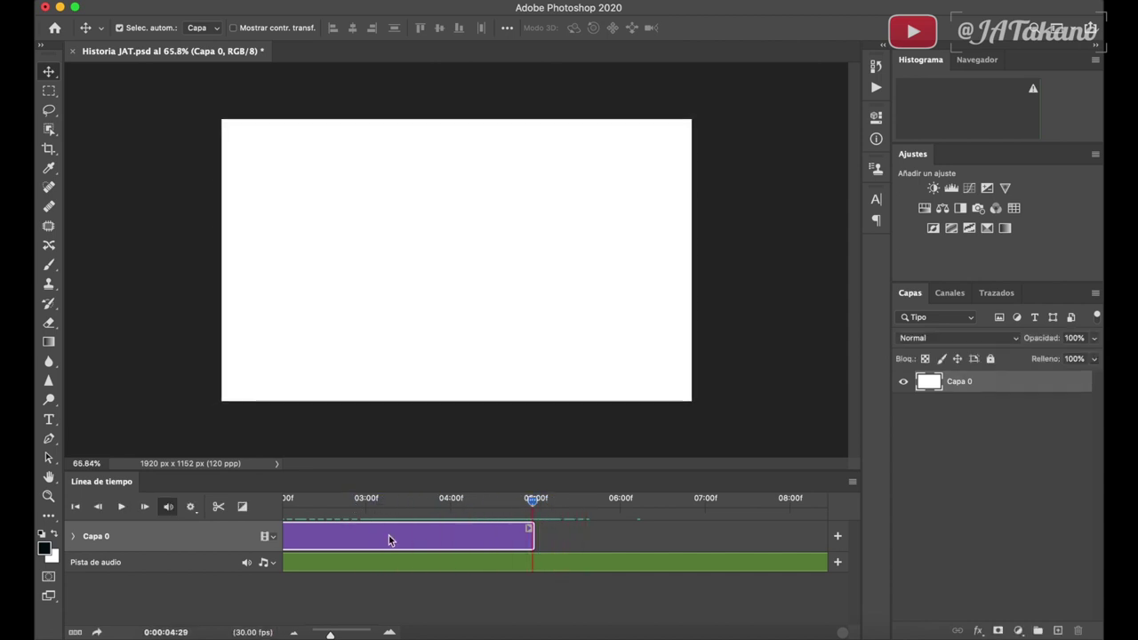
drag(330, 634, 329, 634)
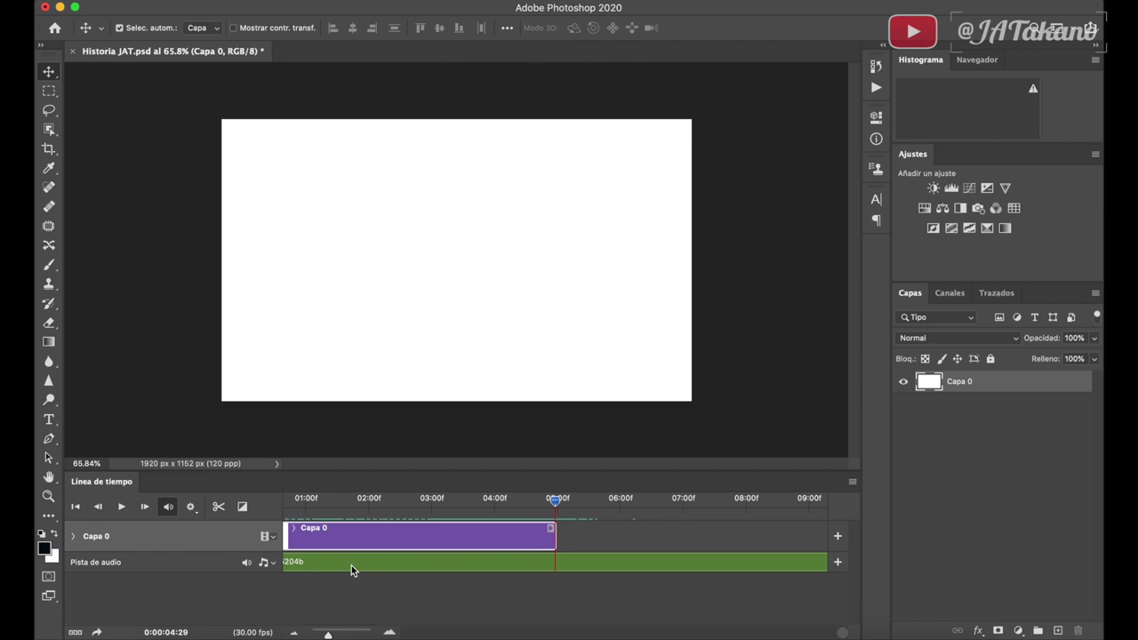
click(853, 482)
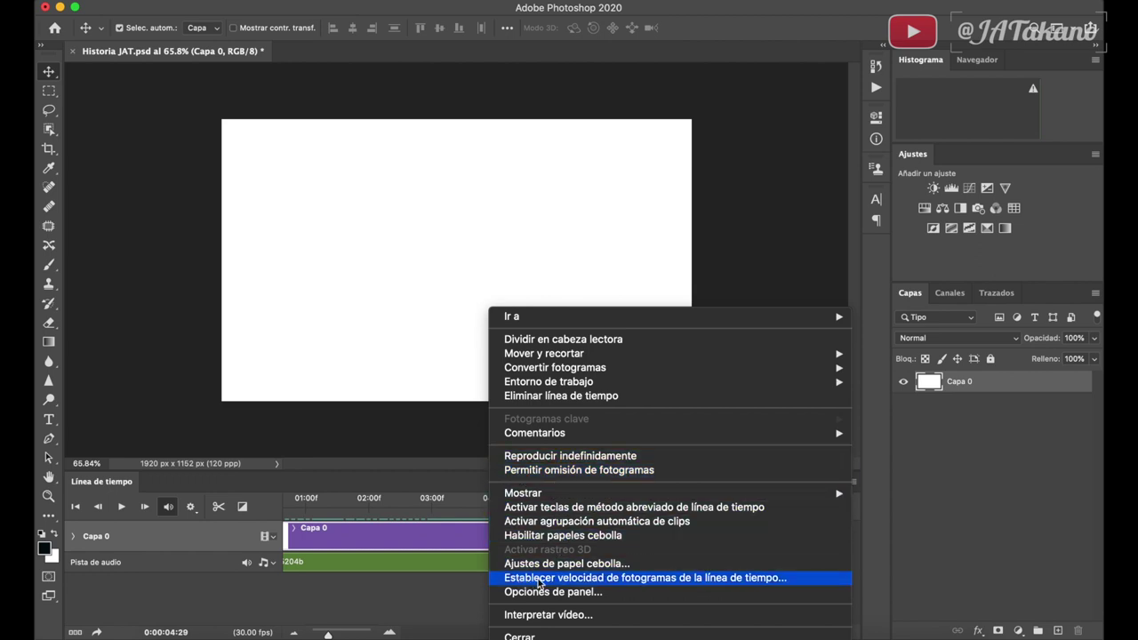
Set the timeline frame rate to 24 fps in the Frecuencia de imagen dialog
click(684, 578)
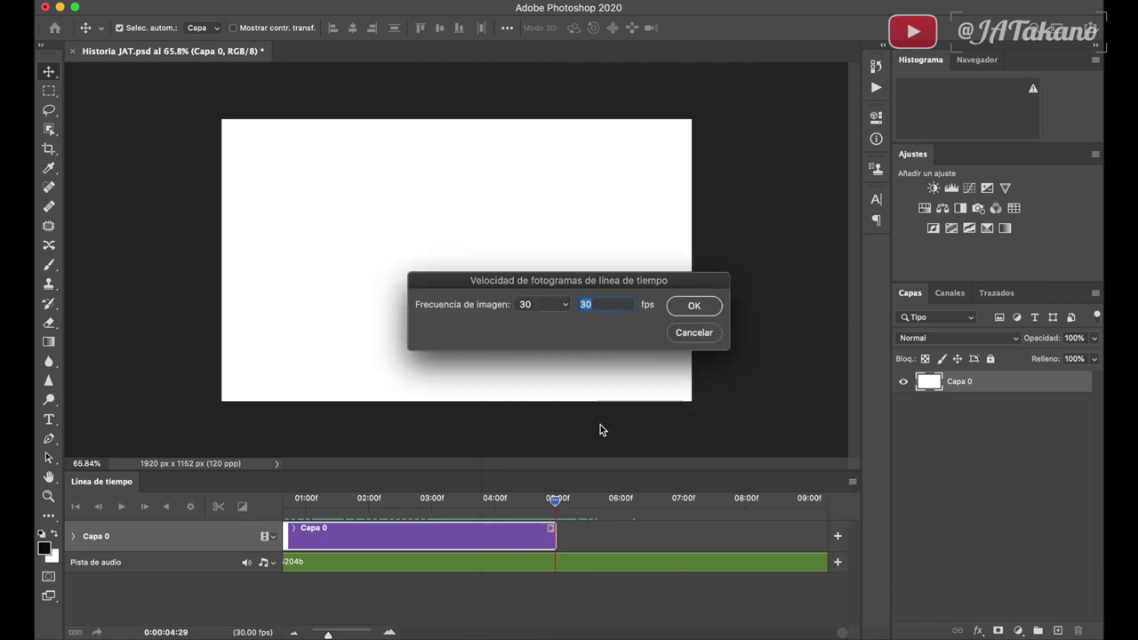
click(563, 304)
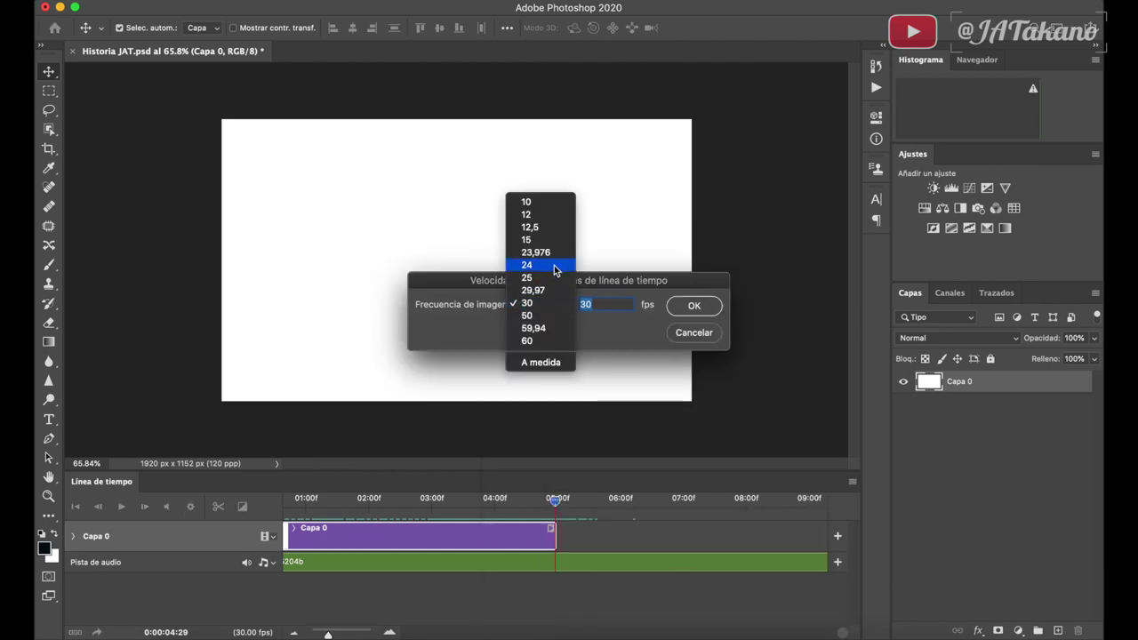
click(555, 266)
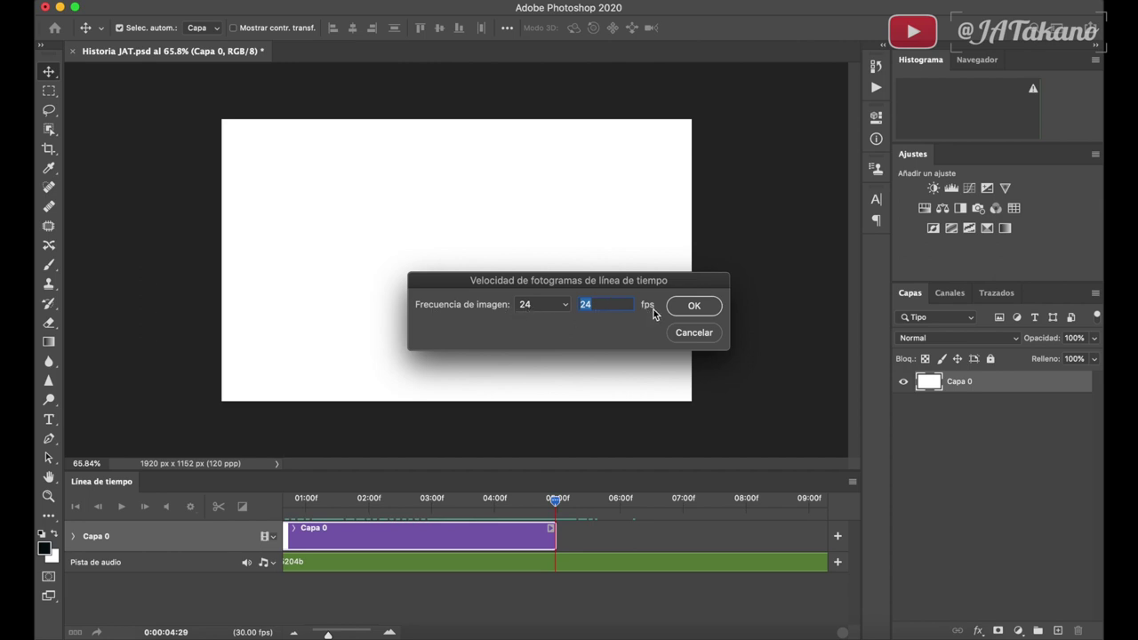
click(698, 308)
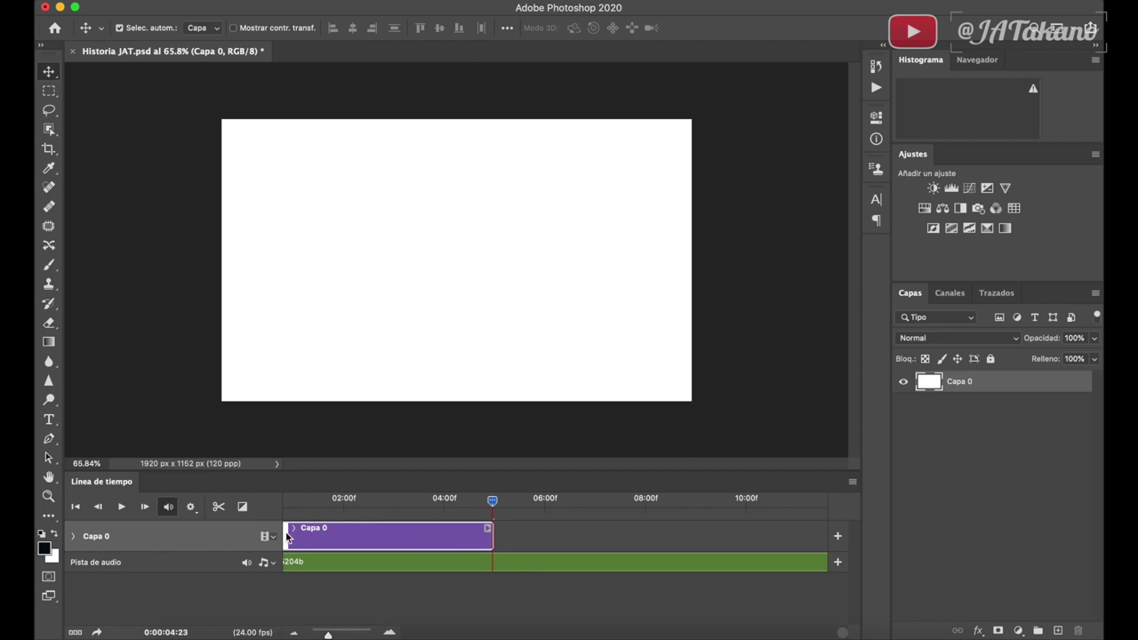
Drag the Capa 0 clip end to about 05:09, then place the playhead near two seconds
scroll(331, 582, left, 3)
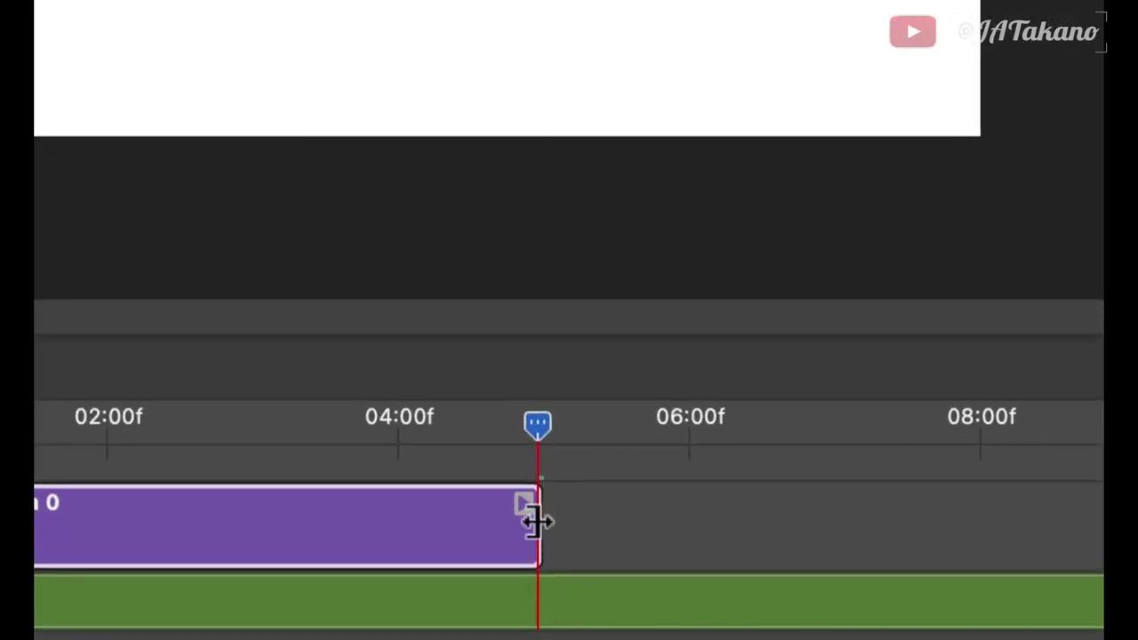
mouse_move(538, 523)
mouse_down()
mouse_move(635, 523)
mouse_move(404, 529)
mouse_move(422, 530)
mouse_up()
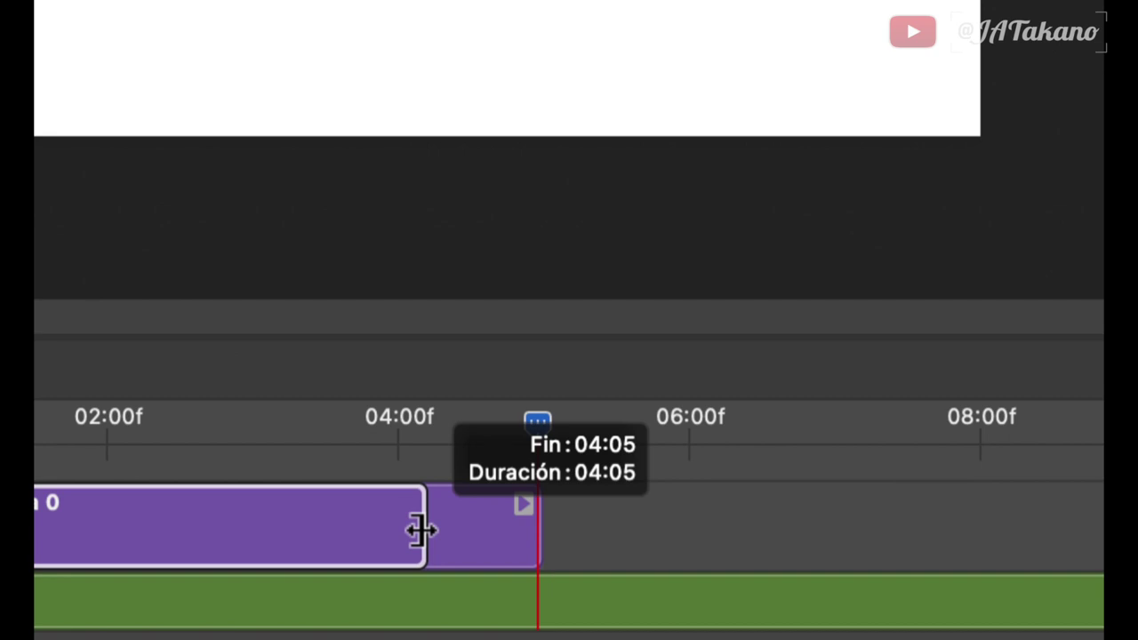
drag(421, 528, 449, 533)
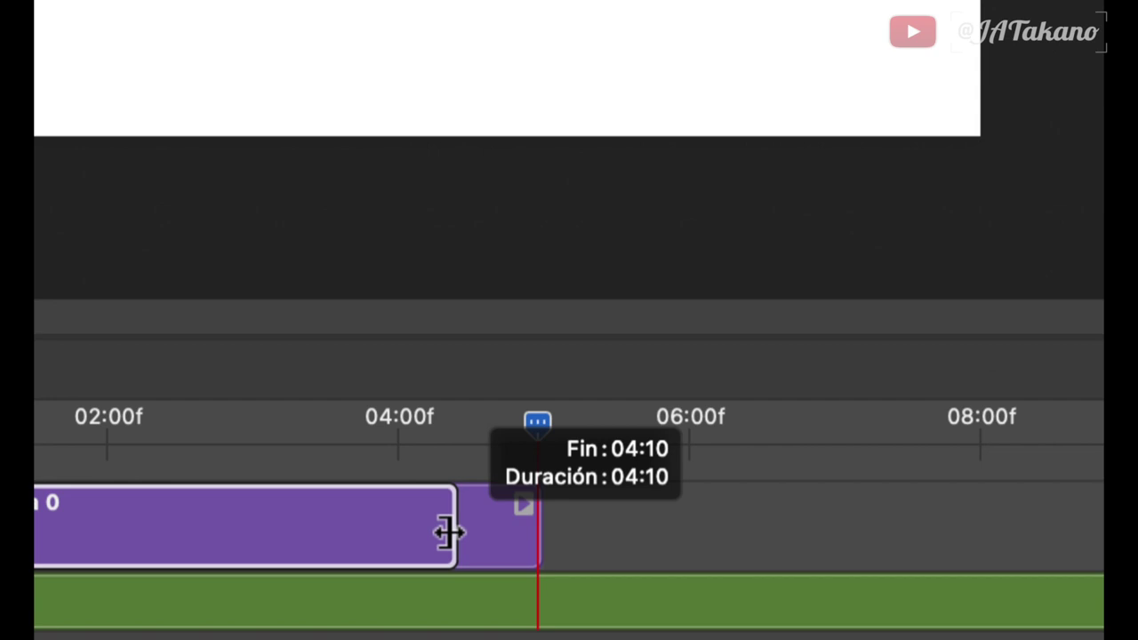
mouse_move(449, 533)
mouse_down()
mouse_move(589, 528)
mouse_move(559, 531)
mouse_up()
mouse_move(544, 532)
mouse_down()
mouse_move(653, 538)
mouse_move(437, 541)
mouse_up()
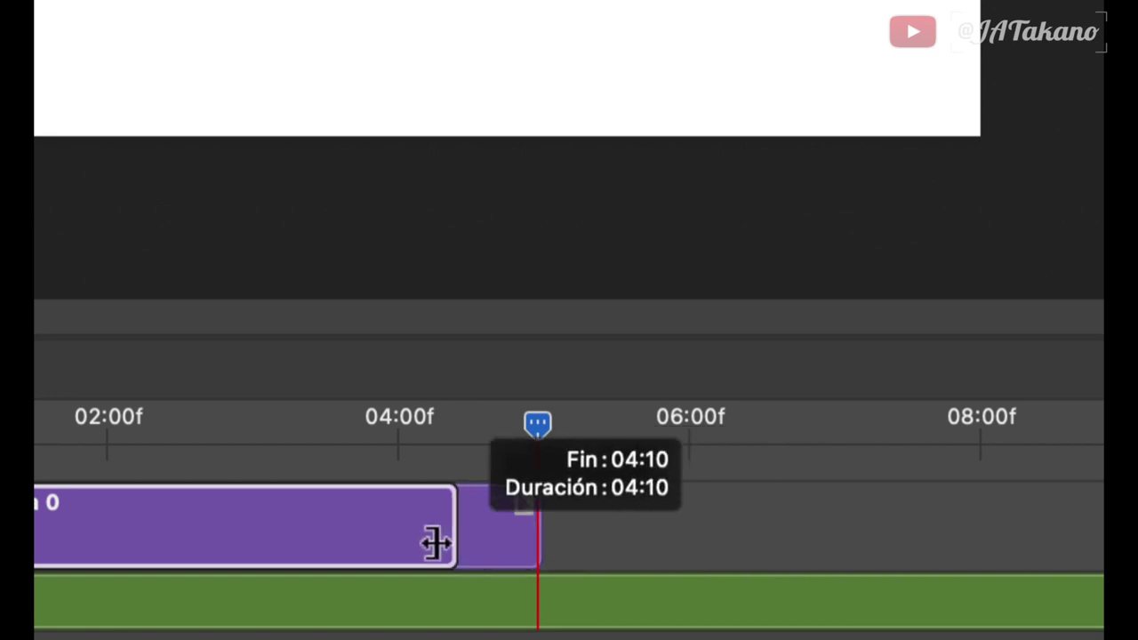
click(401, 501)
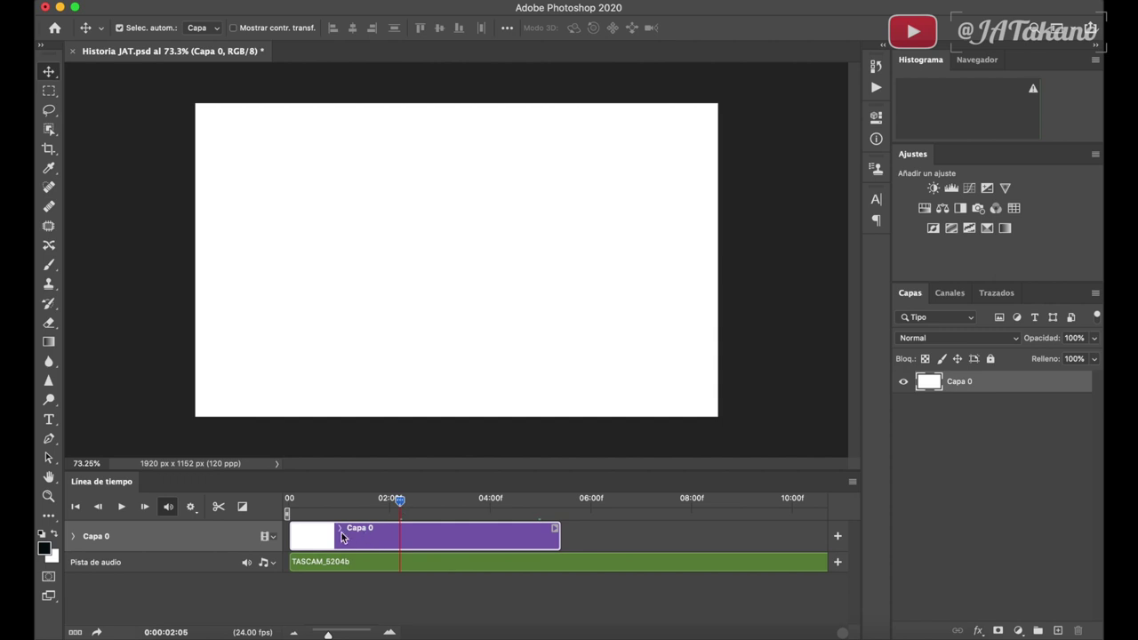
click(293, 502)
key(space)
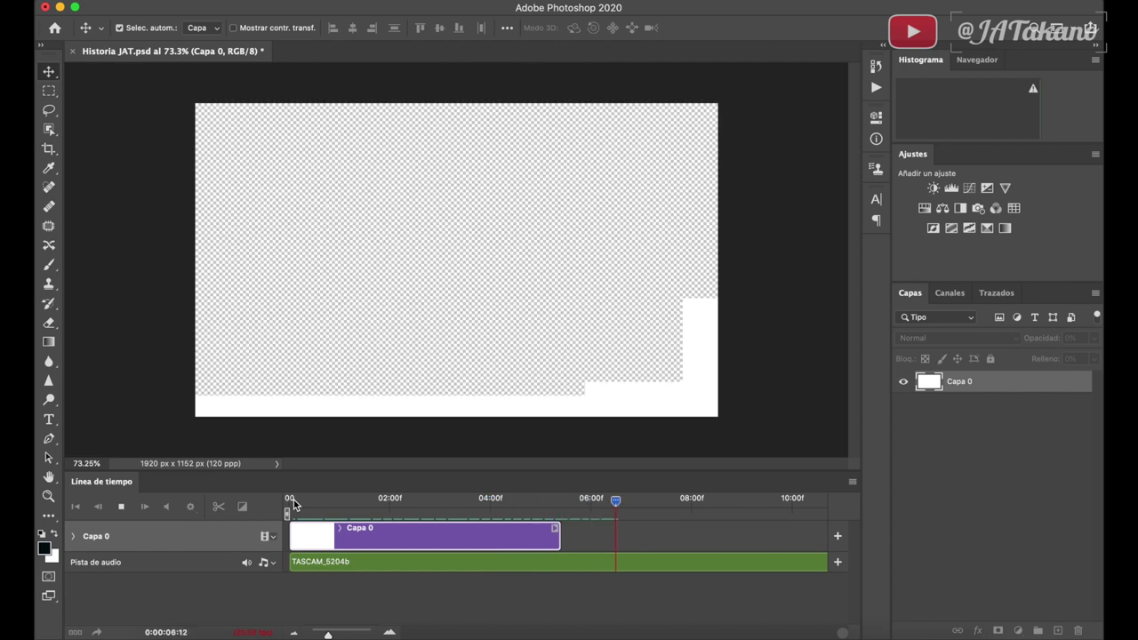
key(space)
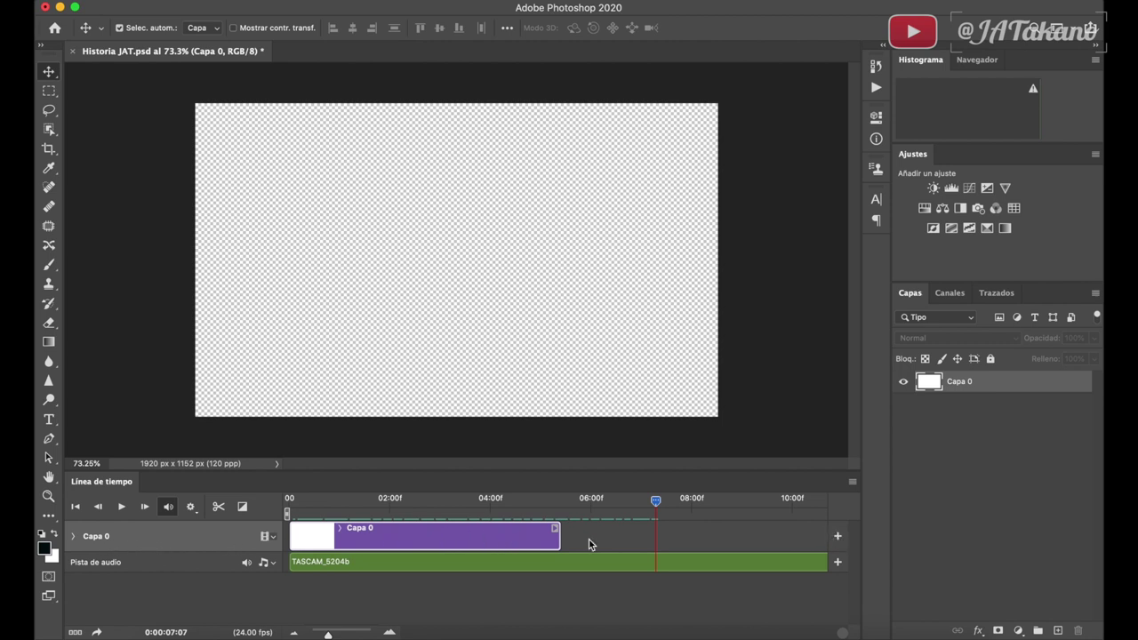
Insert Foto 05.png from 01 Fotos into Grupo de vídeos 1 right after the Capa 0 clip
click(838, 536)
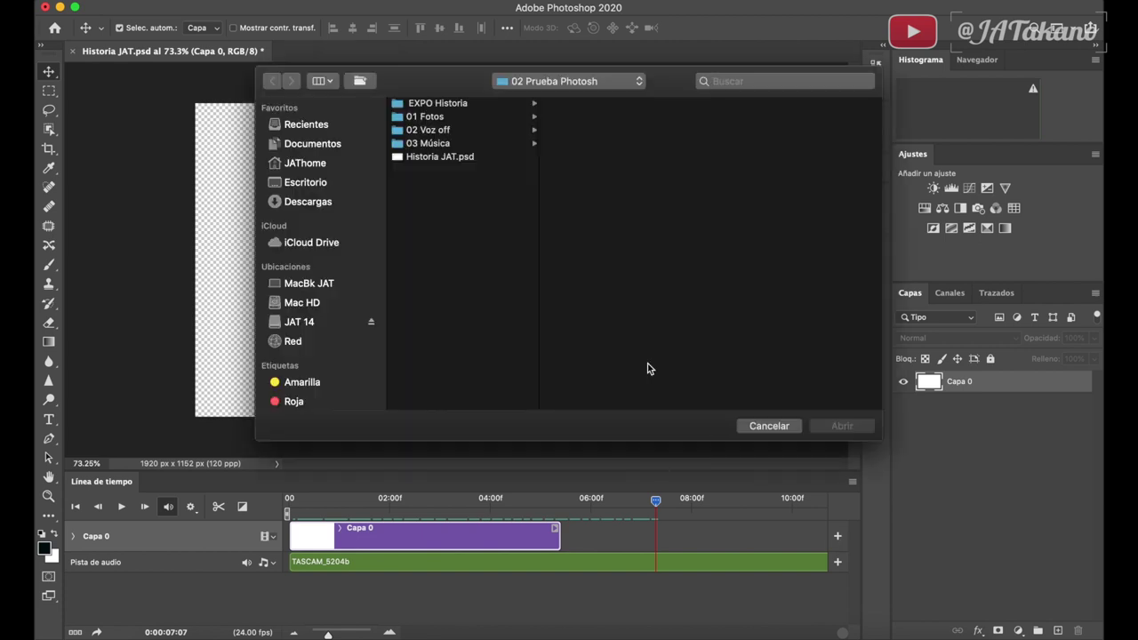
click(458, 120)
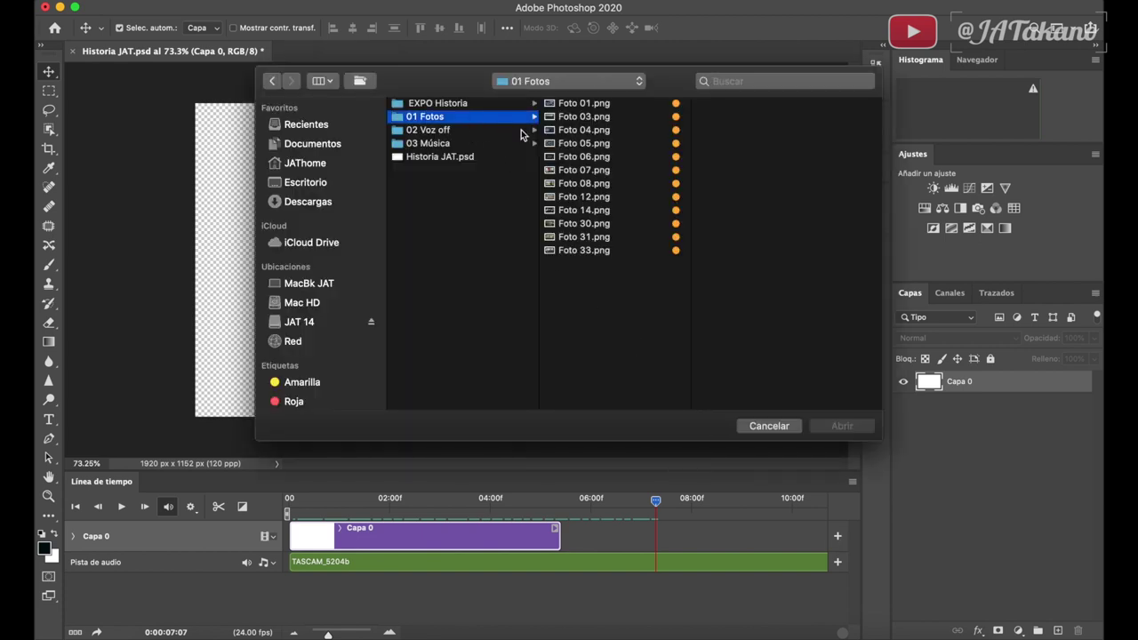
click(582, 145)
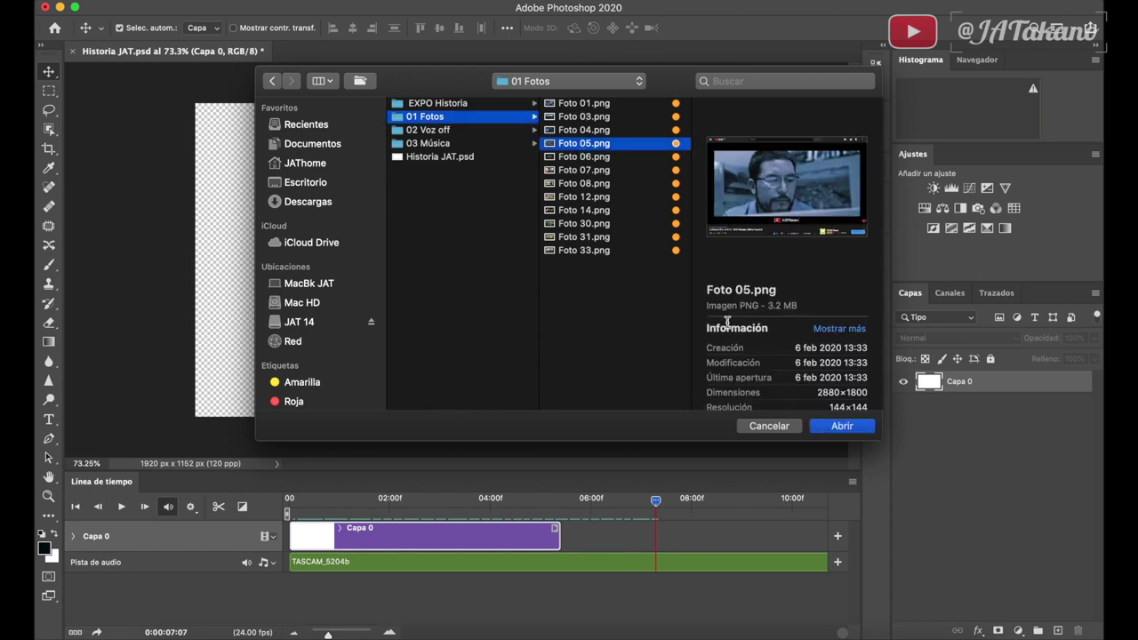
click(820, 427)
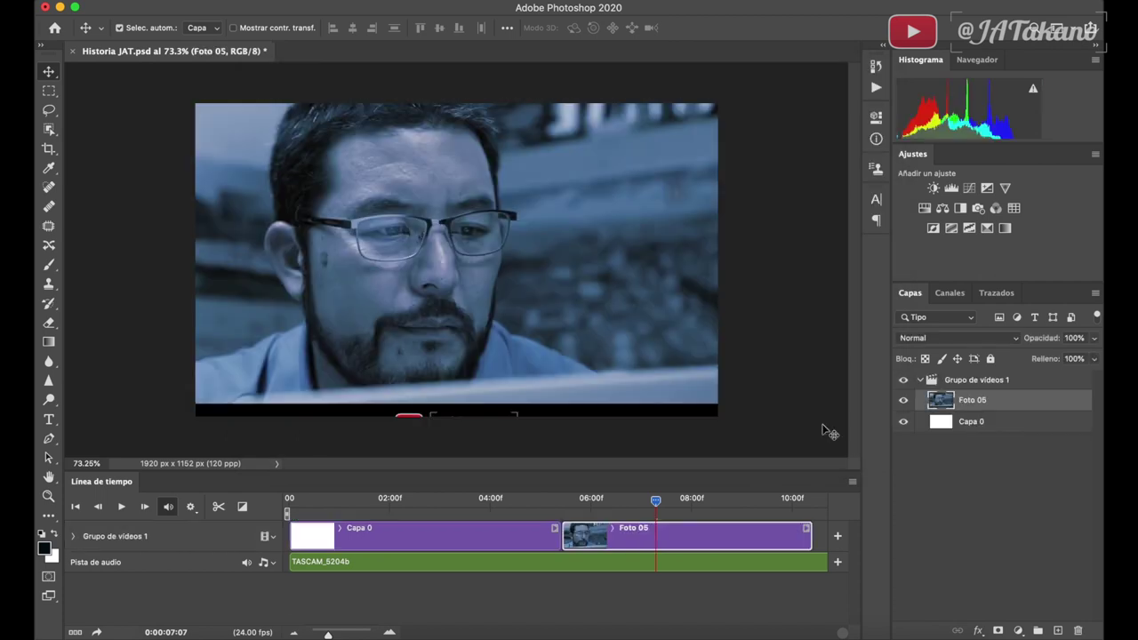
scroll(497, 267, down, 2)
scroll(496, 267, down, 2)
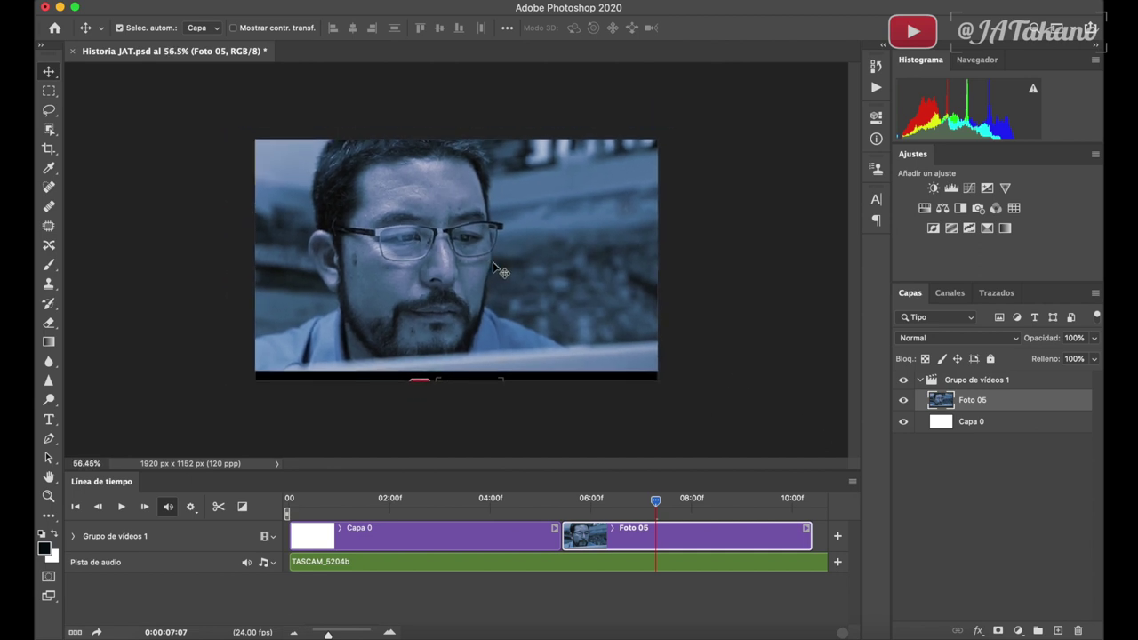
scroll(496, 267, down, 2)
scroll(494, 265, down, 1)
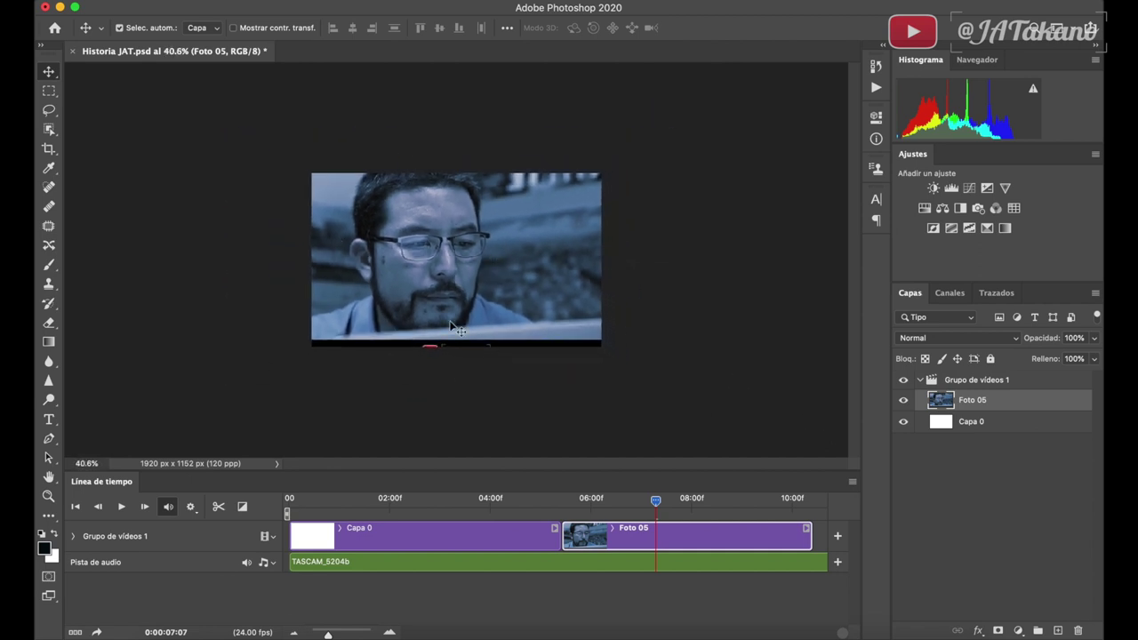
scroll(472, 307, down, 2)
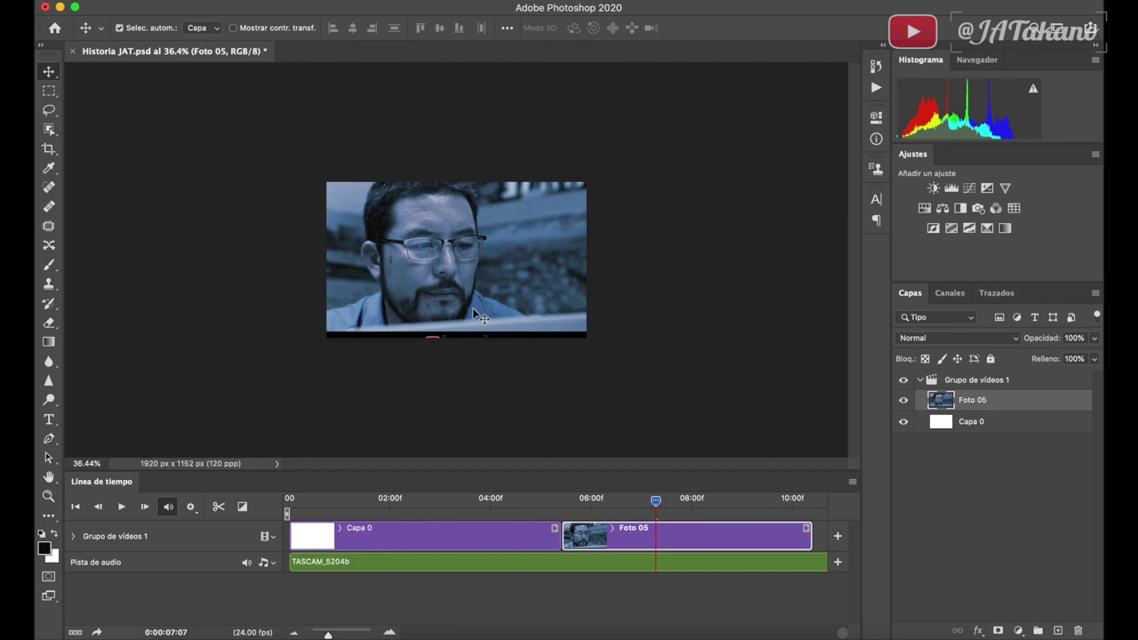
Free-transform Foto 05 to about 99.27%, shifted left so the face fills the canvas borderlessly
key(ctrl+t)
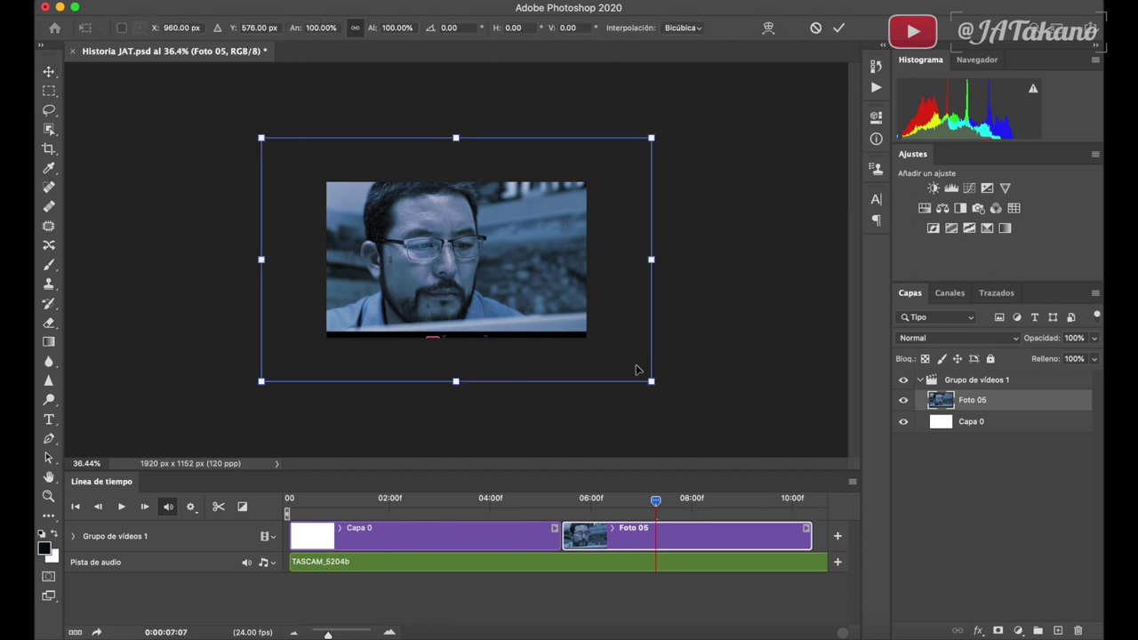
drag(651, 380, 586, 353)
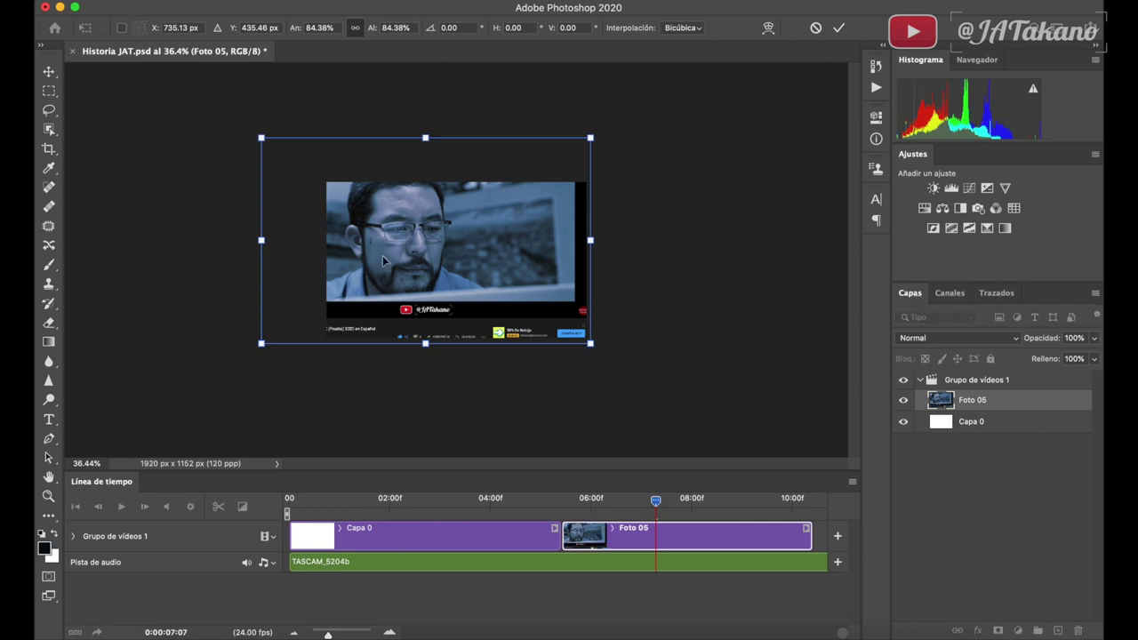
drag(261, 138, 348, 193)
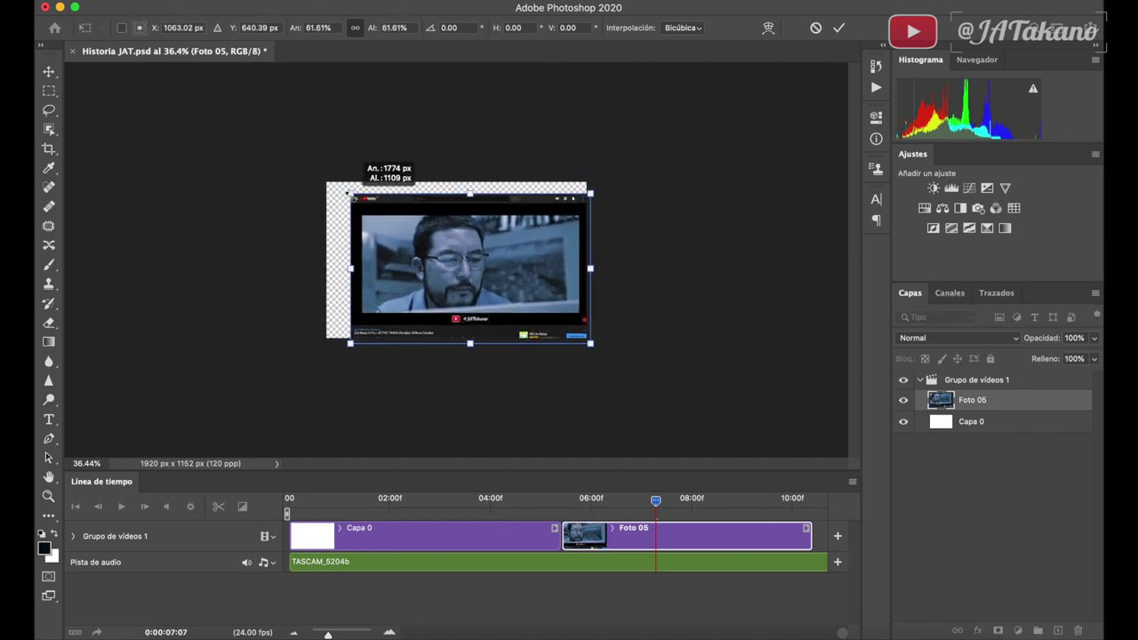
mouse_move(397, 244)
mouse_down()
mouse_move(387, 230)
mouse_move(404, 225)
mouse_move(385, 231)
mouse_up()
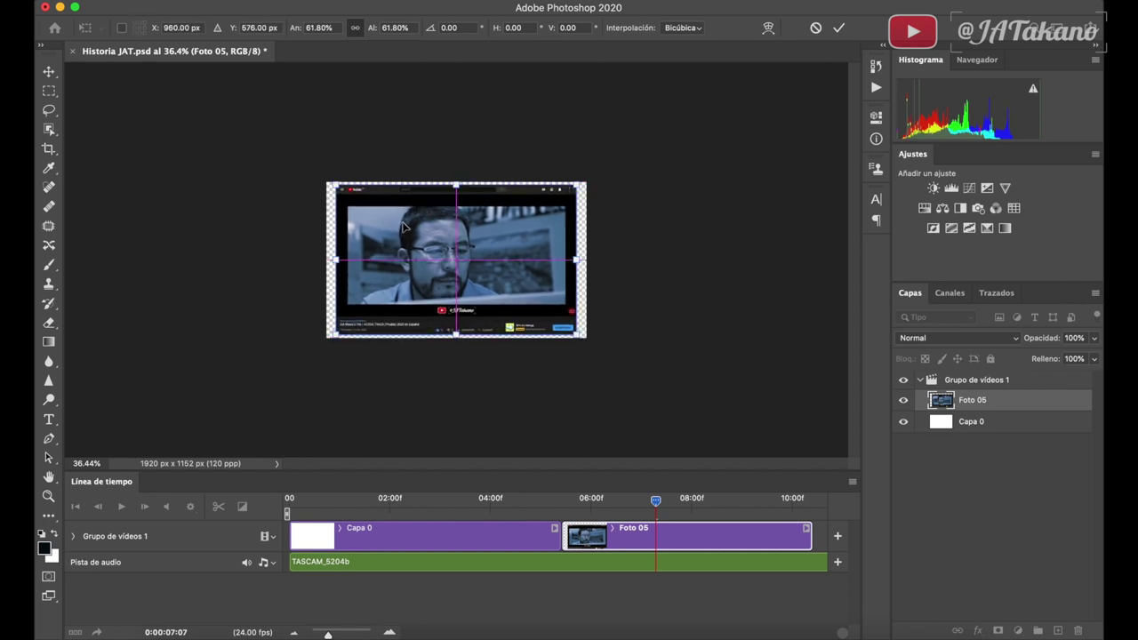
mouse_move(326, 177)
mouse_down()
mouse_move(340, 140)
mouse_move(326, 150)
mouse_up()
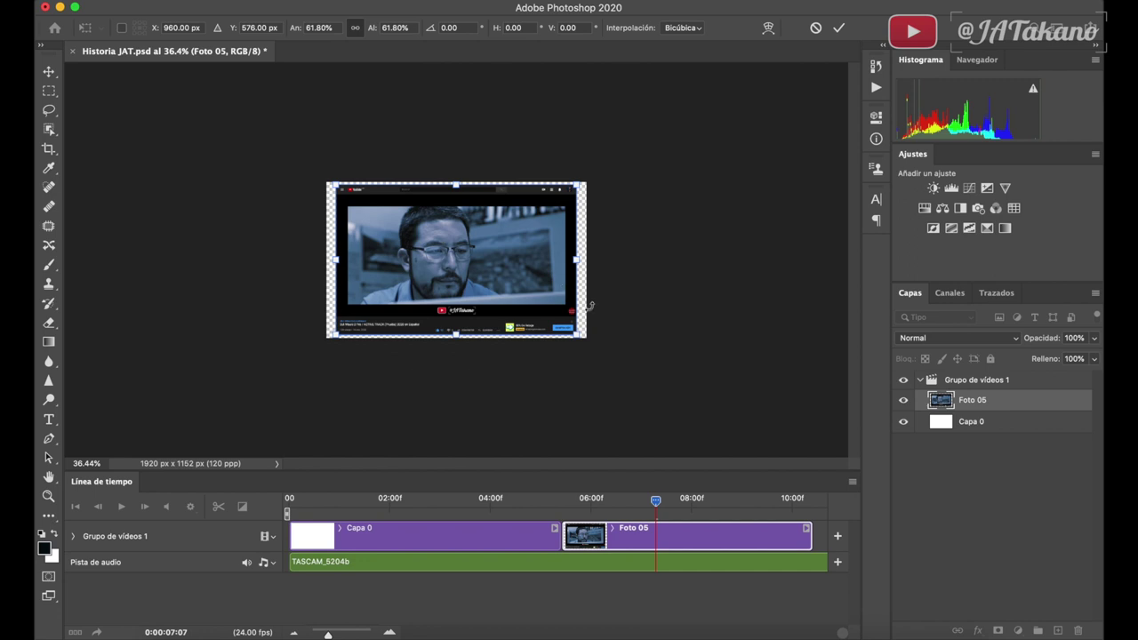
drag(579, 335, 619, 358)
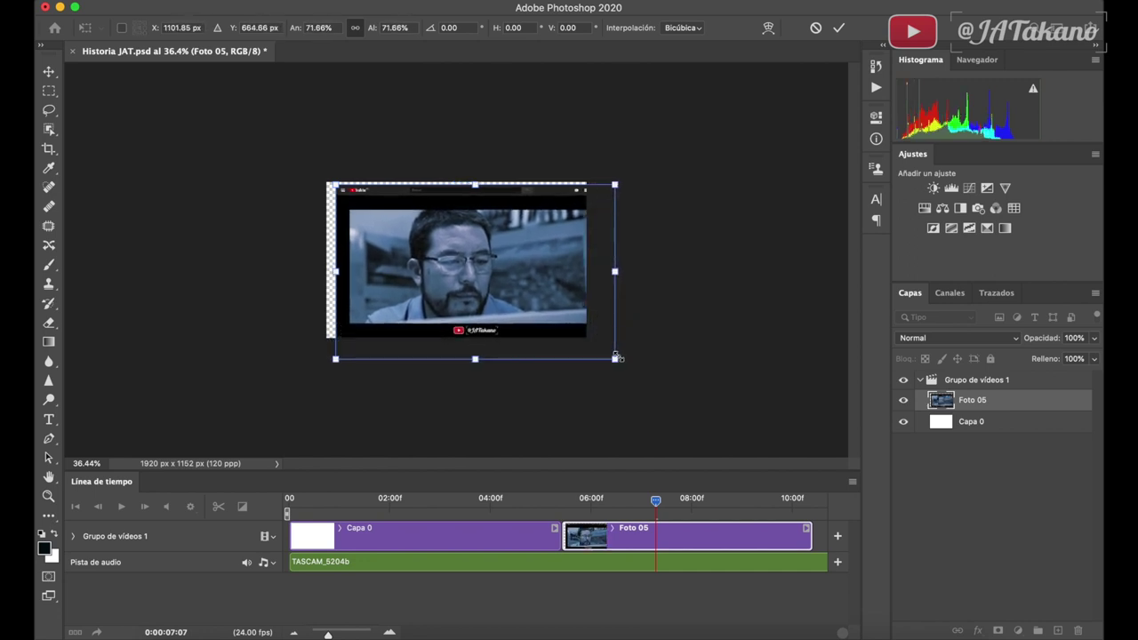
drag(335, 185, 280, 161)
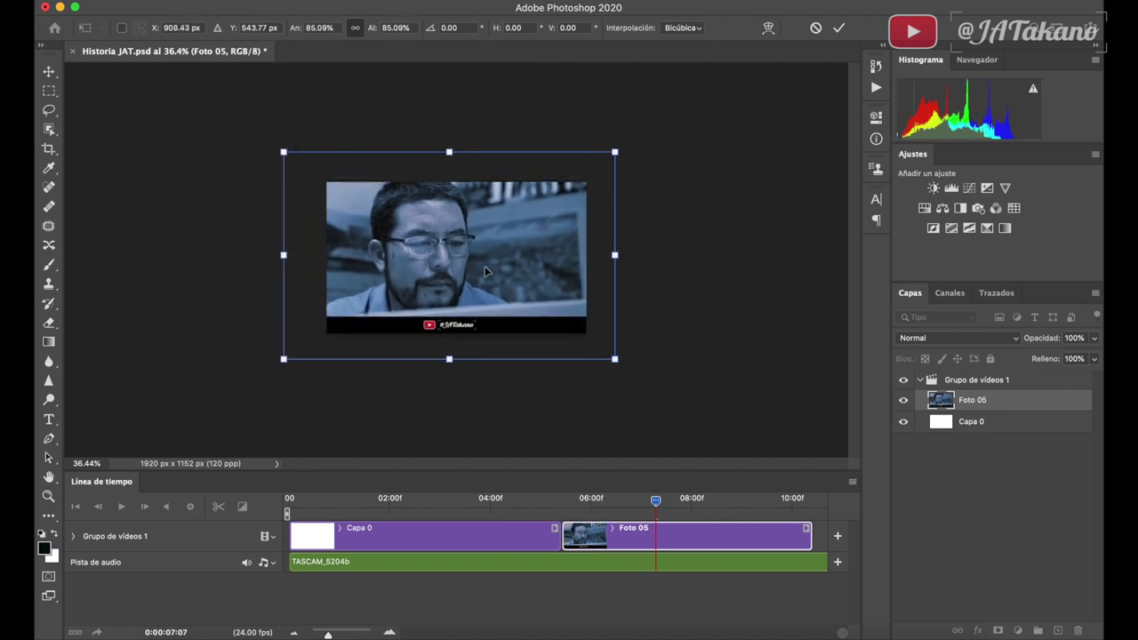
mouse_move(614, 357)
mouse_down()
mouse_move(630, 356)
mouse_move(661, 388)
mouse_up()
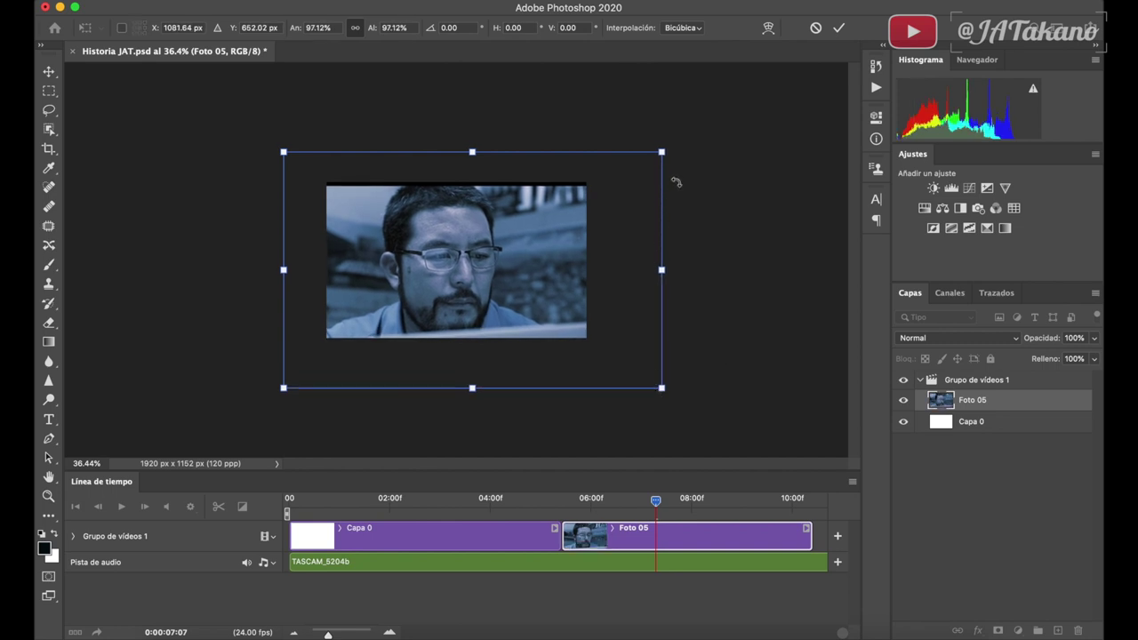
drag(665, 151, 672, 140)
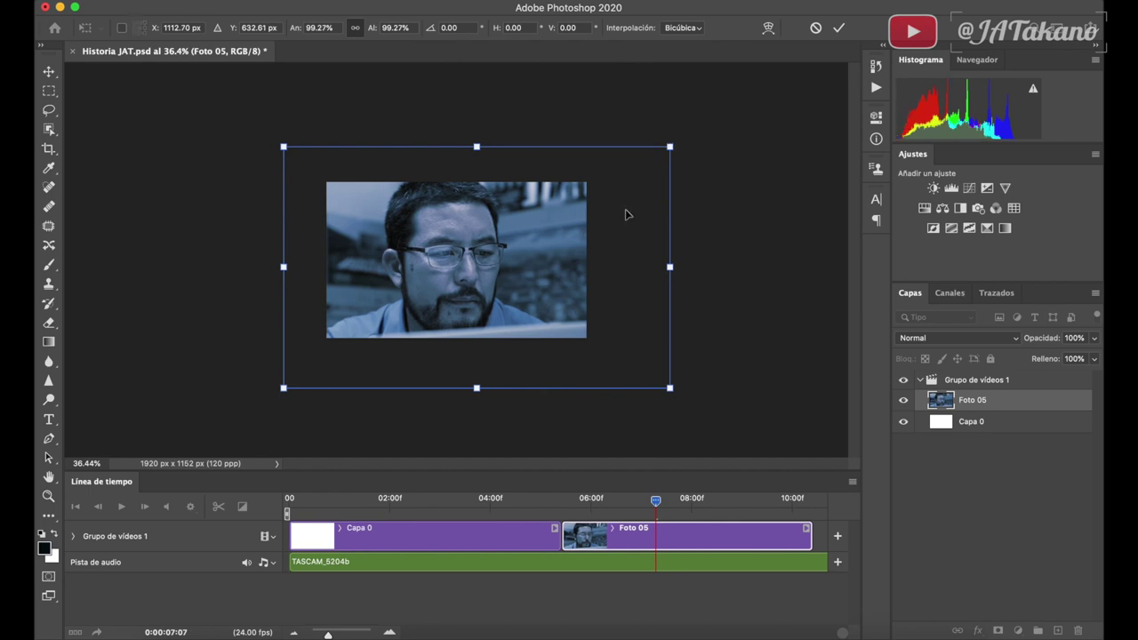
drag(626, 215, 598, 216)
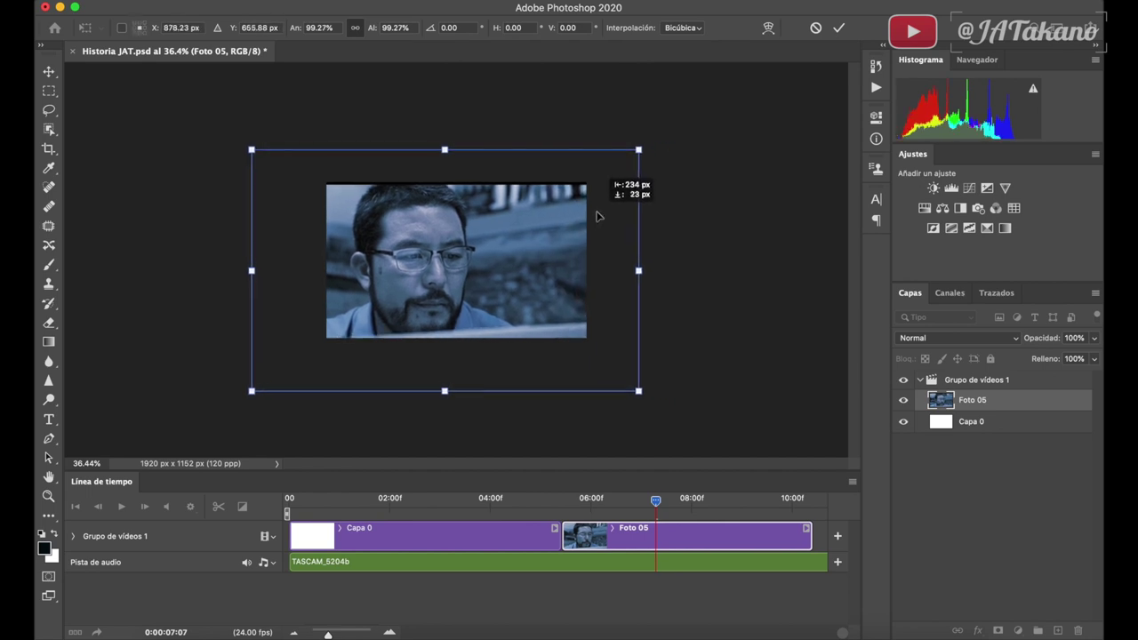
drag(598, 216, 590, 214)
key(Return)
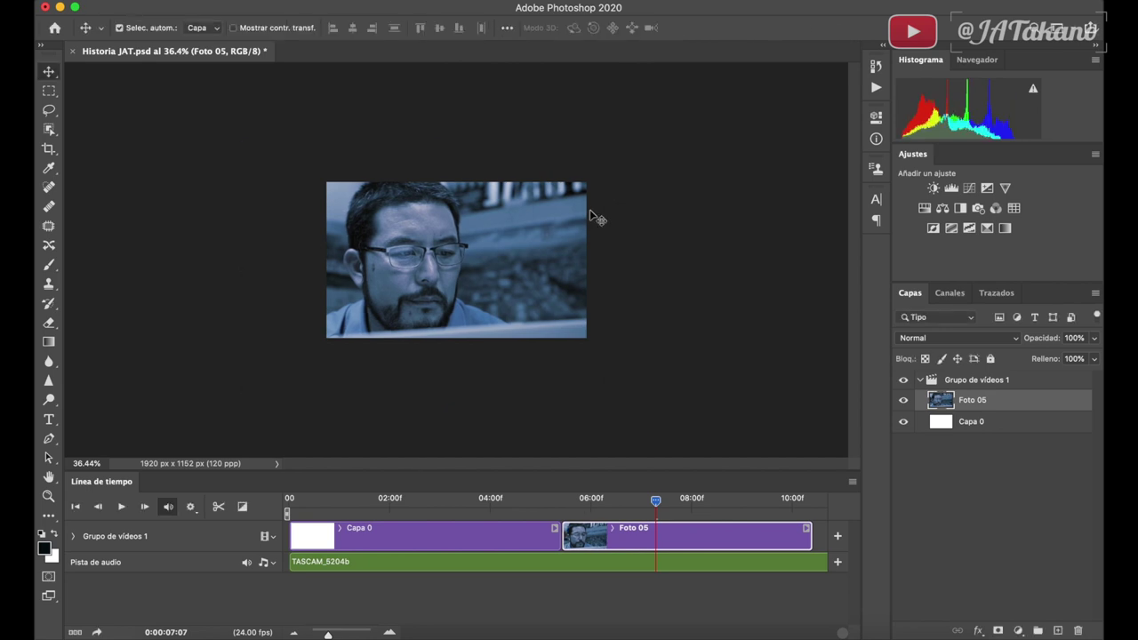
Delete the blank Capa 0 clip and preview Foto 05's five-second opening from the start
click(475, 542)
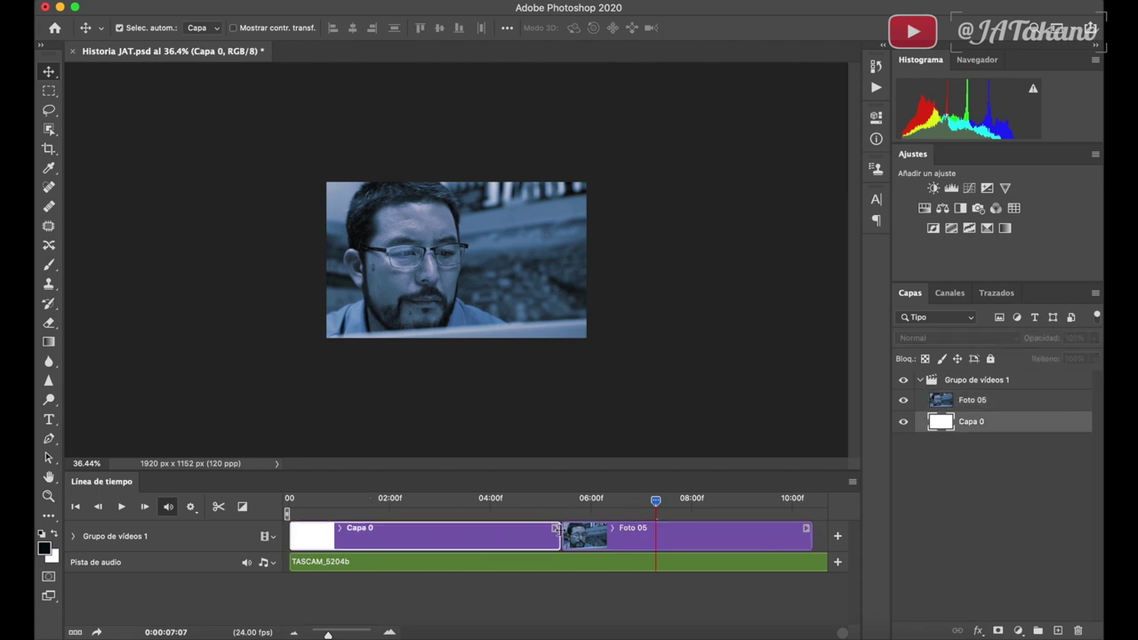
key(Delete)
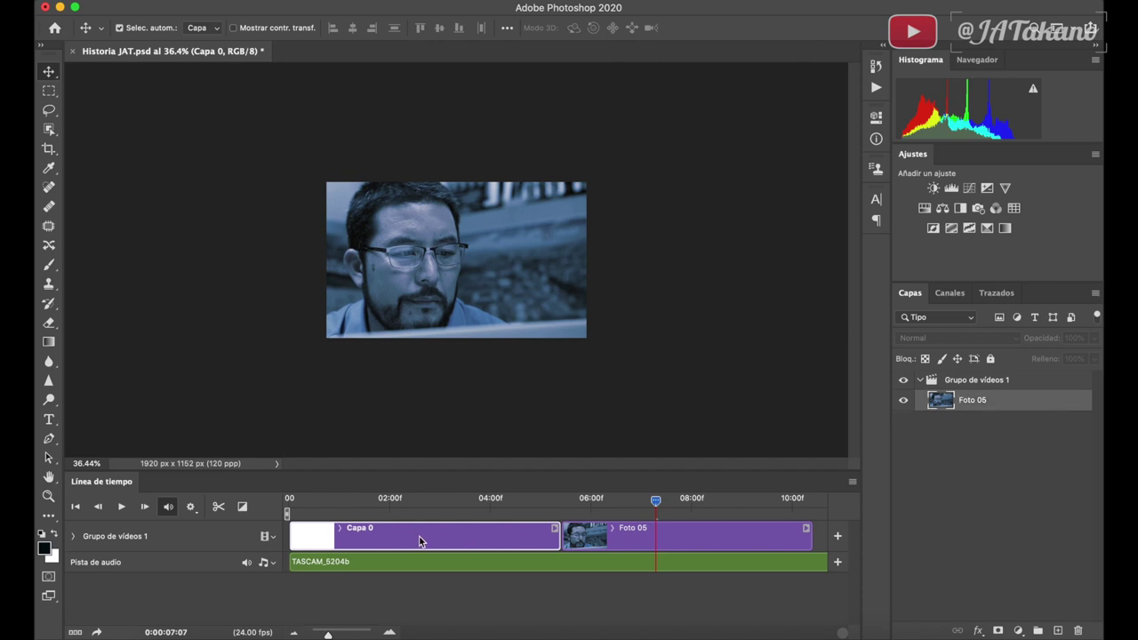
click(289, 500)
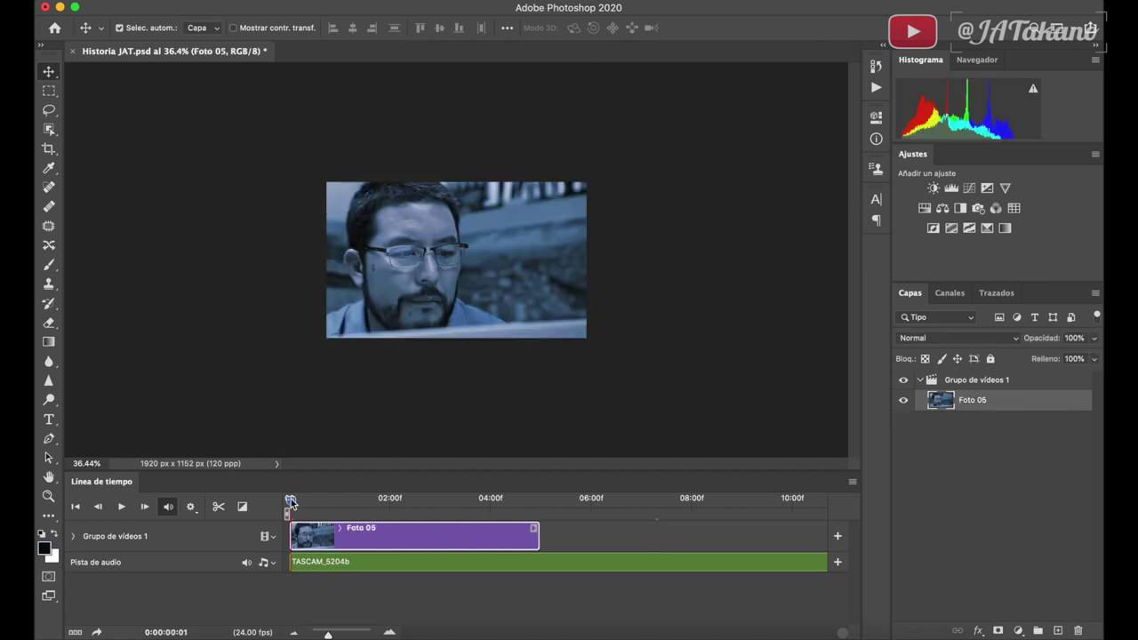
key(space)
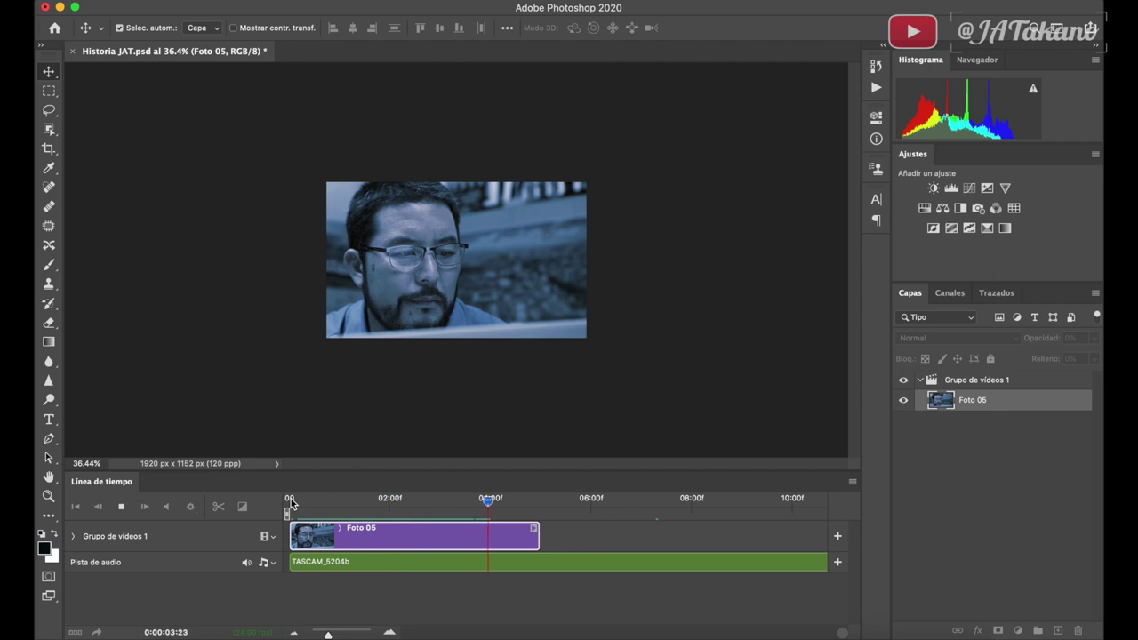
key(space)
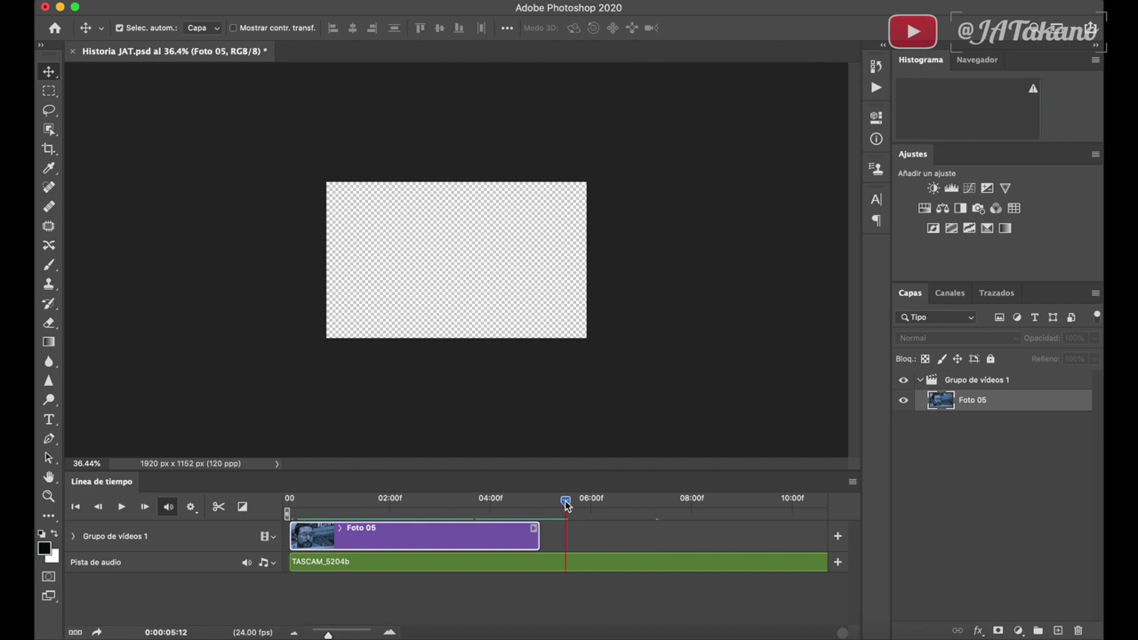
drag(566, 505, 560, 536)
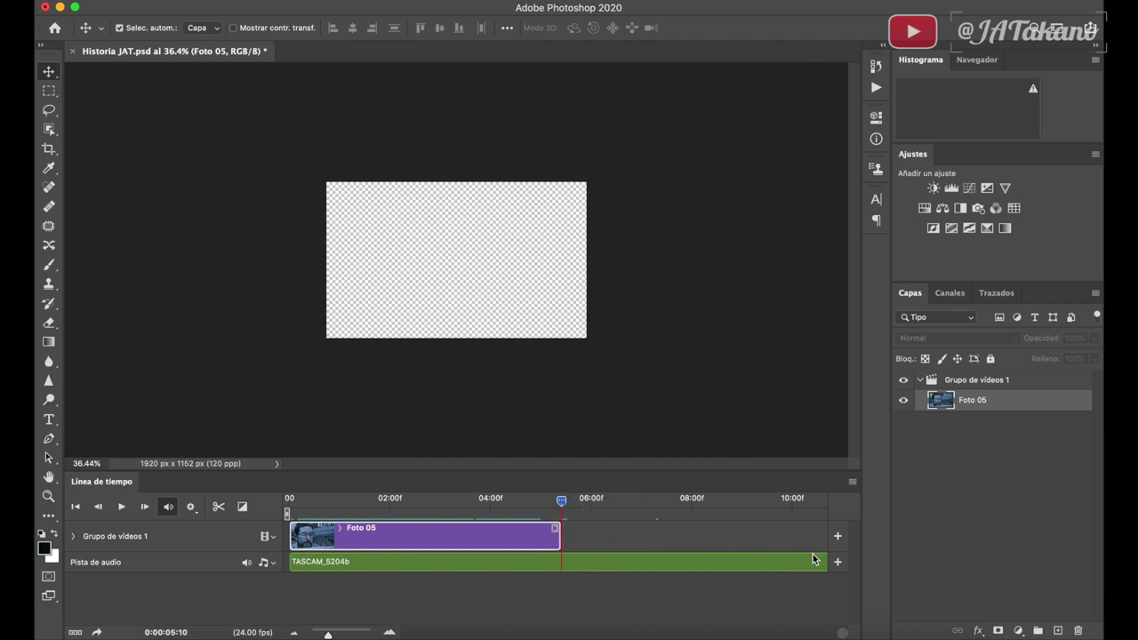
Add Foto 01.png after Foto 05, nudging it into place and scaling it to 100.26%
click(837, 539)
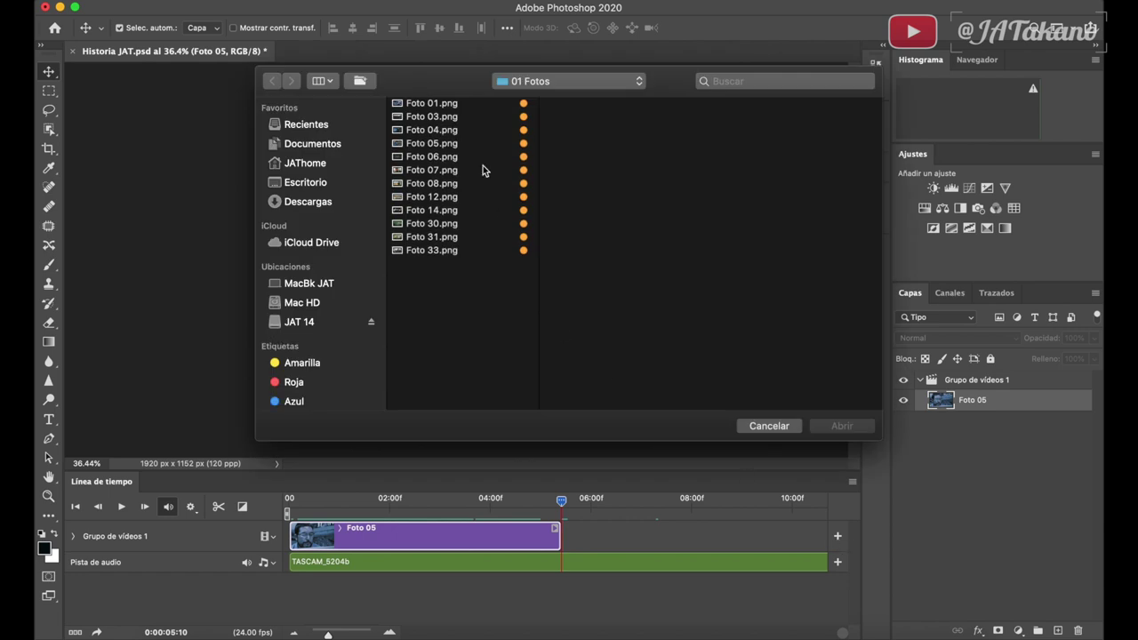
click(443, 105)
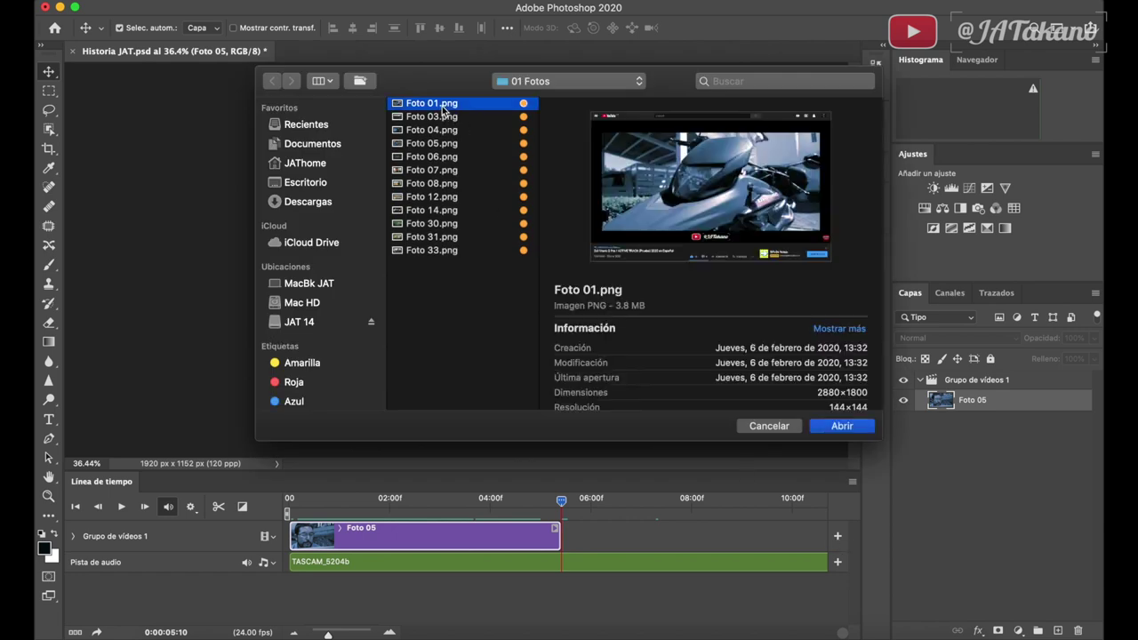
click(836, 427)
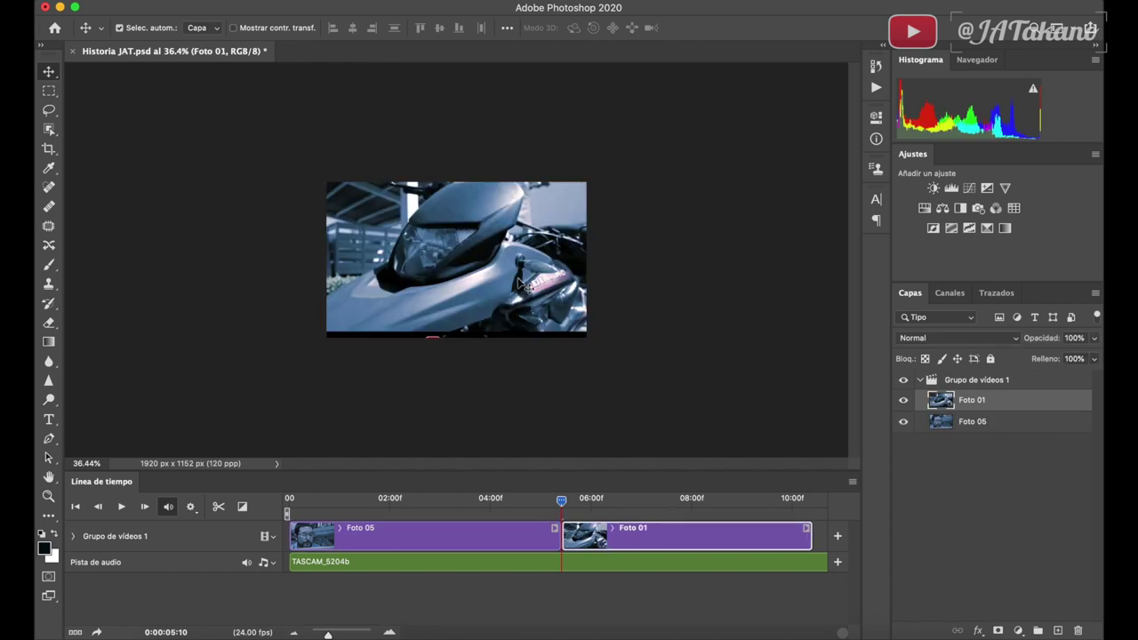
key(ctrl+t)
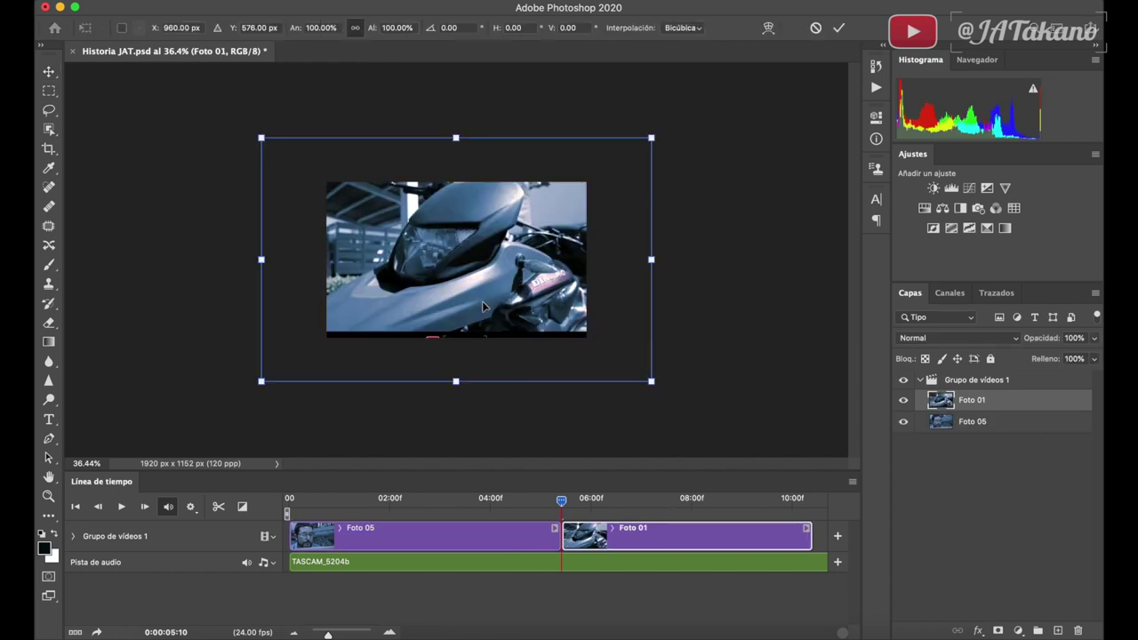
drag(486, 305, 484, 317)
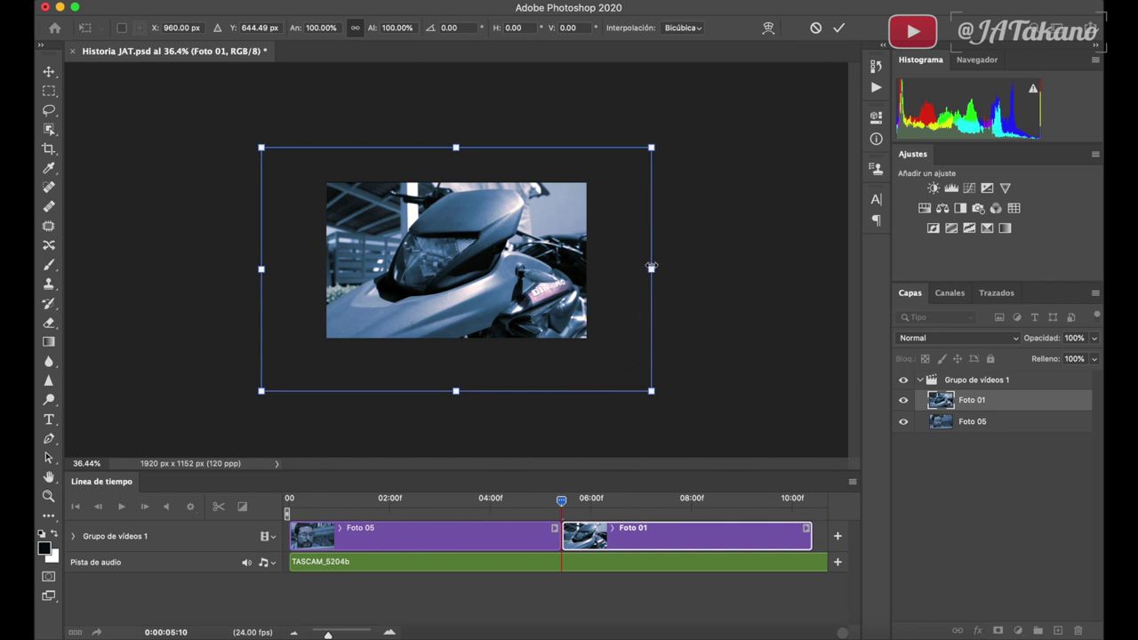
drag(585, 297, 552, 299)
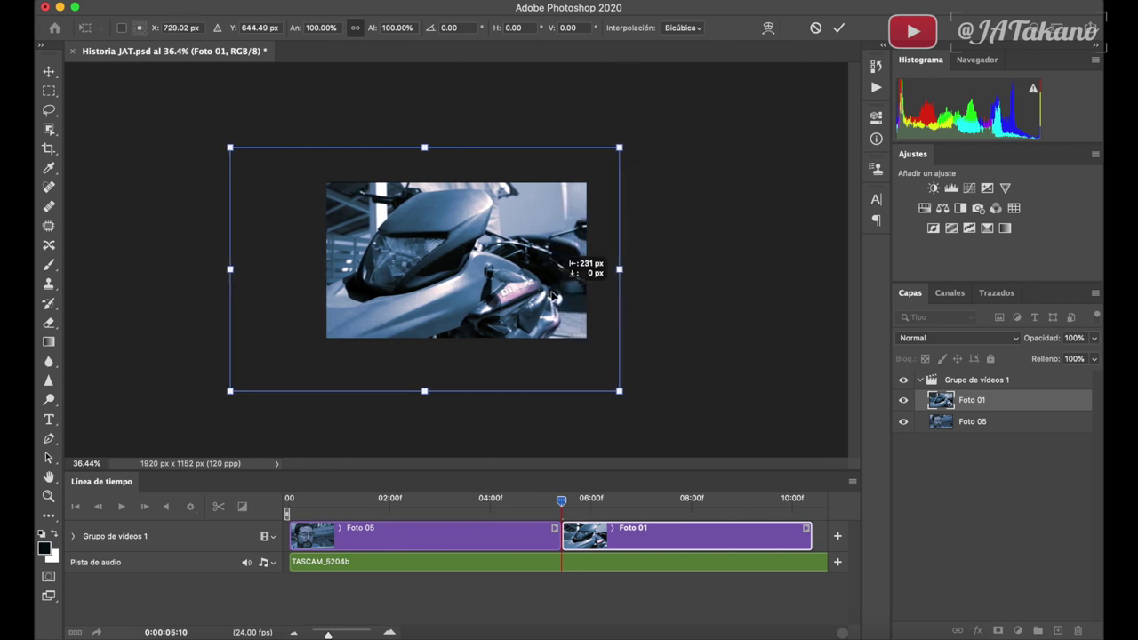
drag(552, 295, 552, 293)
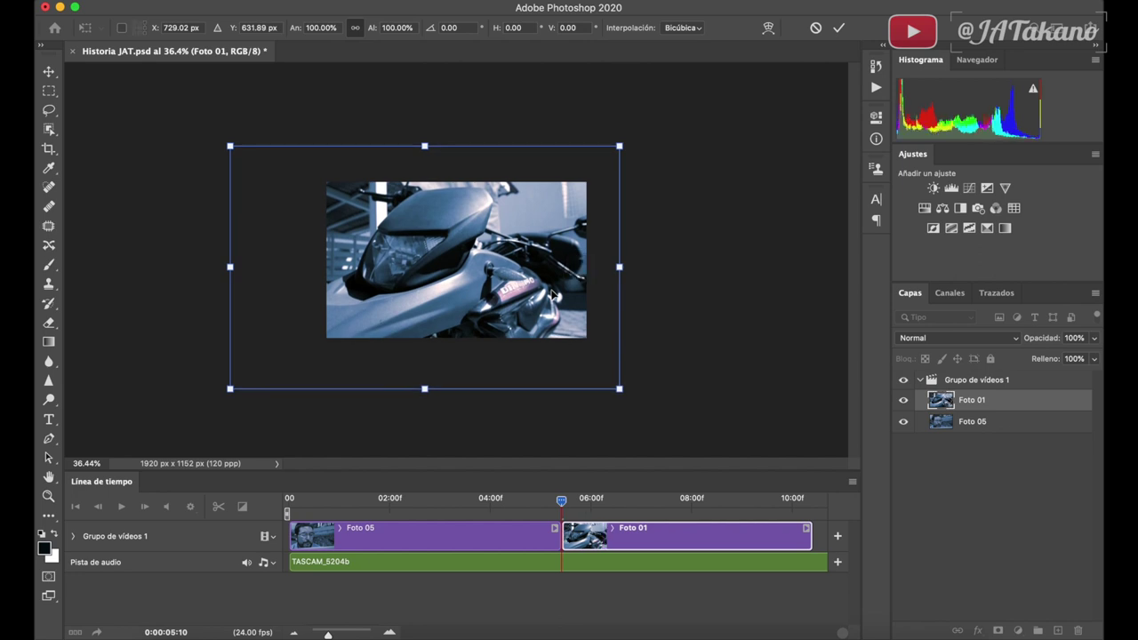
drag(619, 389, 588, 356)
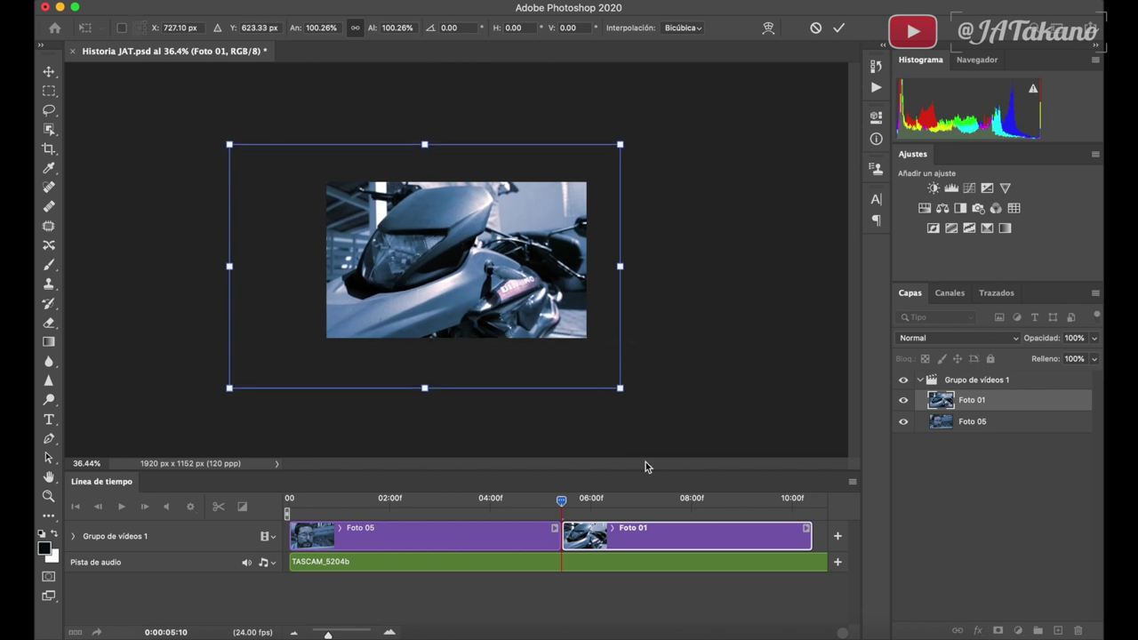
key(Return)
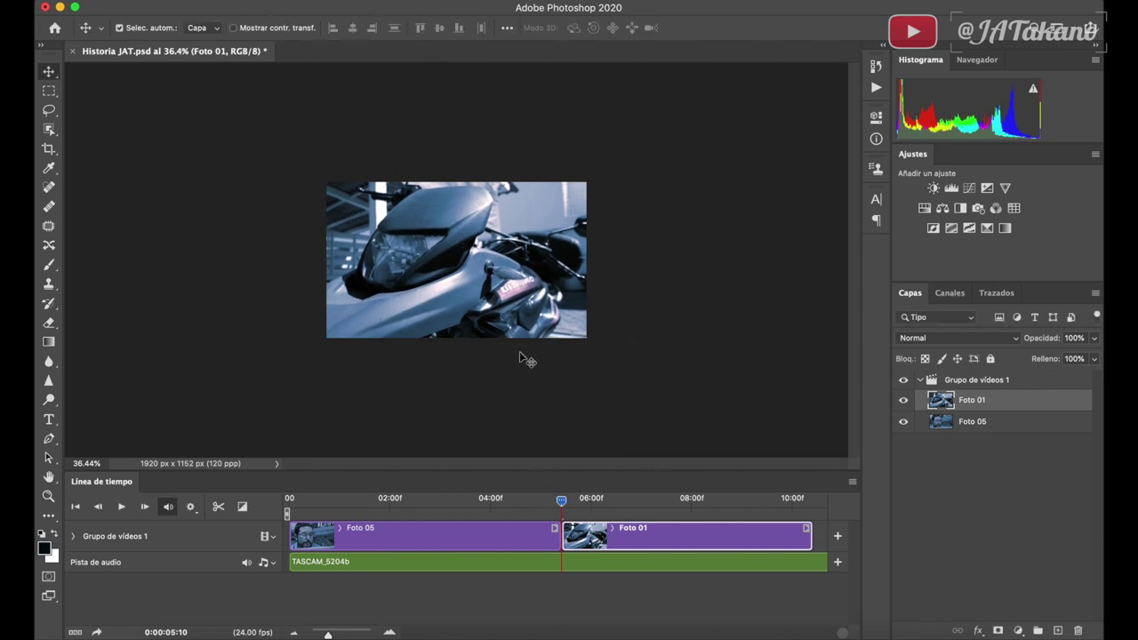
Preview Foto 01 and extend its clip to end at 0:00:10:19
click(515, 500)
key(space)
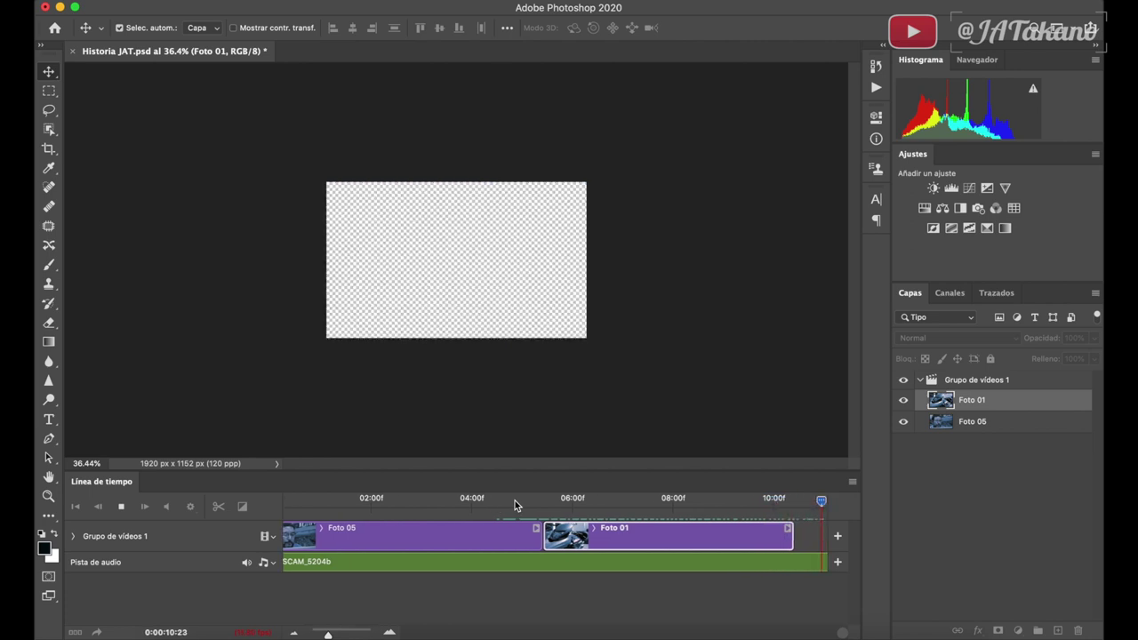
click(759, 502)
key(space)
key(space)
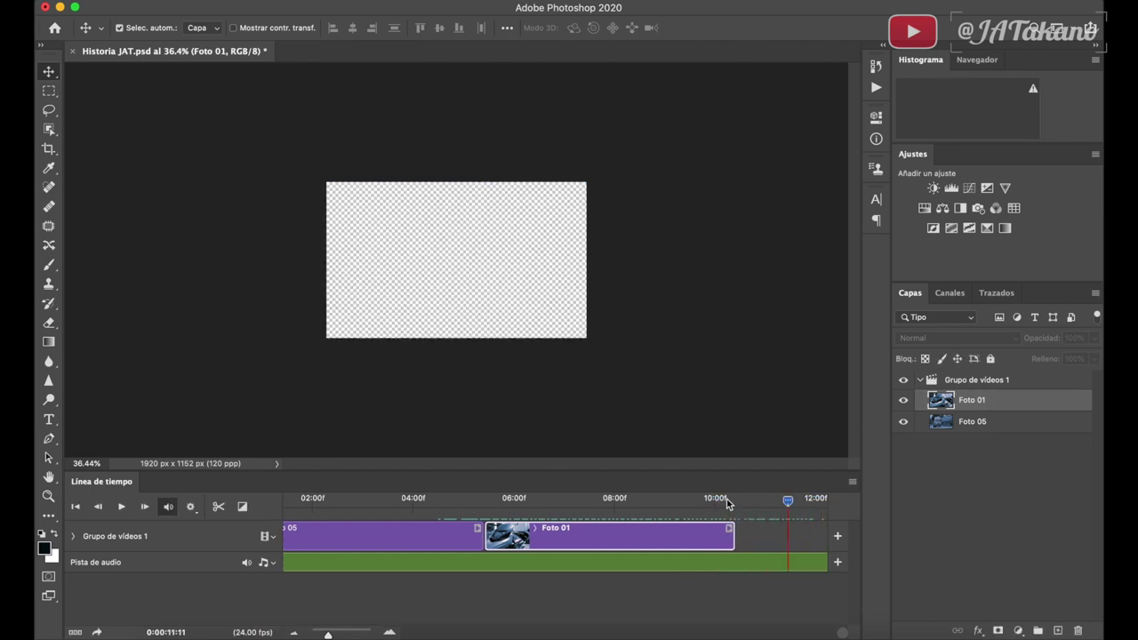
click(728, 504)
click(754, 502)
drag(734, 529, 752, 529)
scroll(714, 501, right, 5)
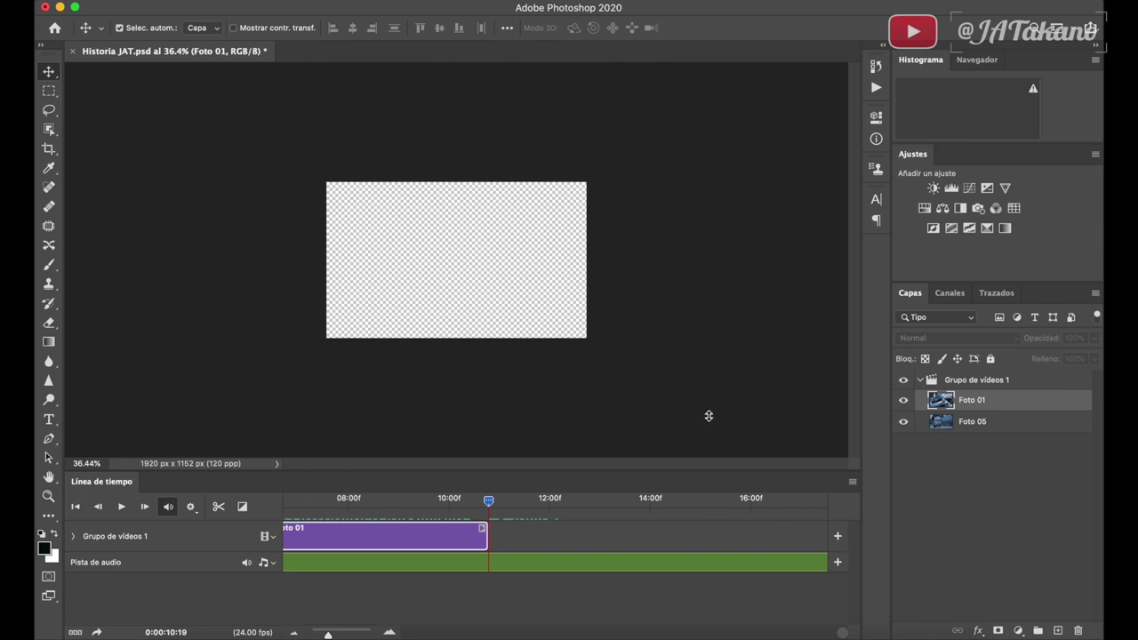
Add Foto 04.png after Foto 01, centred and scaled to 103.95% with small arrow nudges
click(451, 117)
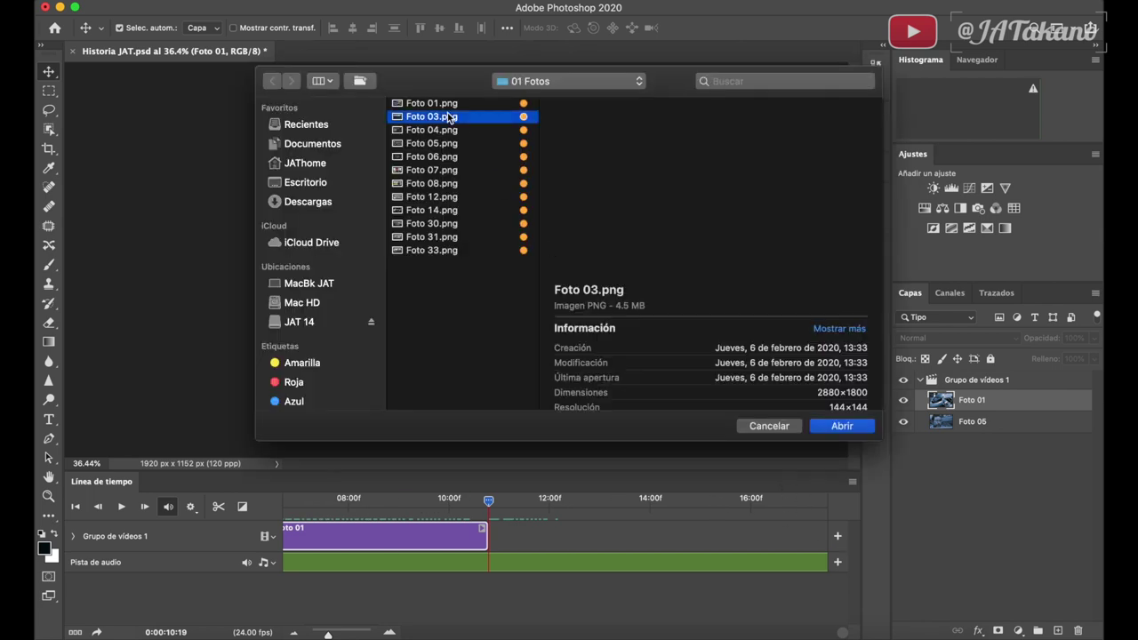
click(451, 130)
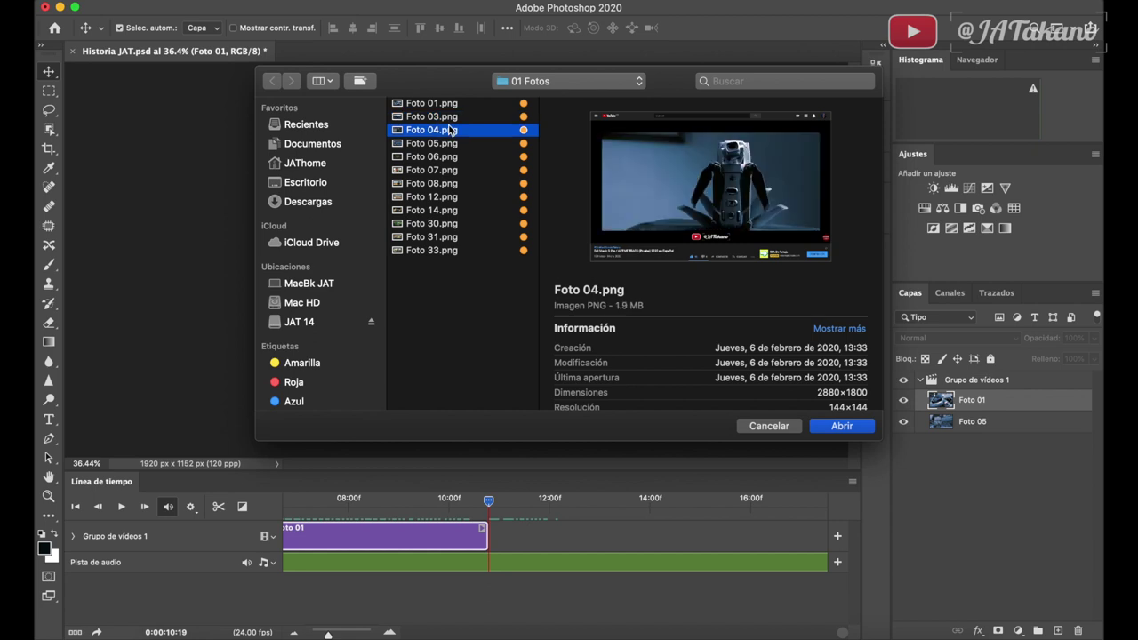
click(826, 428)
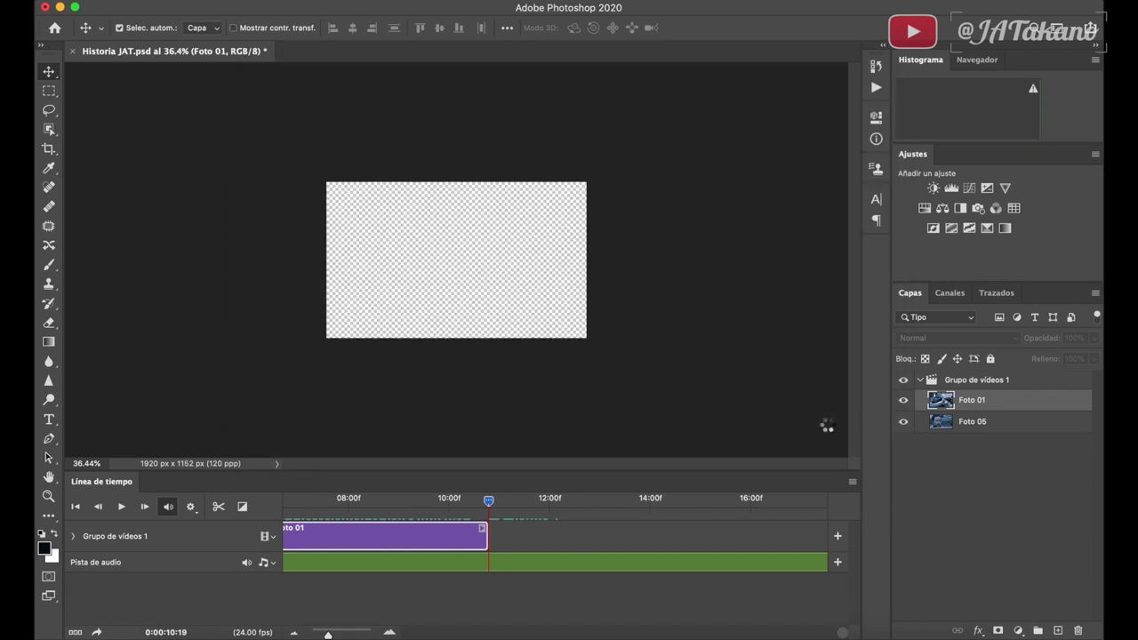
mouse_move(511, 292)
mouse_down()
mouse_move(452, 290)
mouse_move(463, 293)
mouse_up()
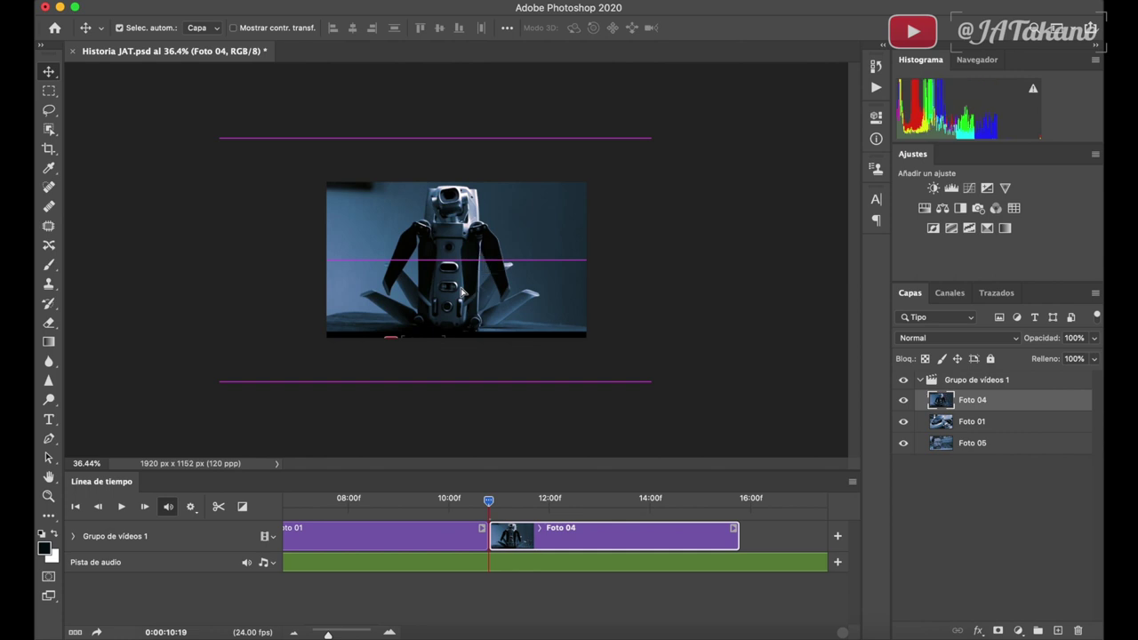
key(ctrl+t)
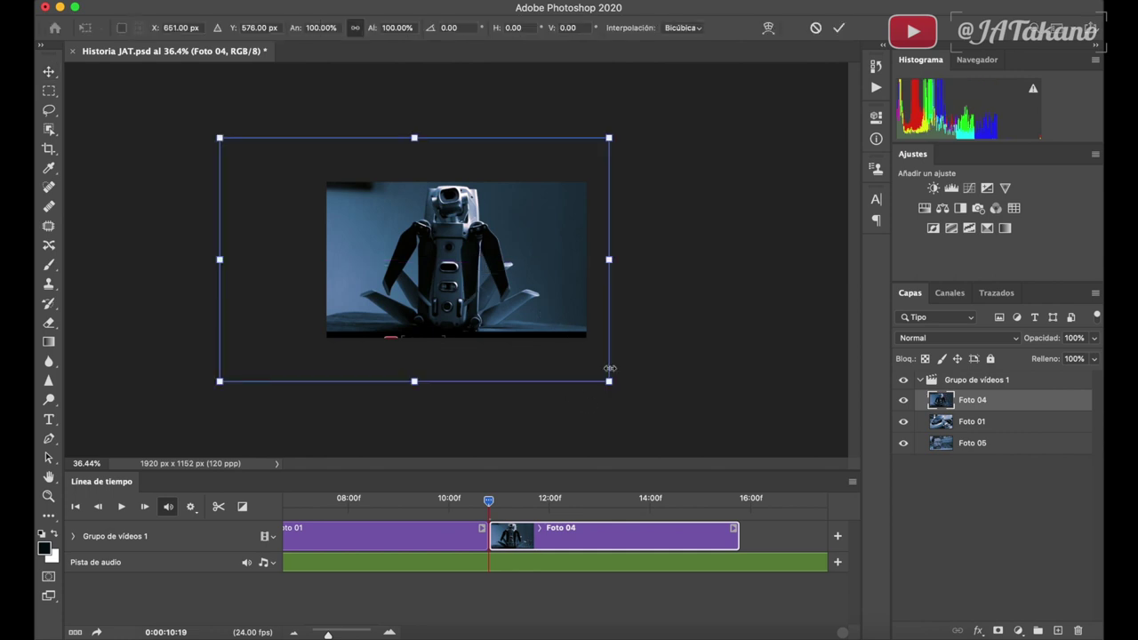
drag(612, 384, 628, 394)
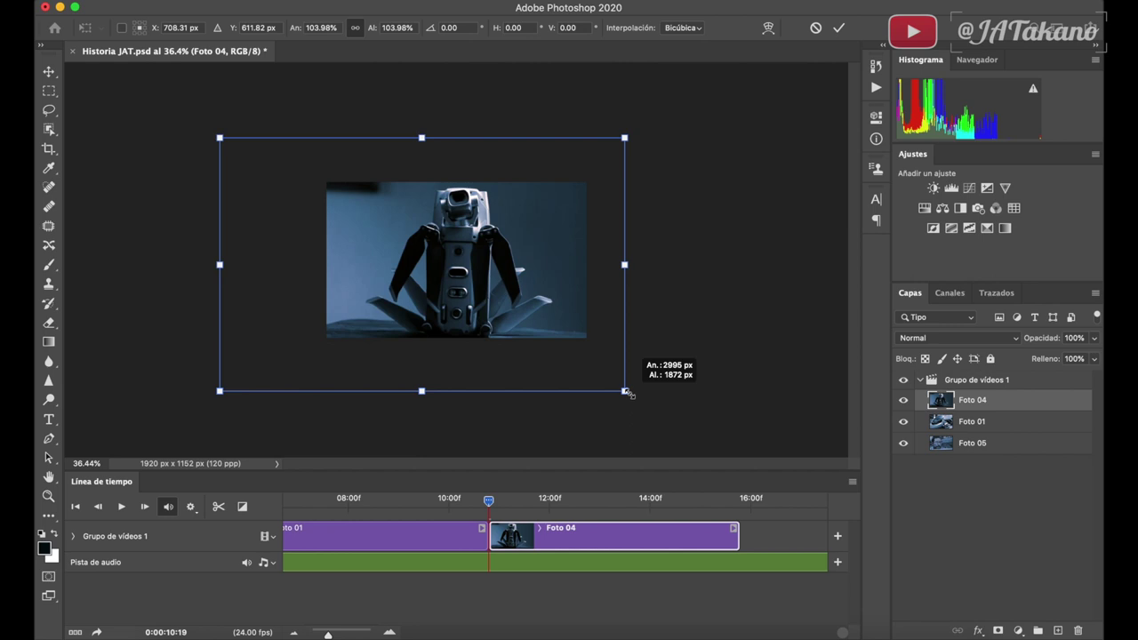
mouse_move(628, 394)
mouse_down()
mouse_move(601, 370)
mouse_move(636, 374)
mouse_move(574, 376)
mouse_move(626, 375)
mouse_up()
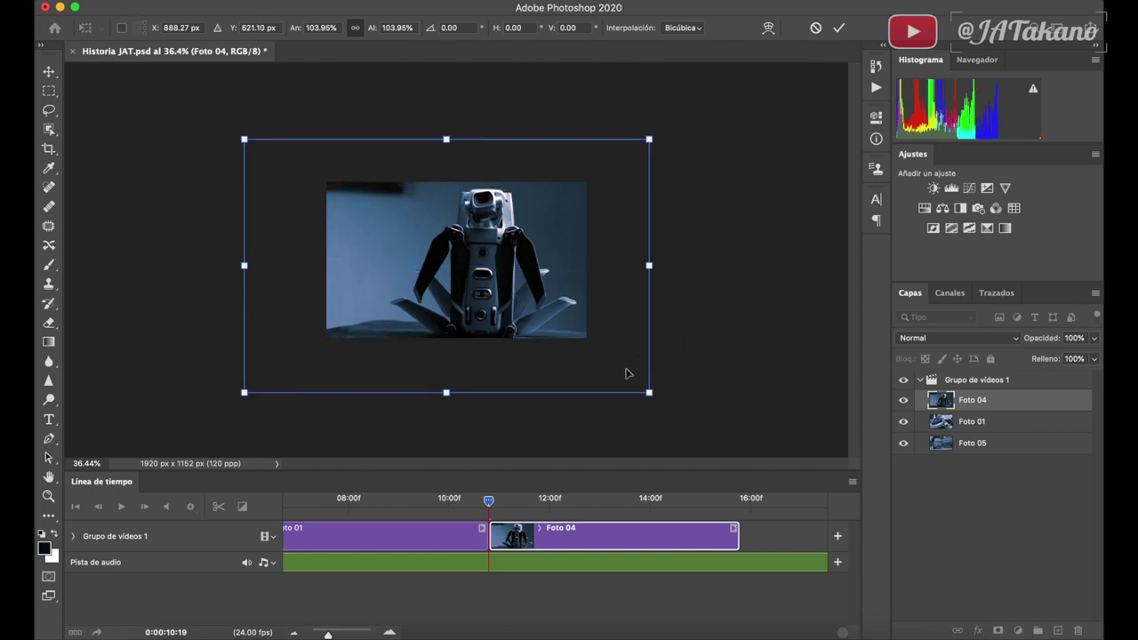
key(shift+Up)
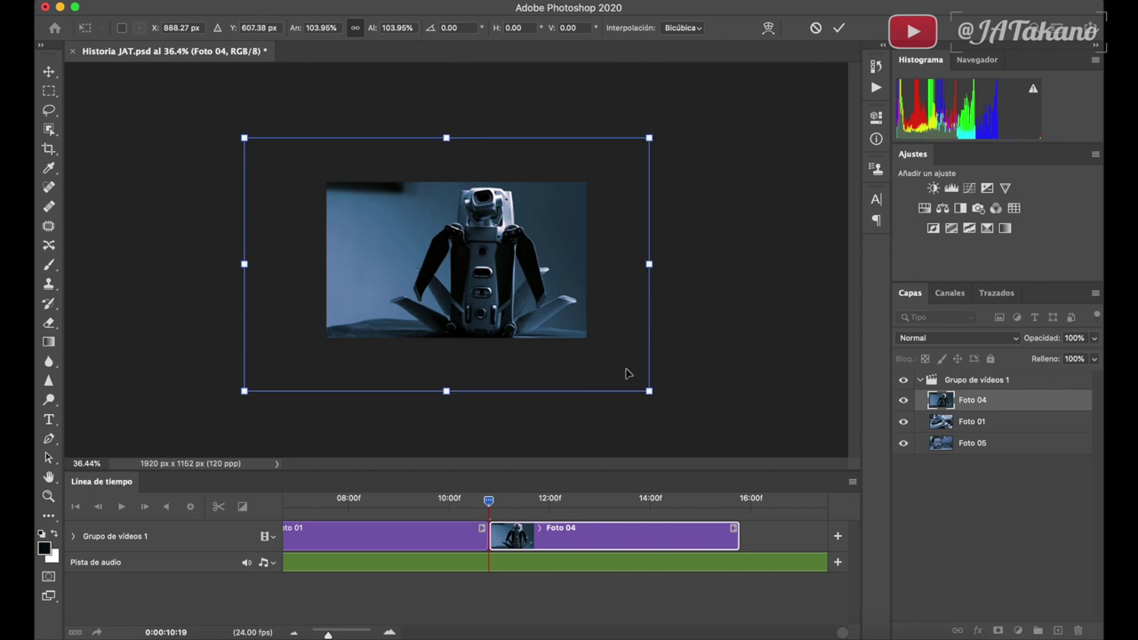
key(Up)
key(Up)
key(Up)
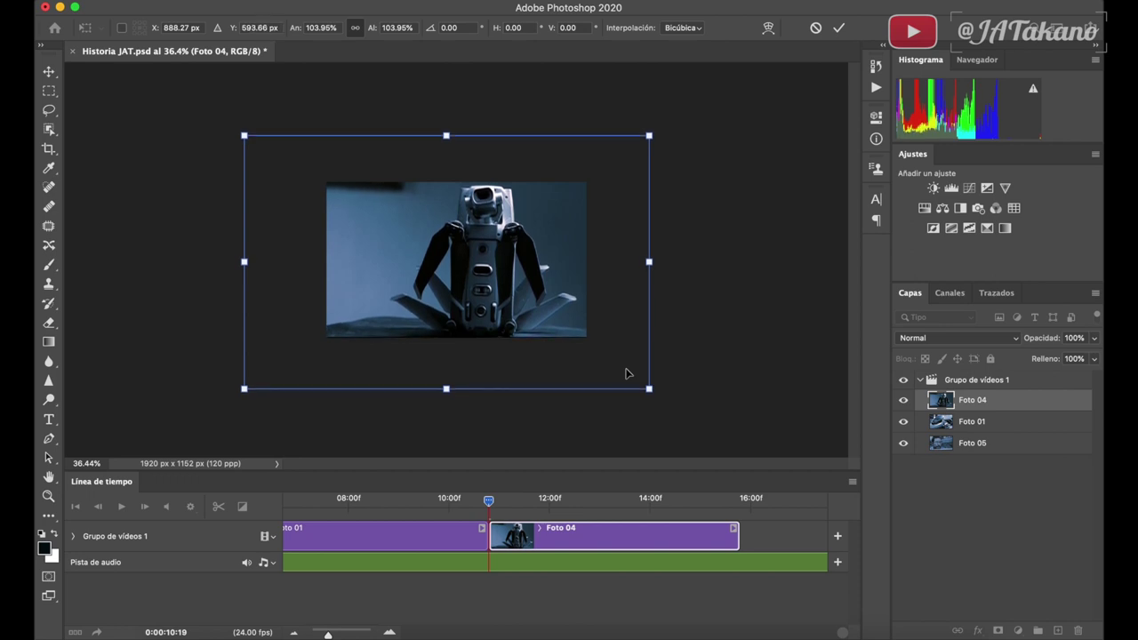
key(Down)
key(Down)
key(Down)
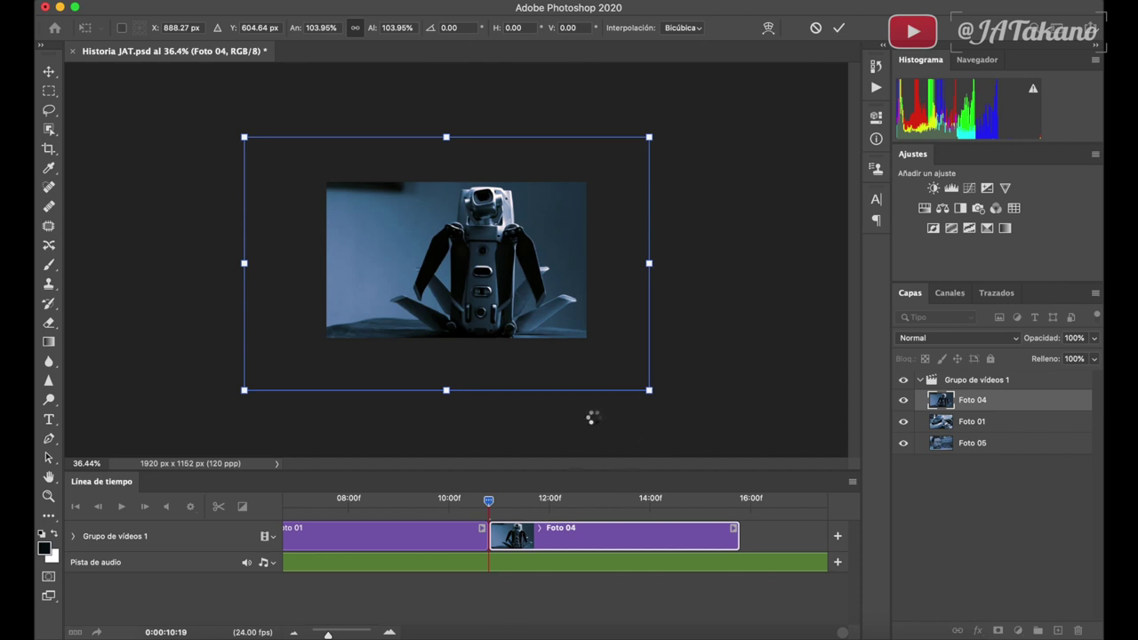
Preview the Foto 01 to Foto 04 change and trim Foto 04 to end at 0:00:14:17
click(416, 504)
key(space)
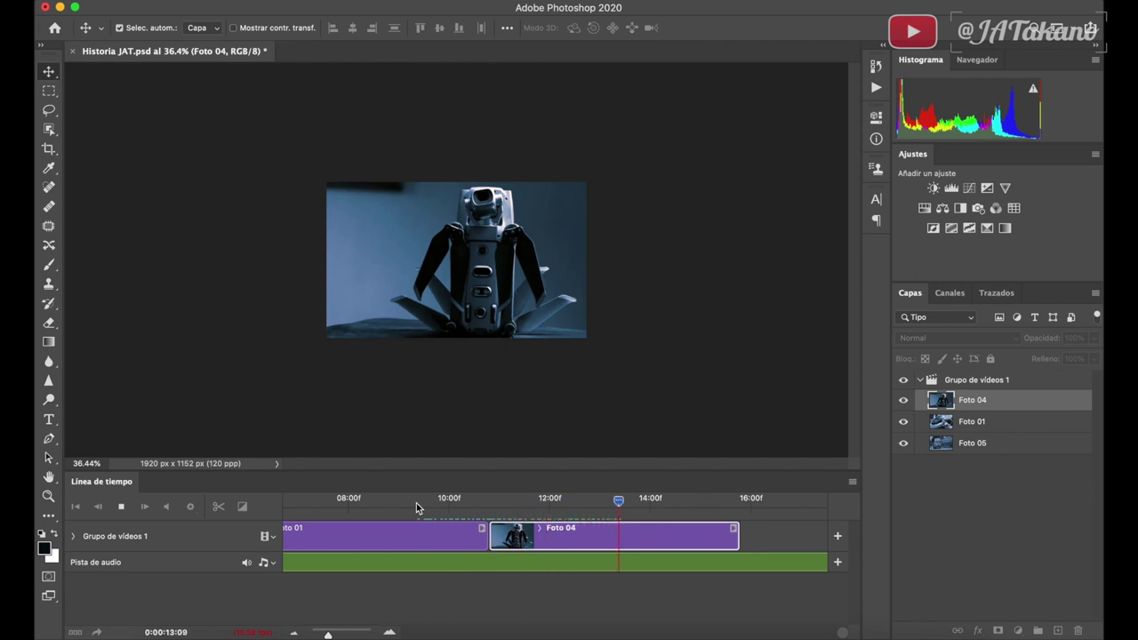
key(space)
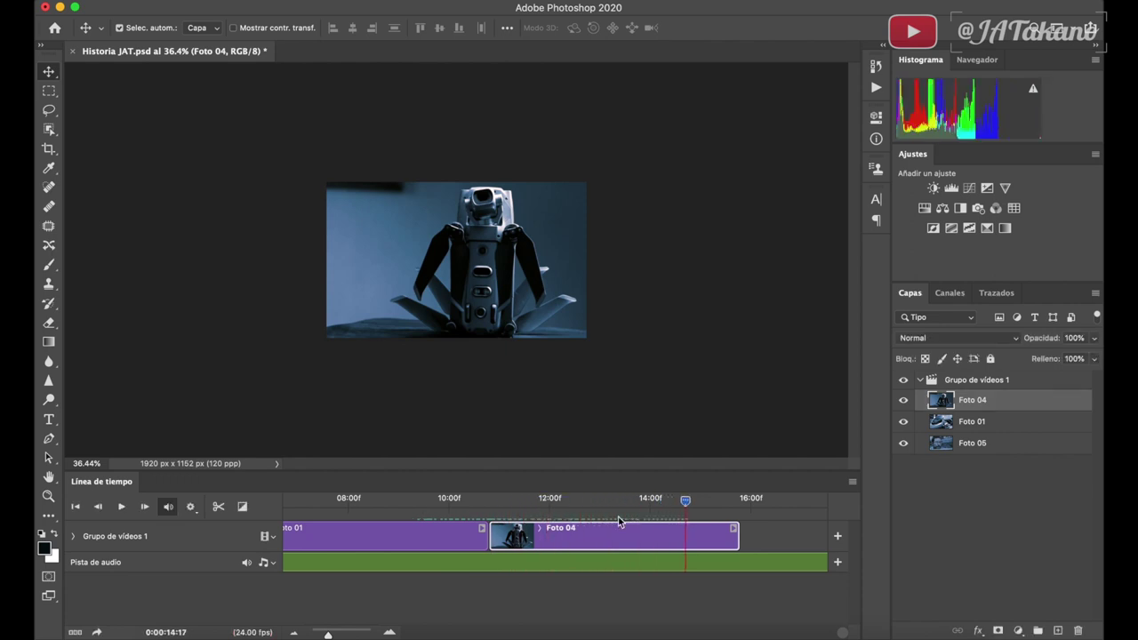
drag(737, 528, 683, 530)
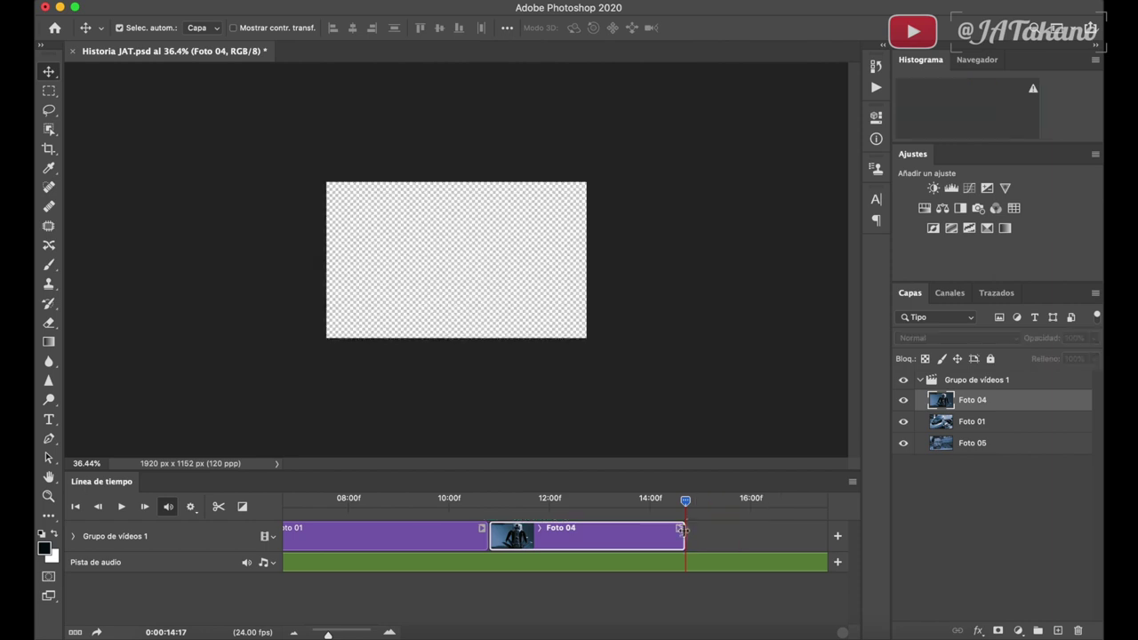
key(space)
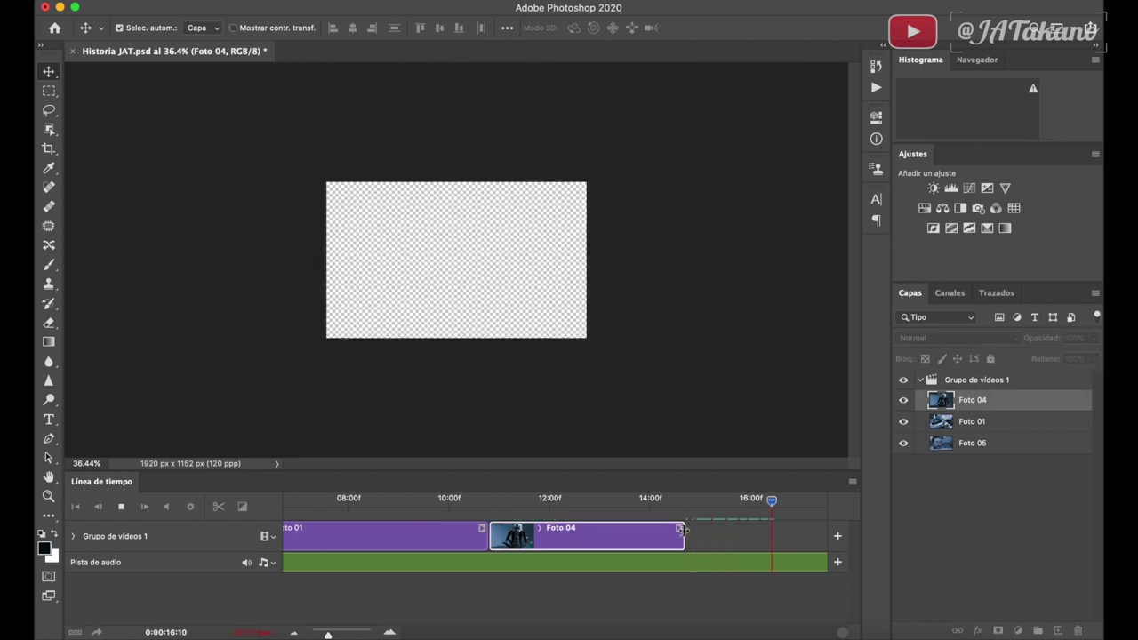
key(space)
scroll(684, 532, right, 5)
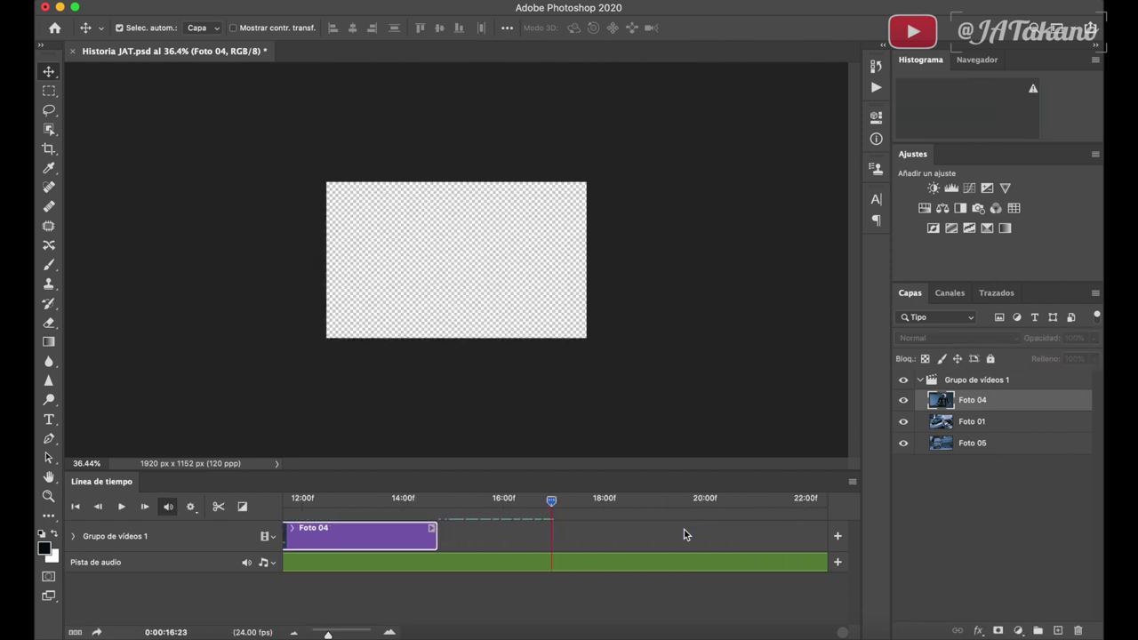
Add Foto 03.png after Foto 04 and preview the transition between them
click(459, 500)
click(839, 537)
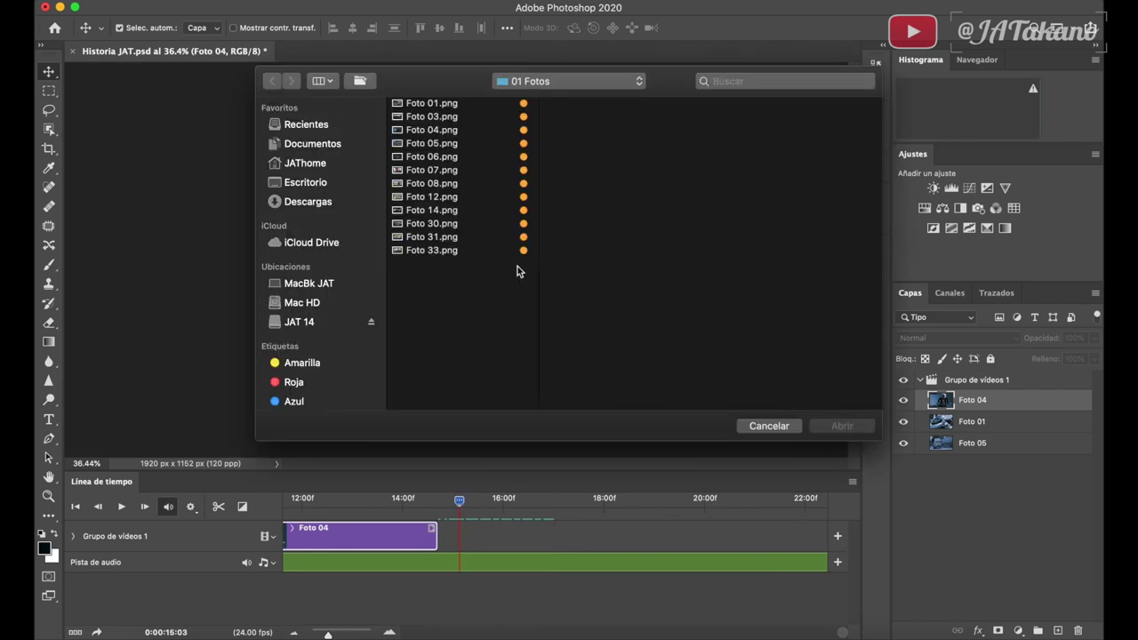
click(444, 132)
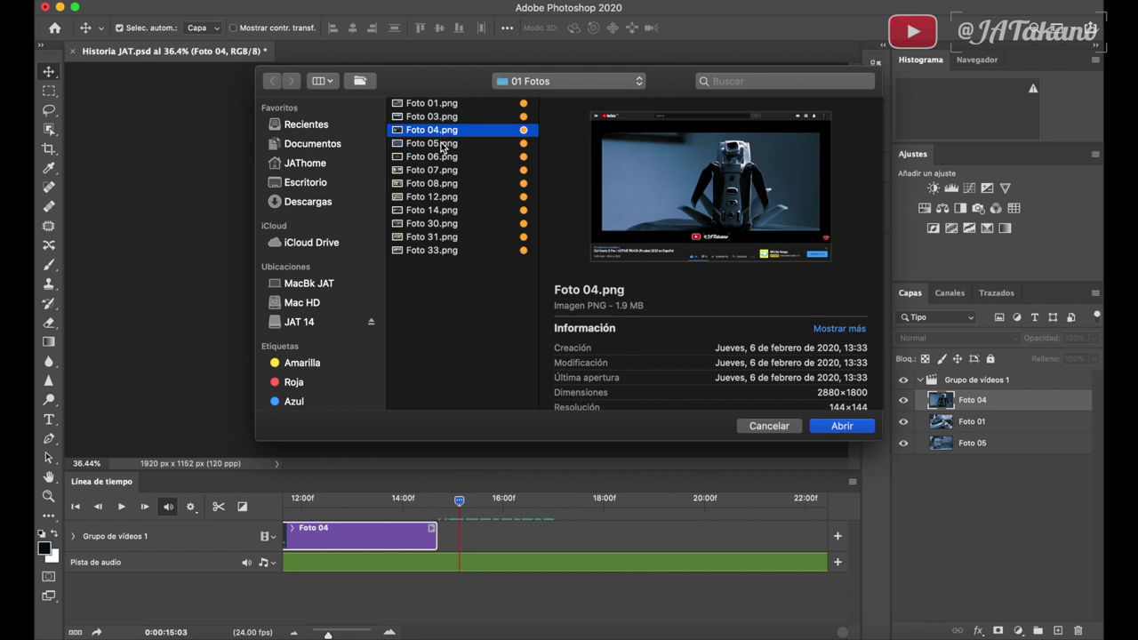
click(442, 145)
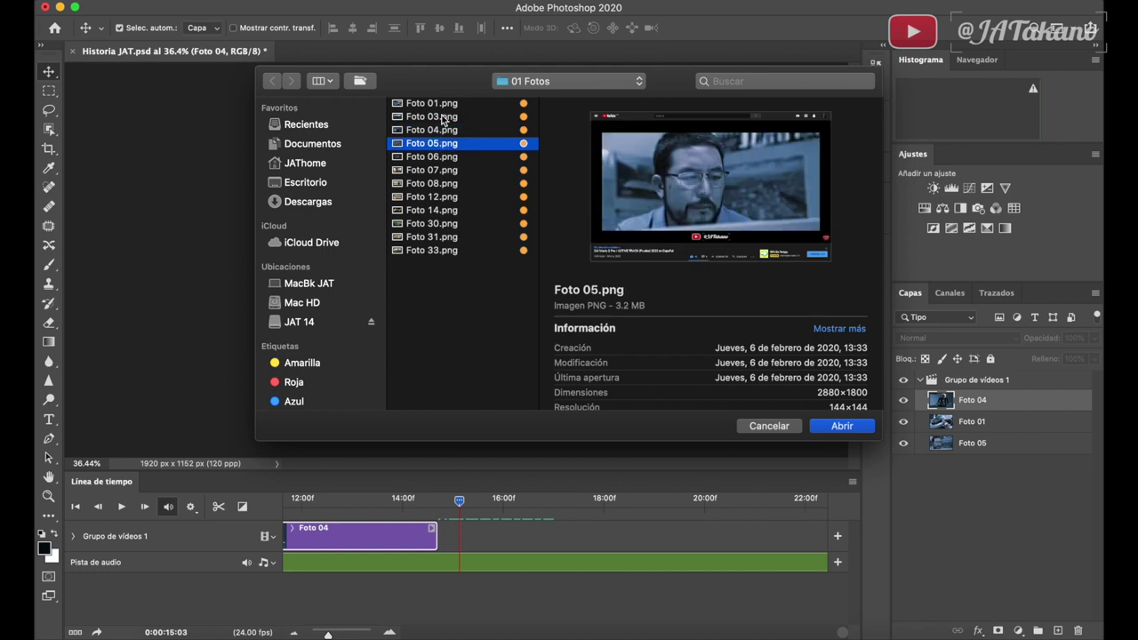
click(444, 119)
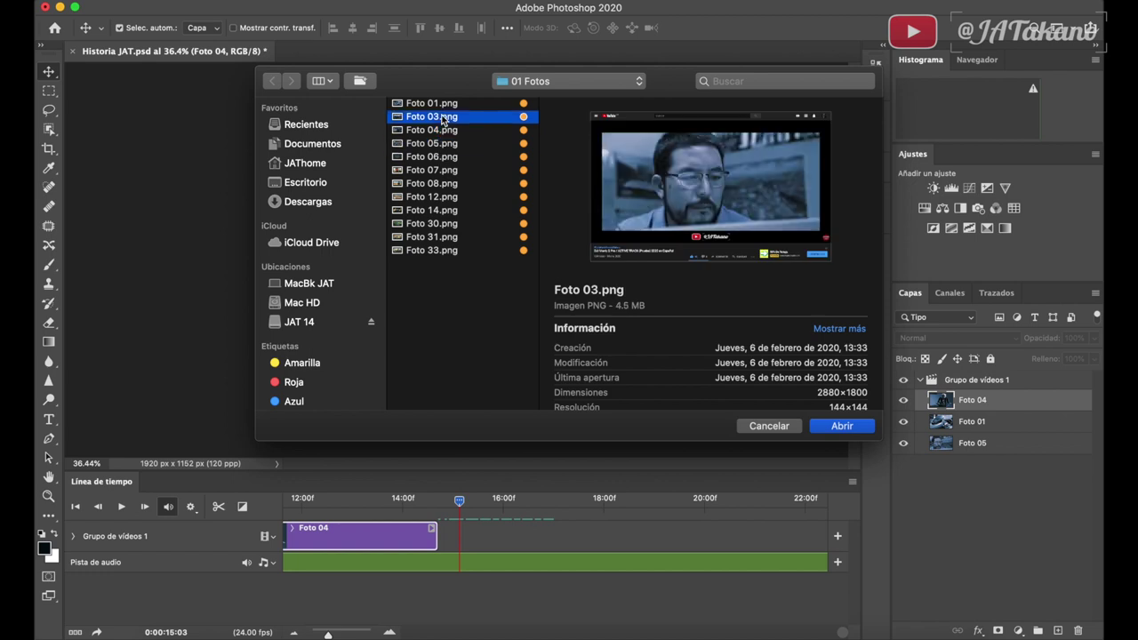
click(825, 427)
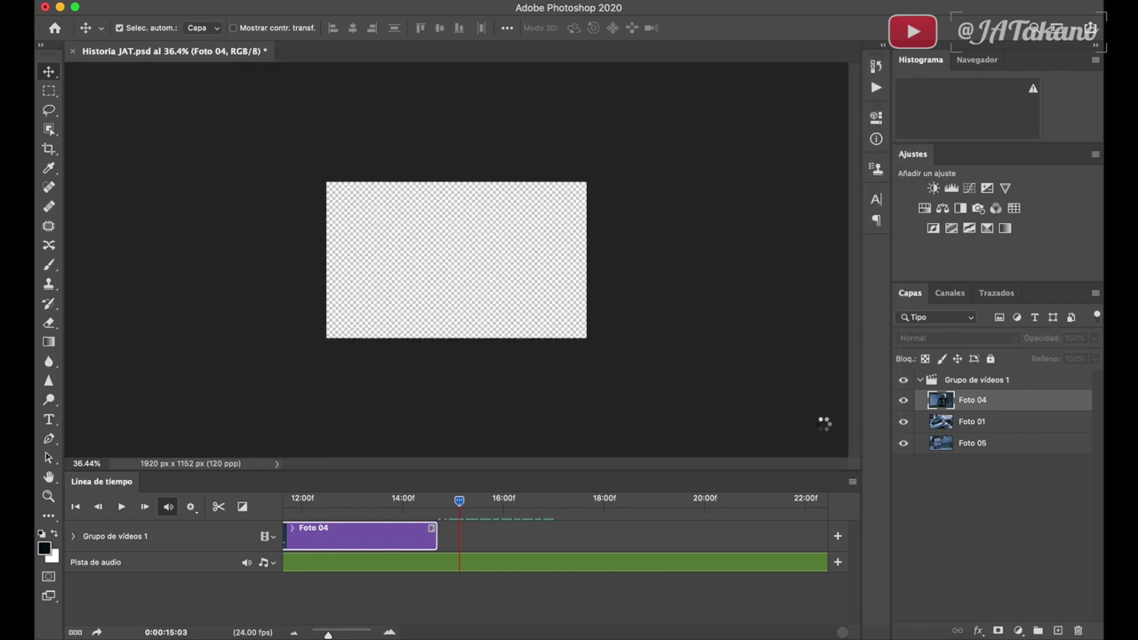
click(419, 503)
key(space)
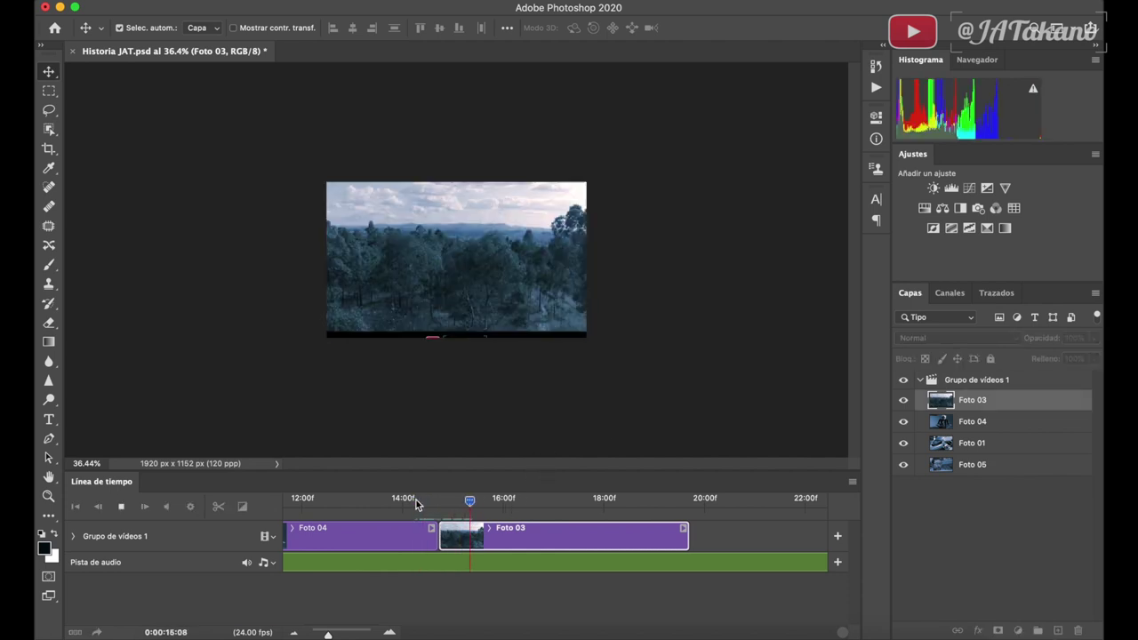
key(space)
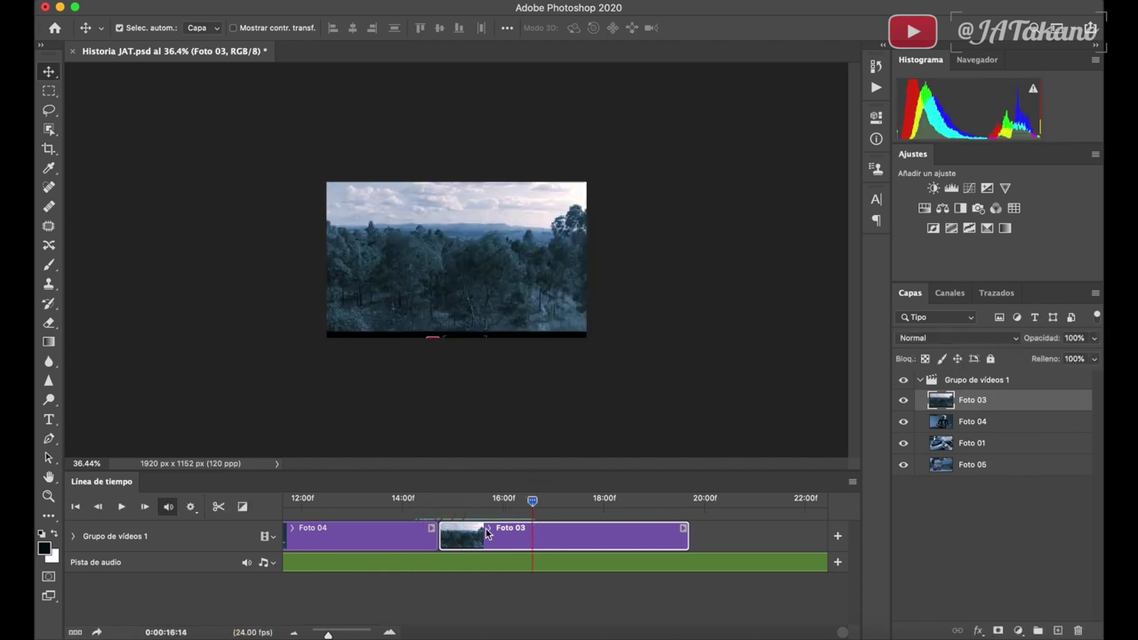
Free-transform Foto 03 at 100%, moving it down and right, then fine-nudging with arrow keys
key(ctrl+t)
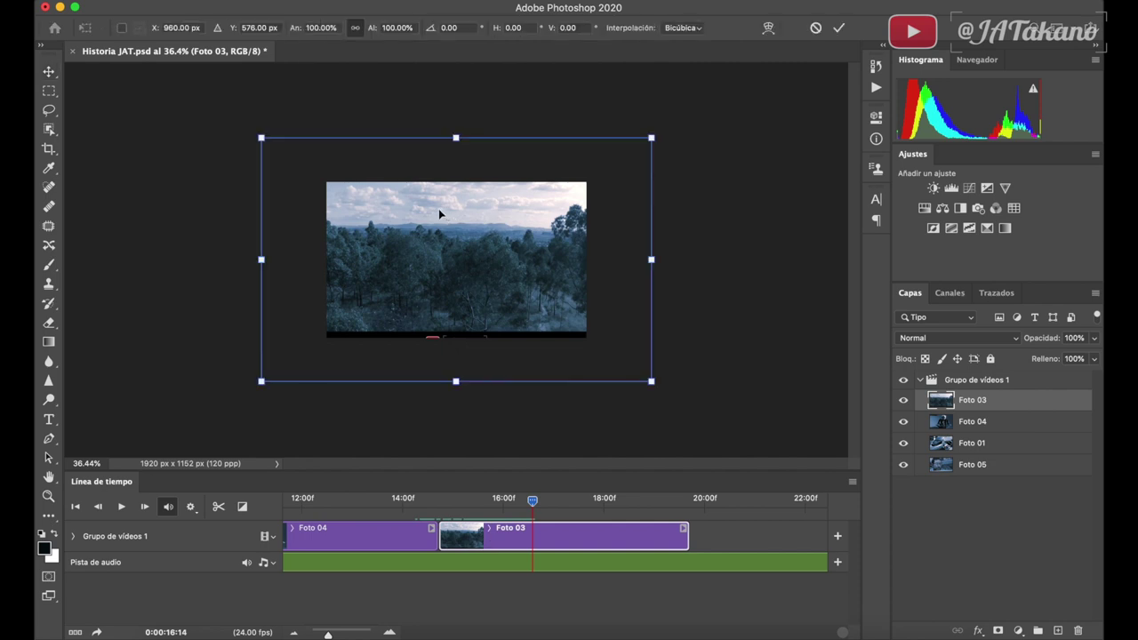
drag(457, 243, 500, 261)
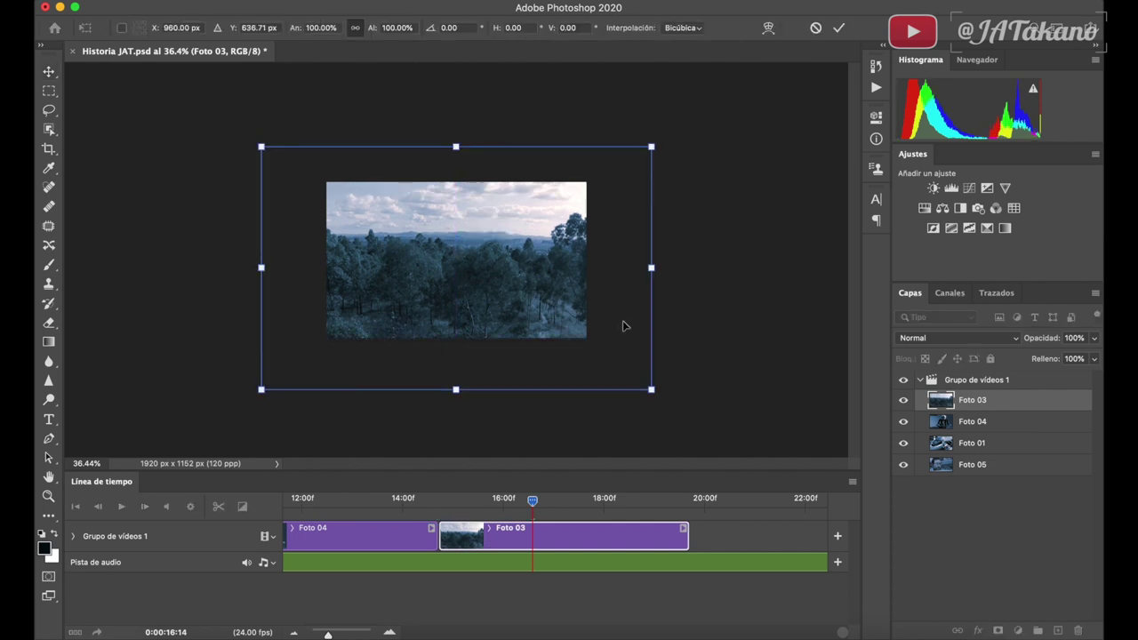
mouse_move(511, 300)
mouse_down()
mouse_move(539, 303)
mouse_move(475, 297)
mouse_move(499, 301)
mouse_up()
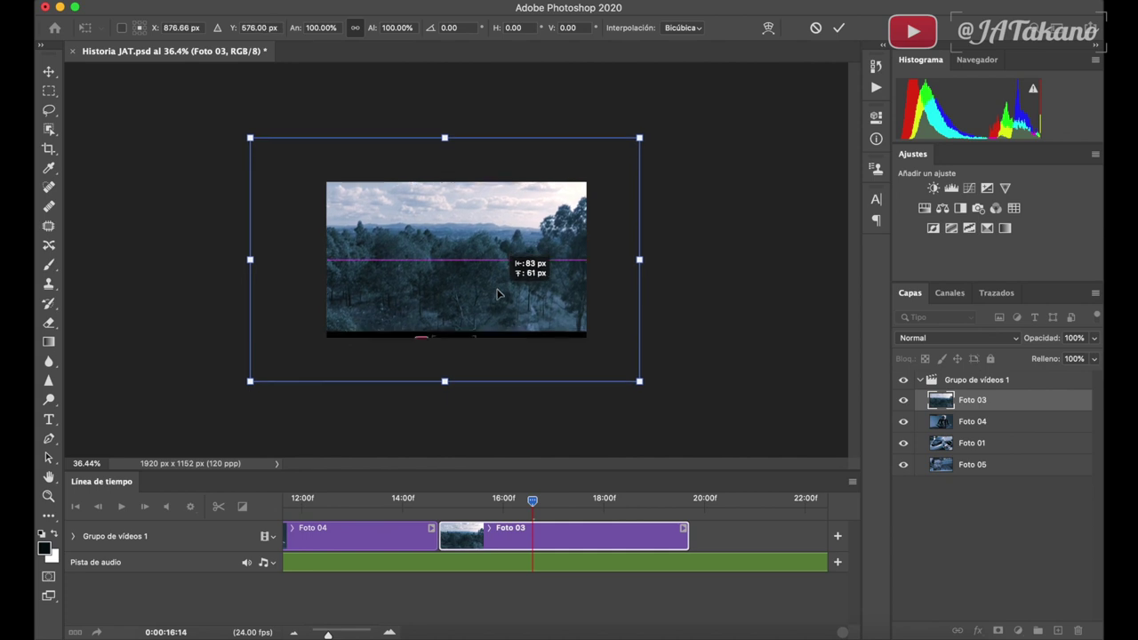
drag(499, 301, 500, 299)
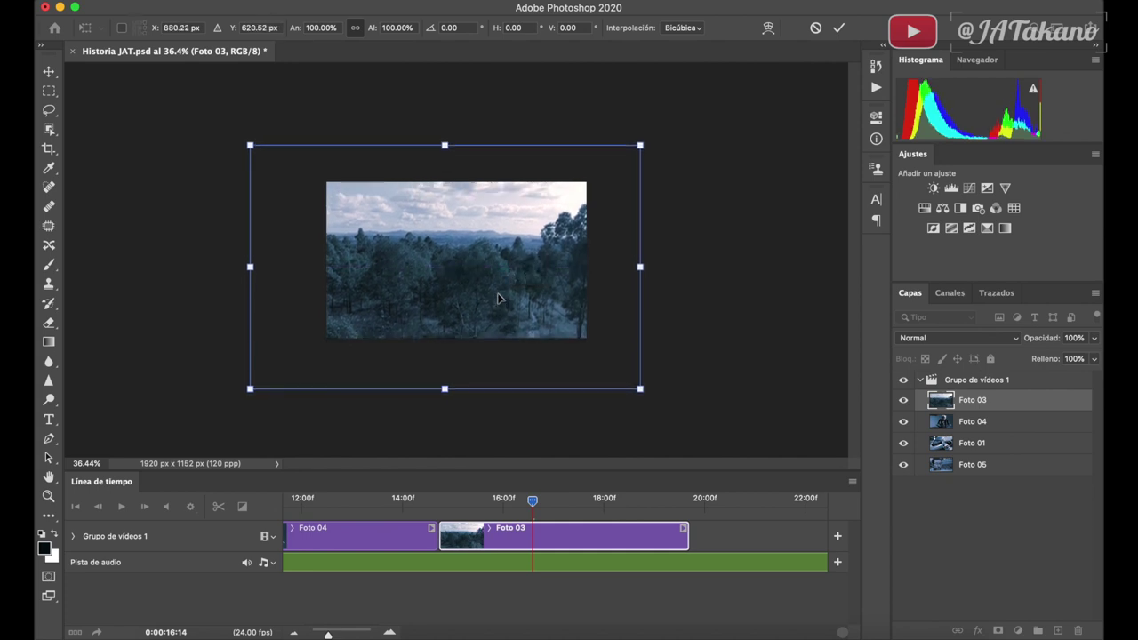
key(Up)
key(Up)
key(Up)
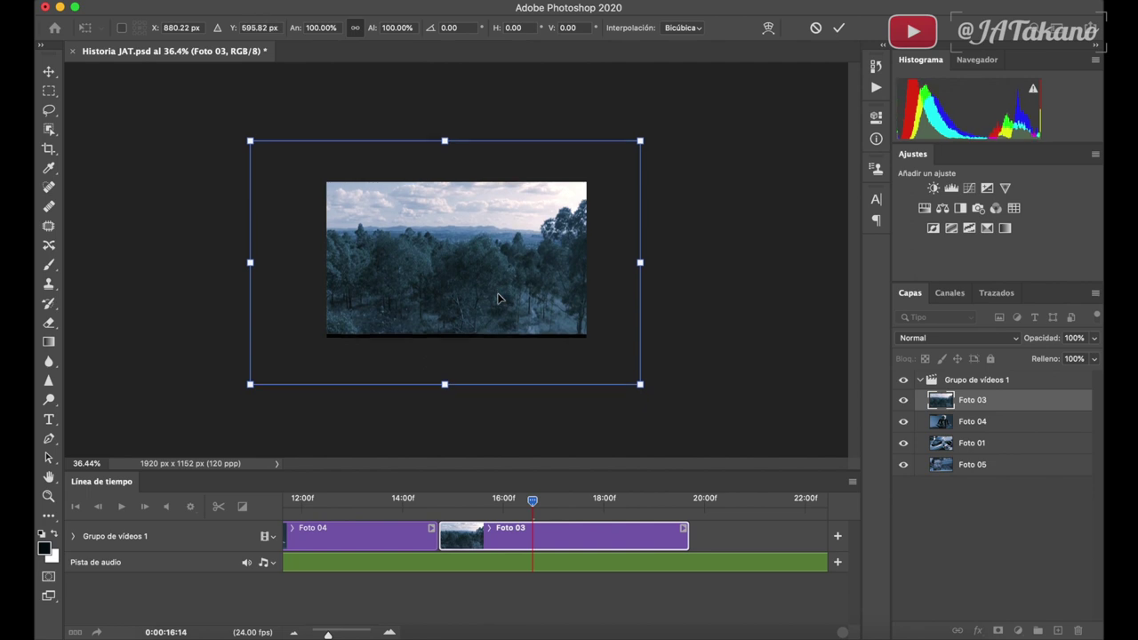
key(Down)
key(Down)
key(Down)
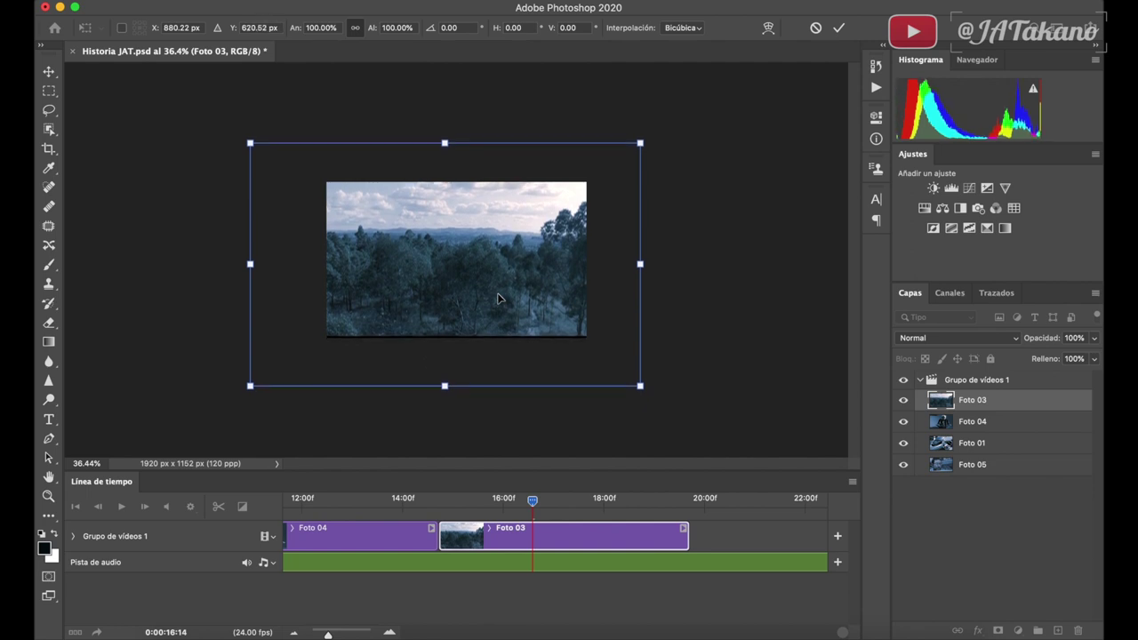
key(Down)
key(Down)
key(Down)
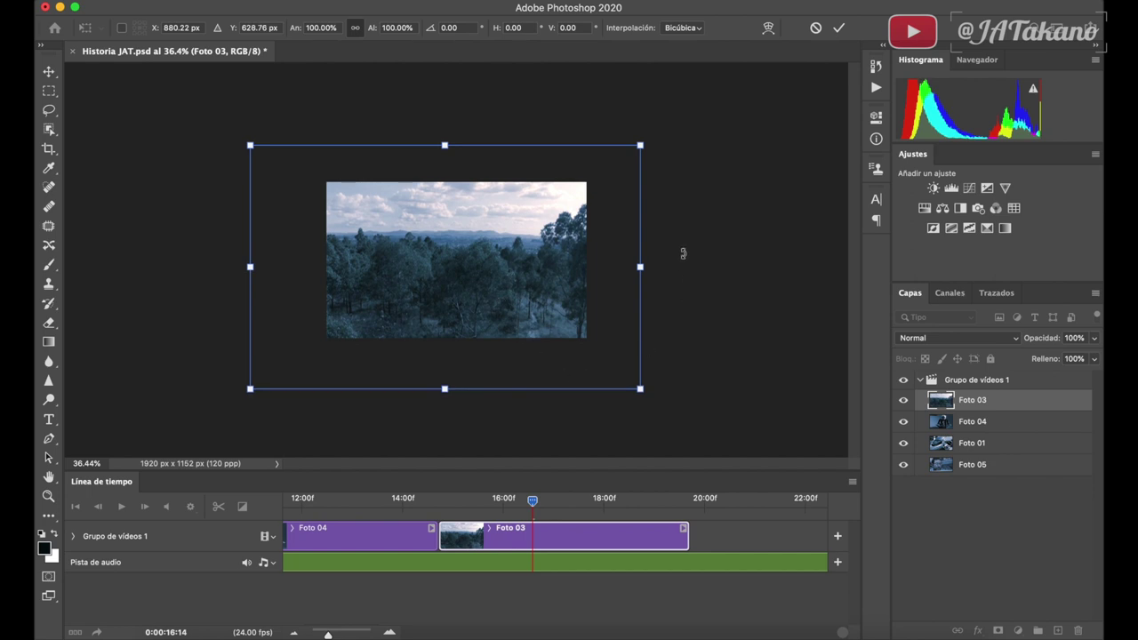
Commit Foto 03's position, zoom the timeline out, and play the slideshow from the start
key(Return)
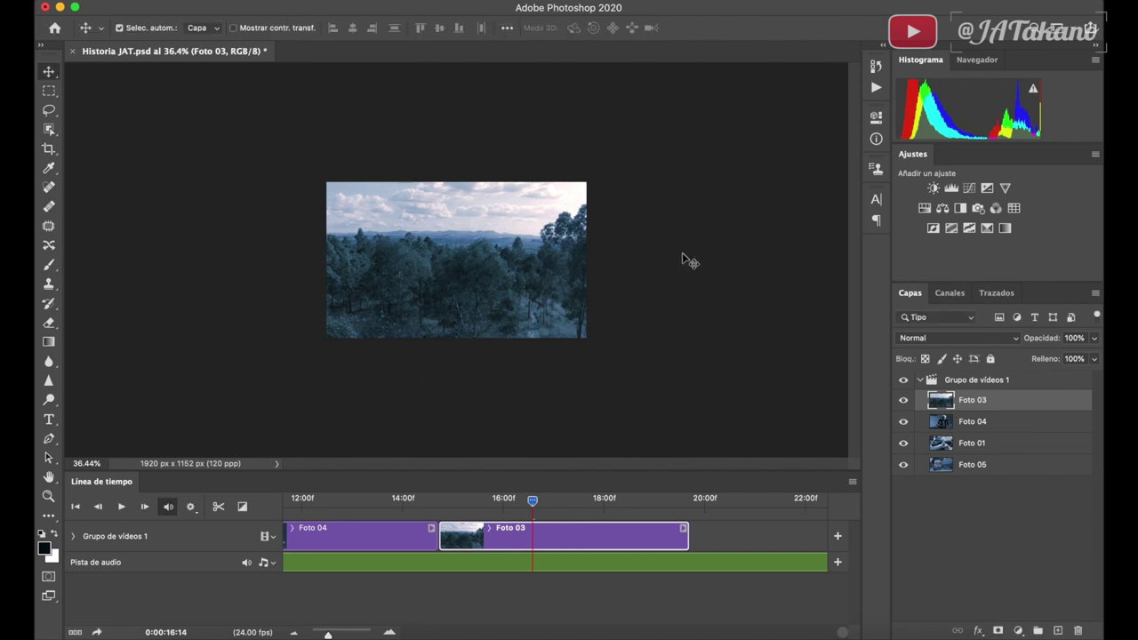
scroll(433, 397, up, 5)
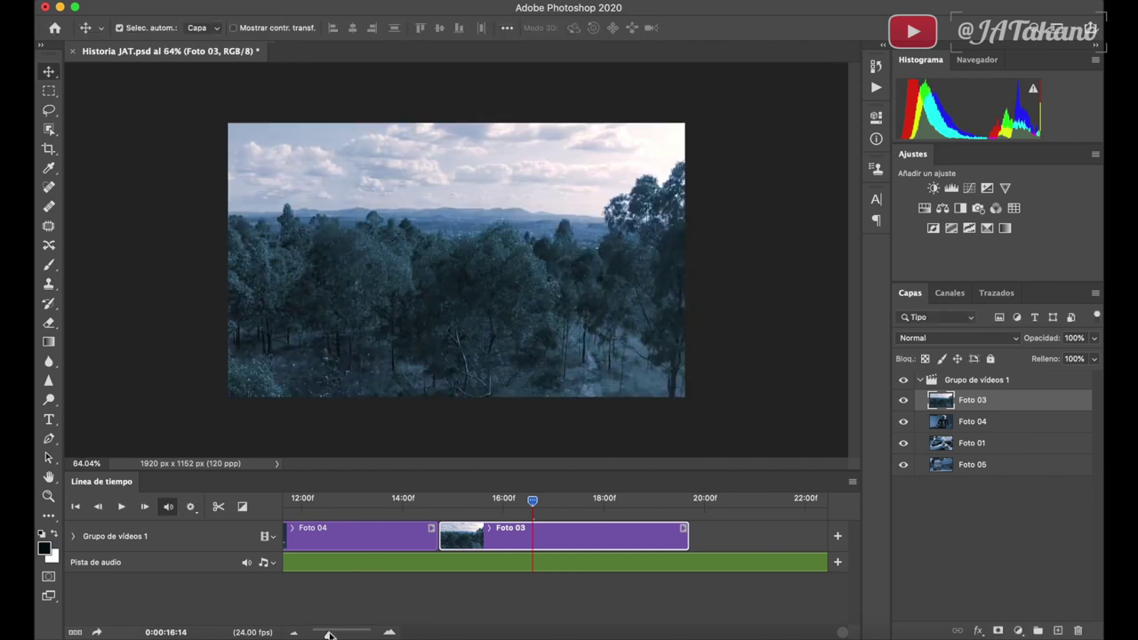
drag(329, 635, 322, 635)
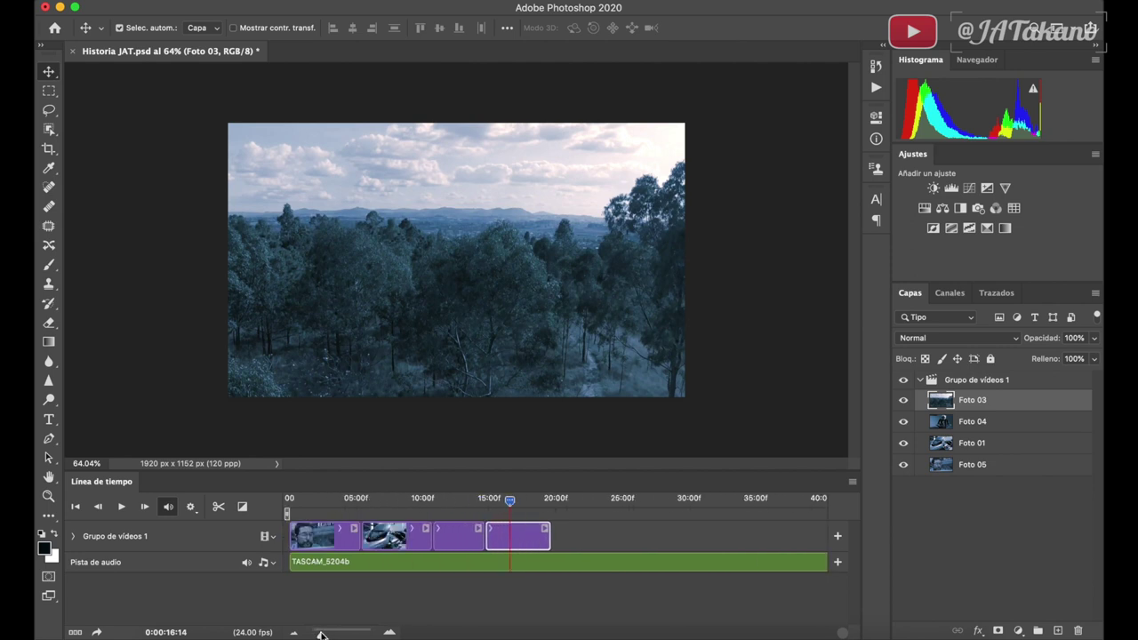
click(290, 504)
key(space)
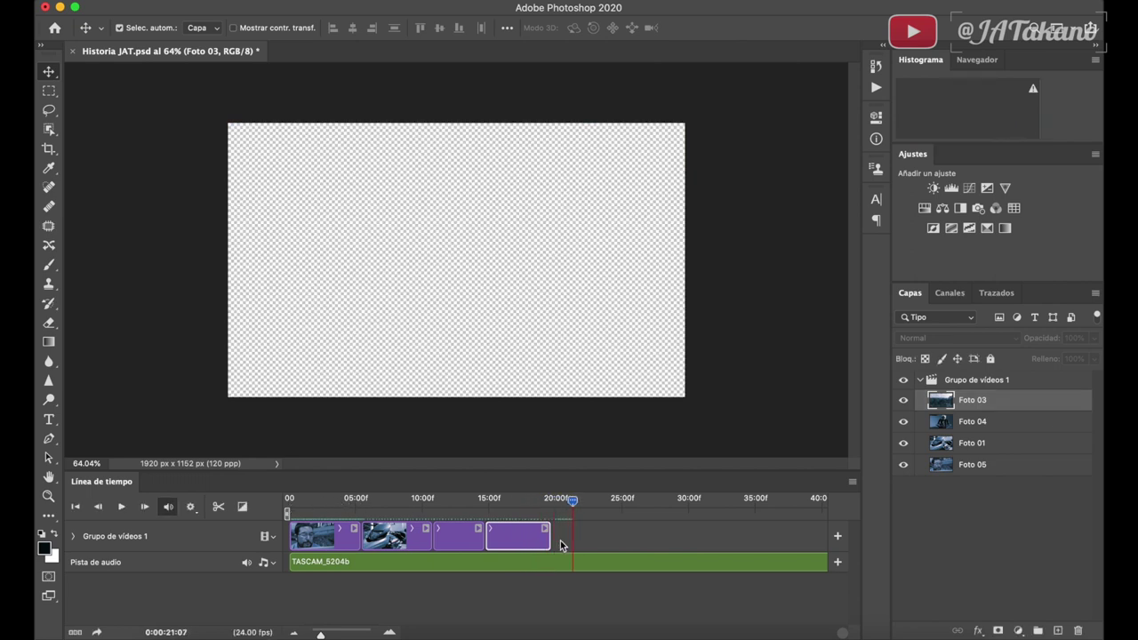
Extend the final Foto 03 clip to about 21 seconds and replay the slideshow ending
drag(549, 536, 572, 536)
click(555, 498)
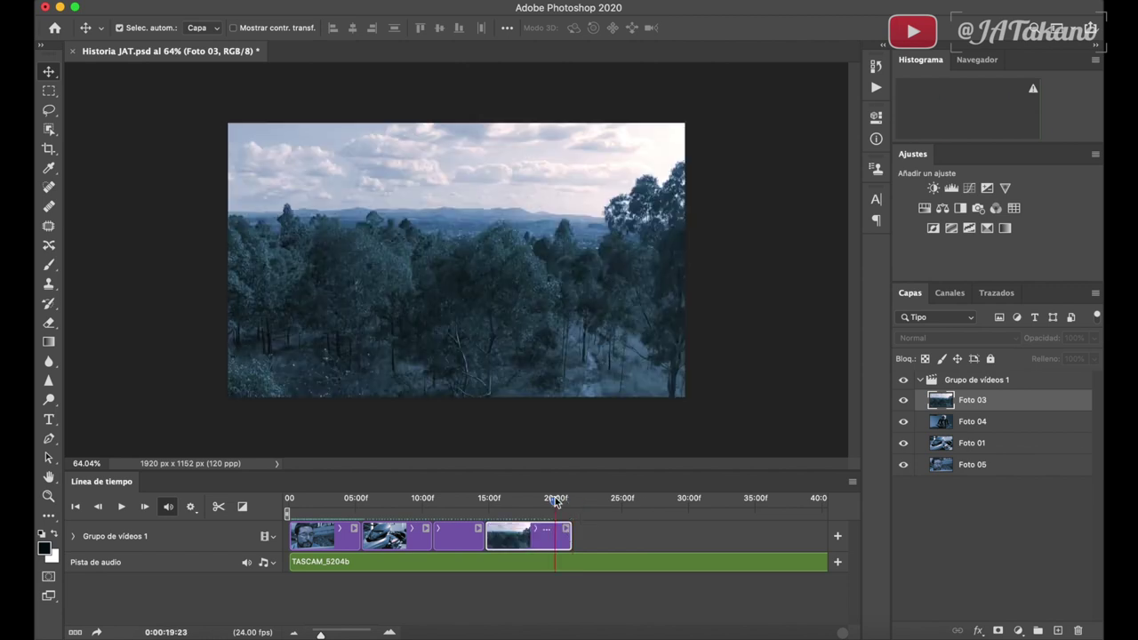
key(space)
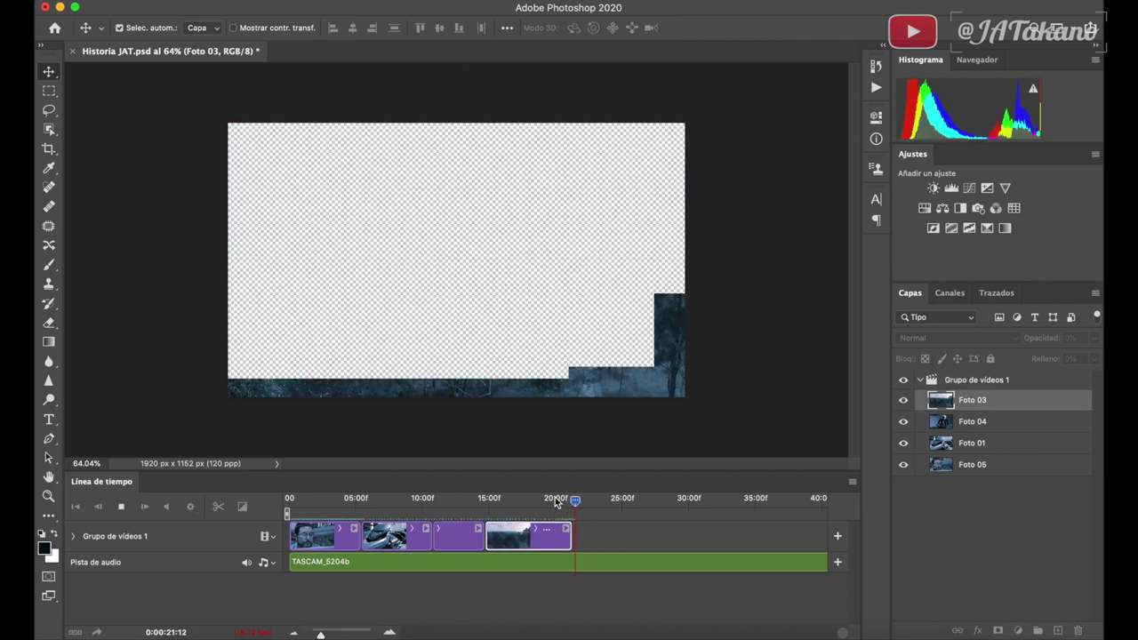
key(space)
scroll(555, 501, right, 5)
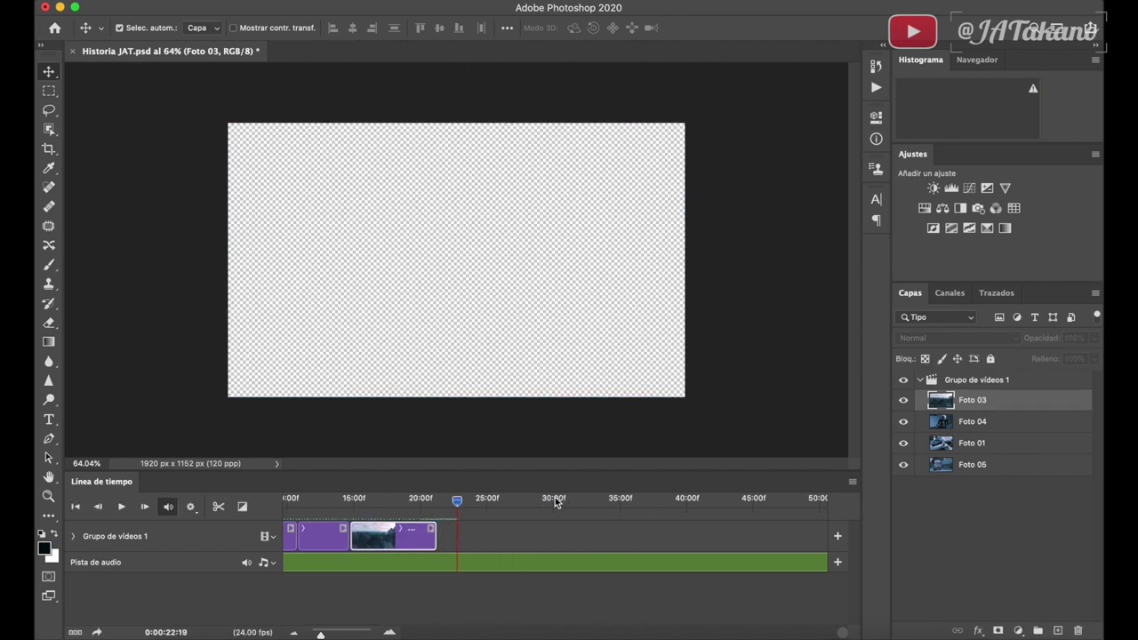
click(365, 500)
key(space)
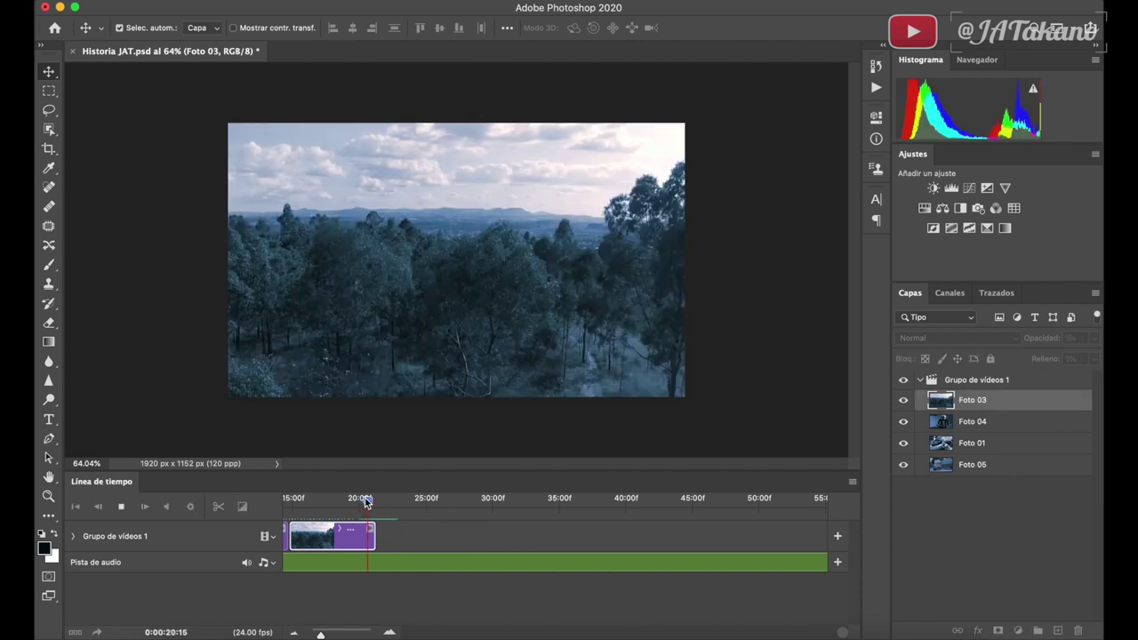
key(space)
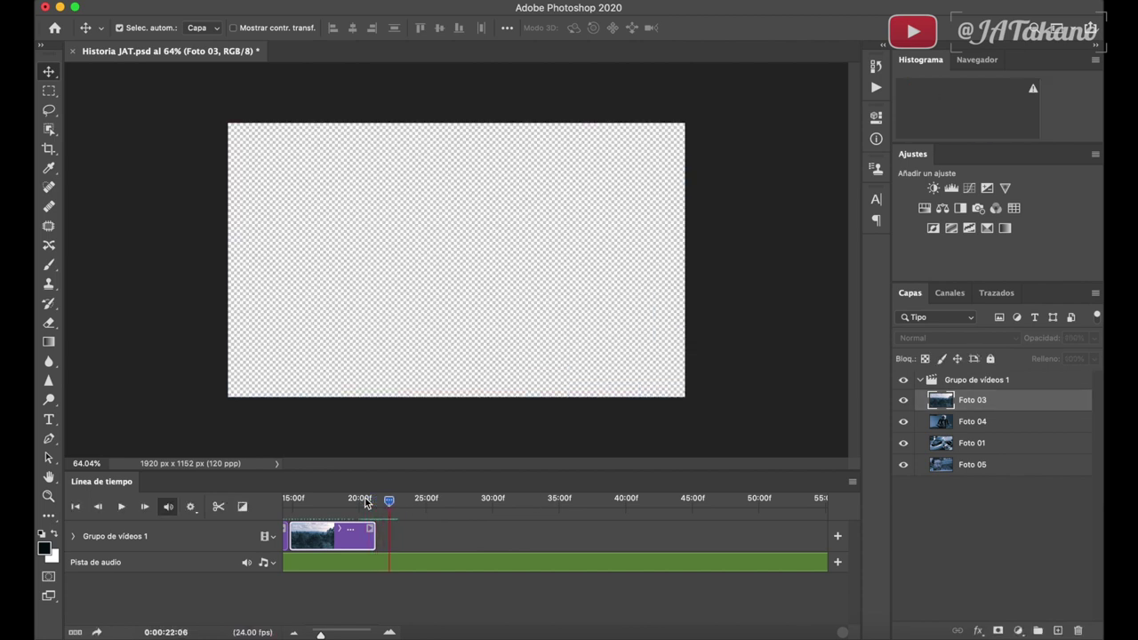
click(355, 499)
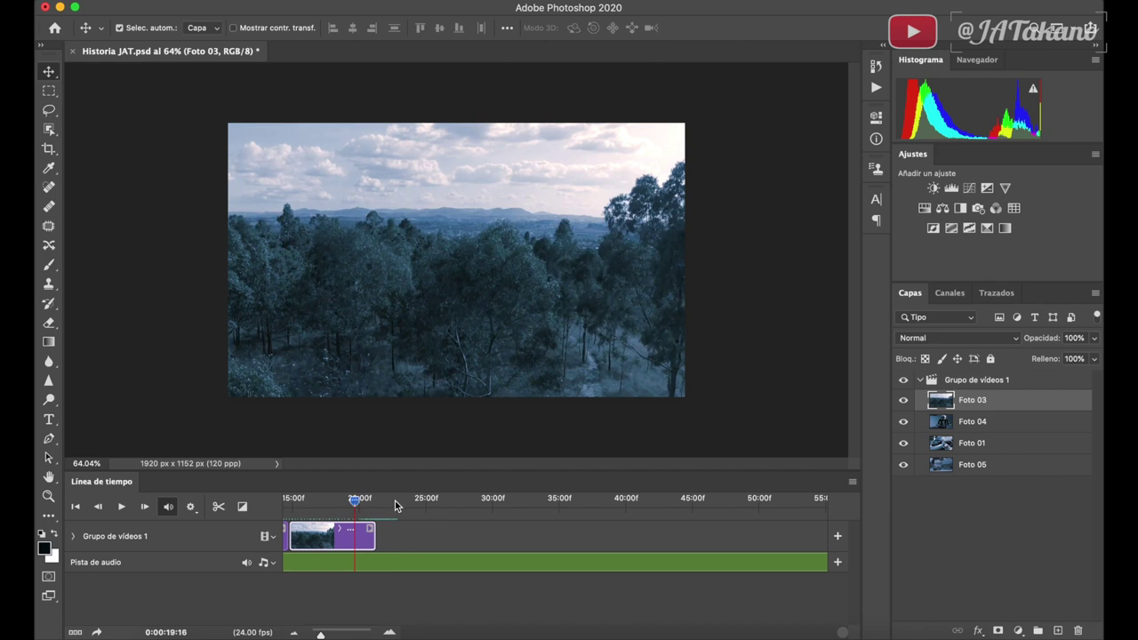
key(space)
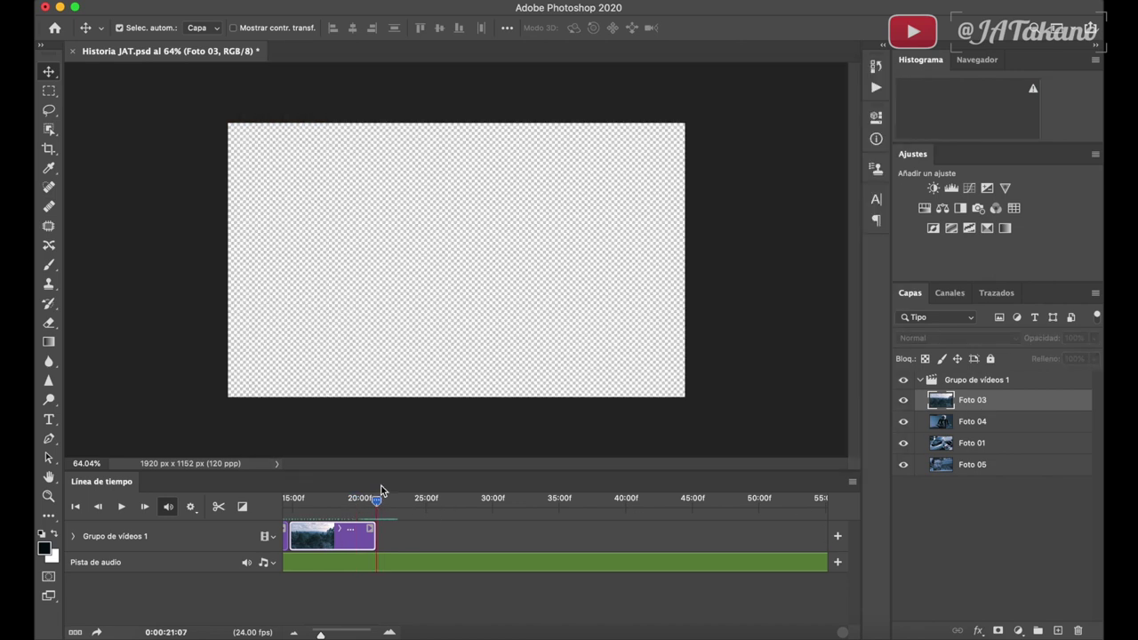
Append Foto 06, Foto 08 and Foto 33 as new clips, then start playback
click(838, 536)
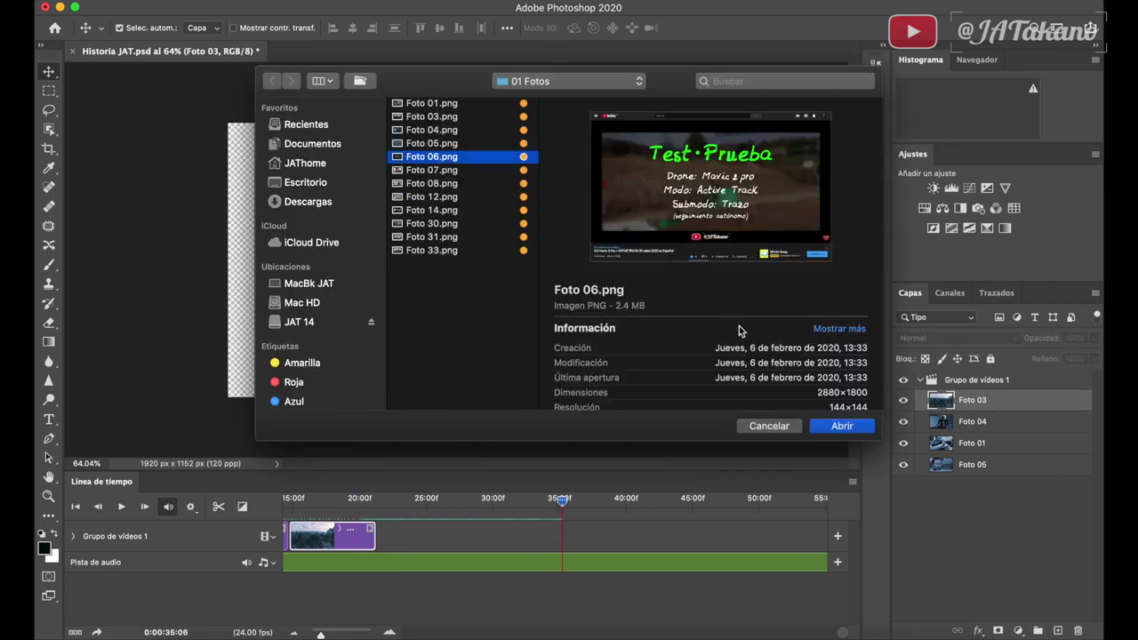
key(Return)
click(840, 538)
key(Return)
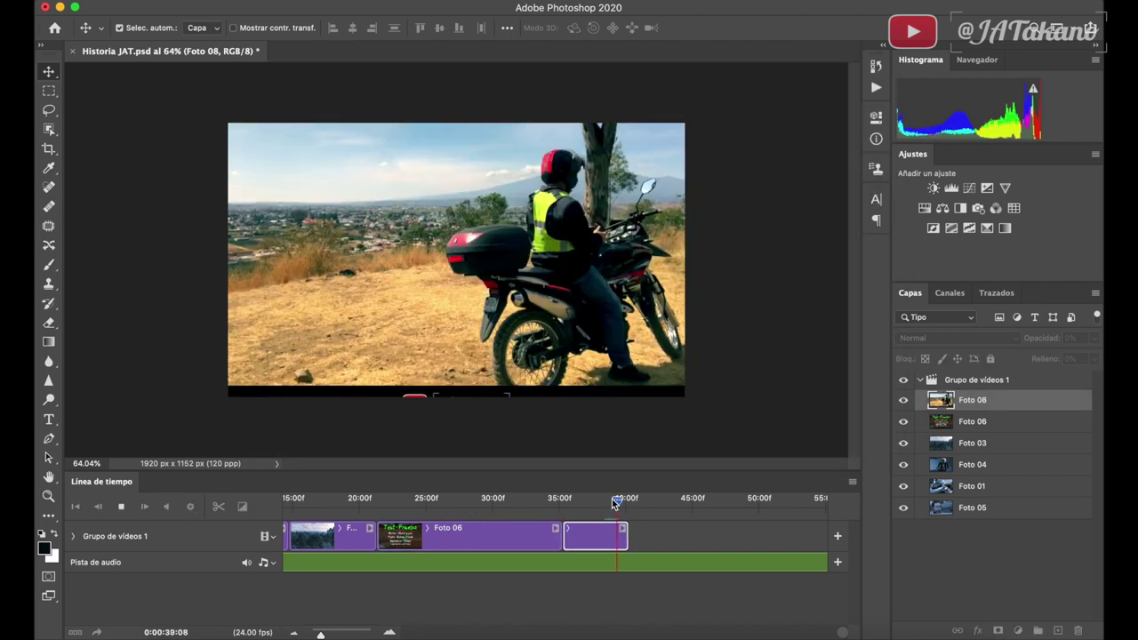
click(628, 499)
click(838, 537)
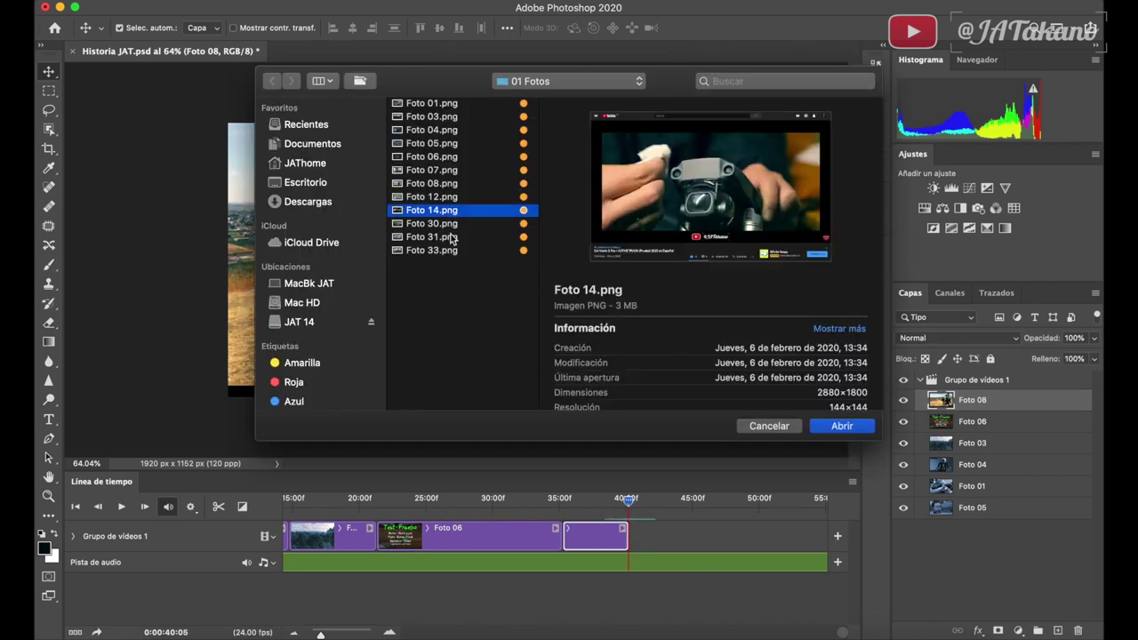
key(Return)
key(space)
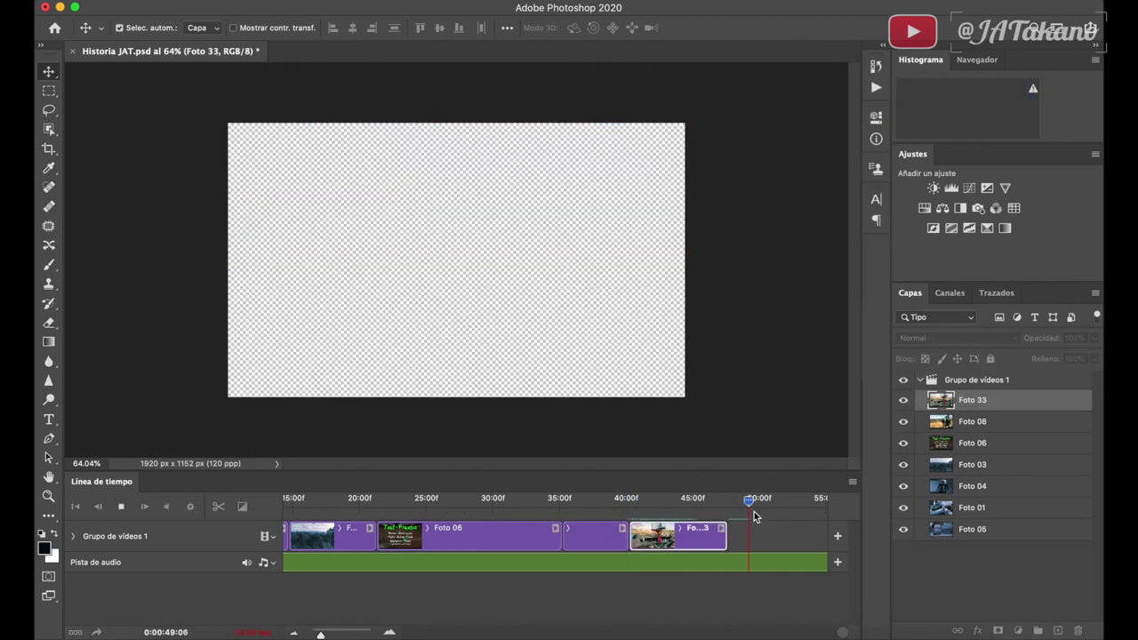
Append Foto 14, Foto 12 and Foto 31 as further clips and play past the end
click(838, 536)
double_click(434, 210)
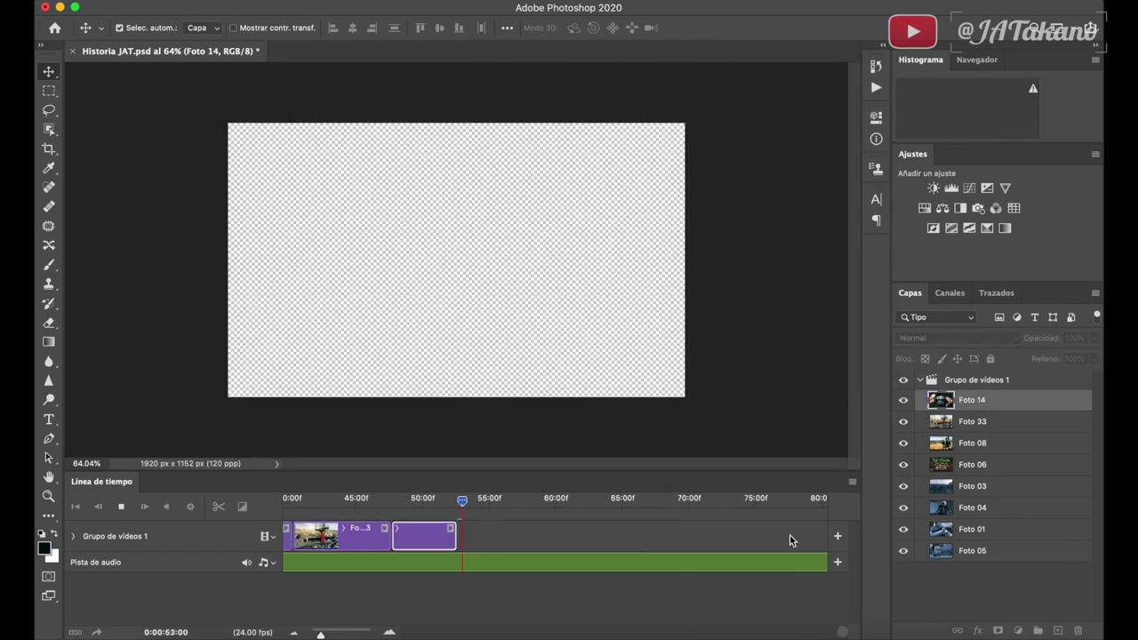
click(838, 536)
click(463, 183)
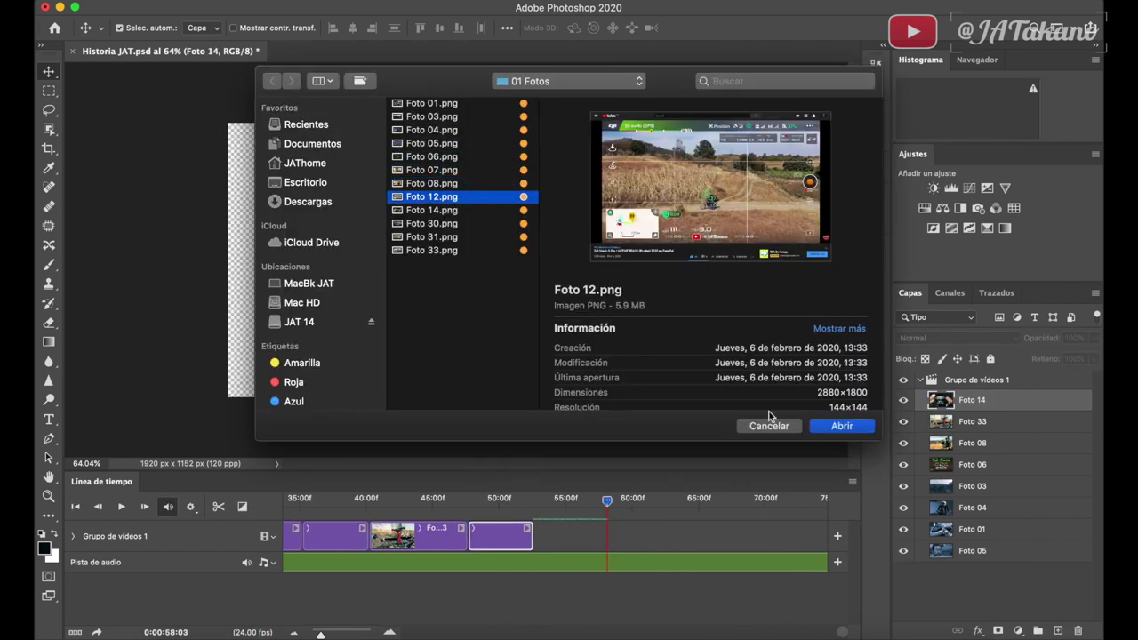
click(842, 426)
click(838, 537)
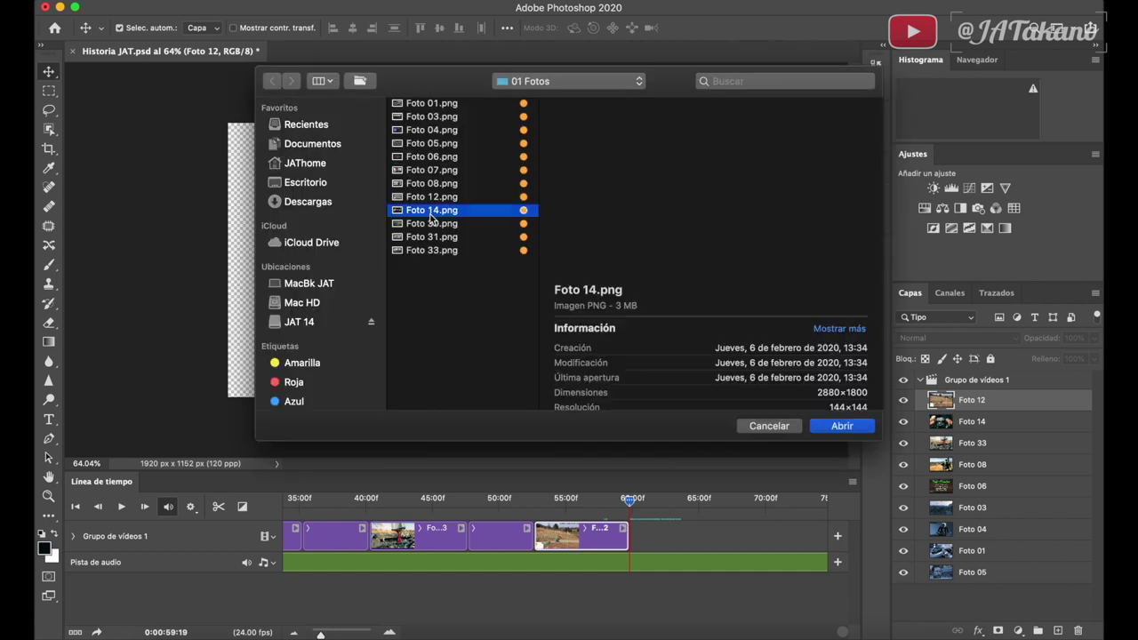
click(434, 233)
click(838, 427)
key(space)
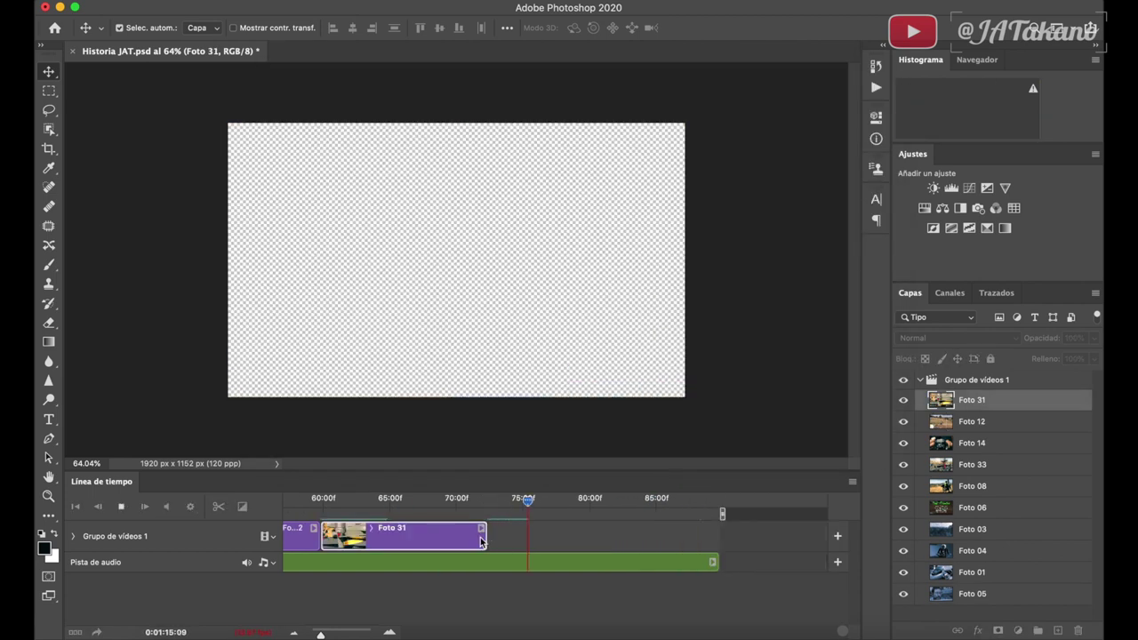
Append Foto 30 with an adjusted clip length, followed by Foto 07
click(837, 536)
key(Return)
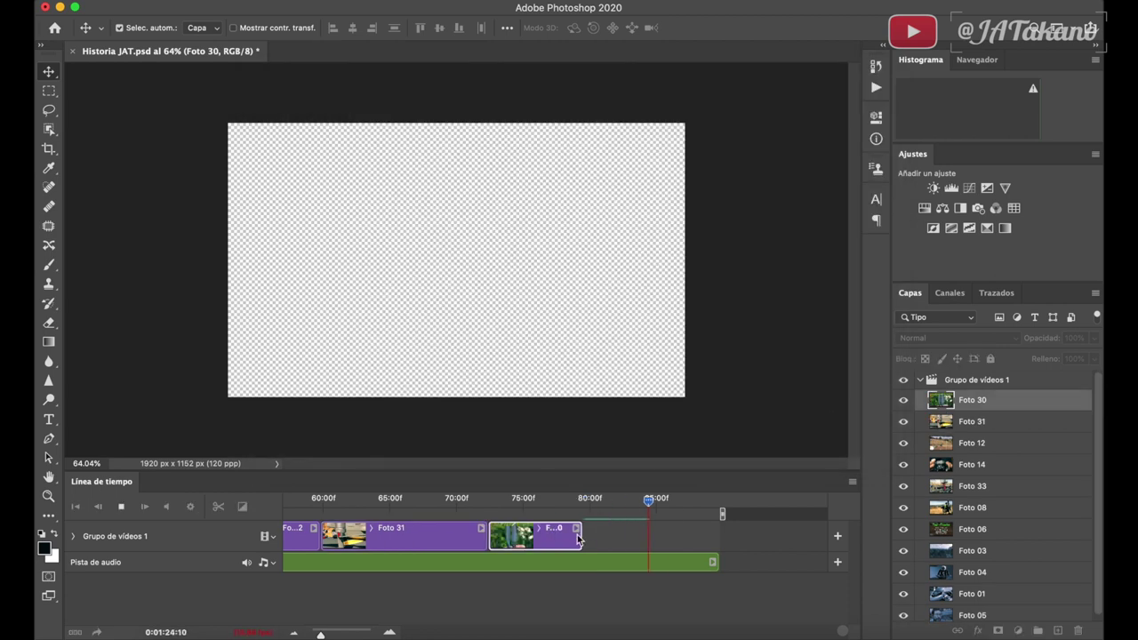
drag(579, 536, 691, 536)
click(838, 536)
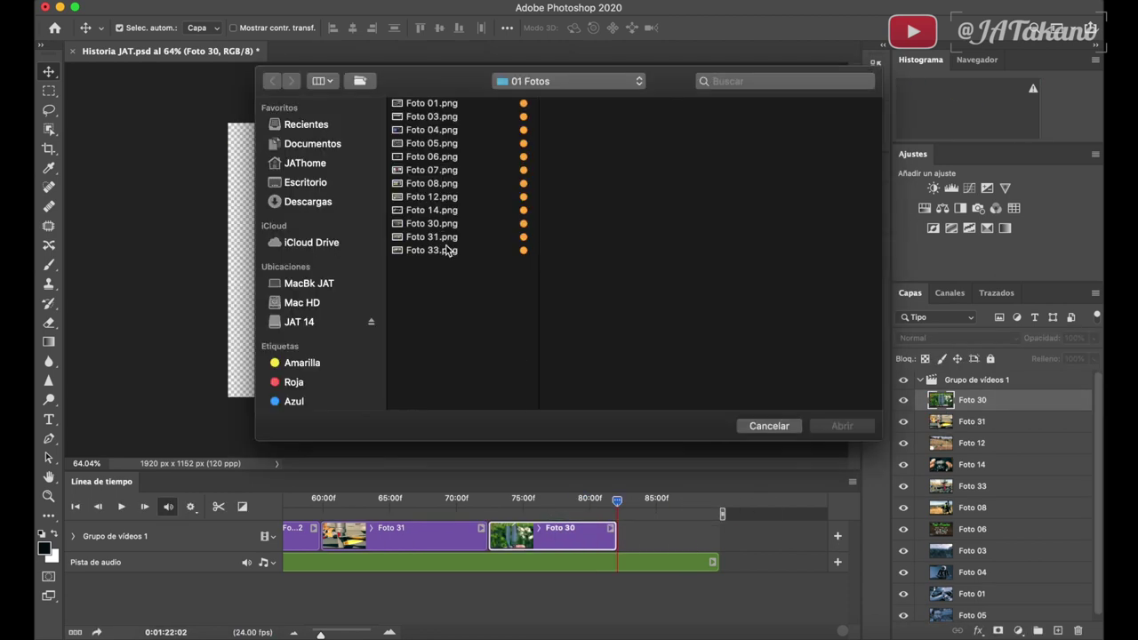
click(419, 168)
key(Return)
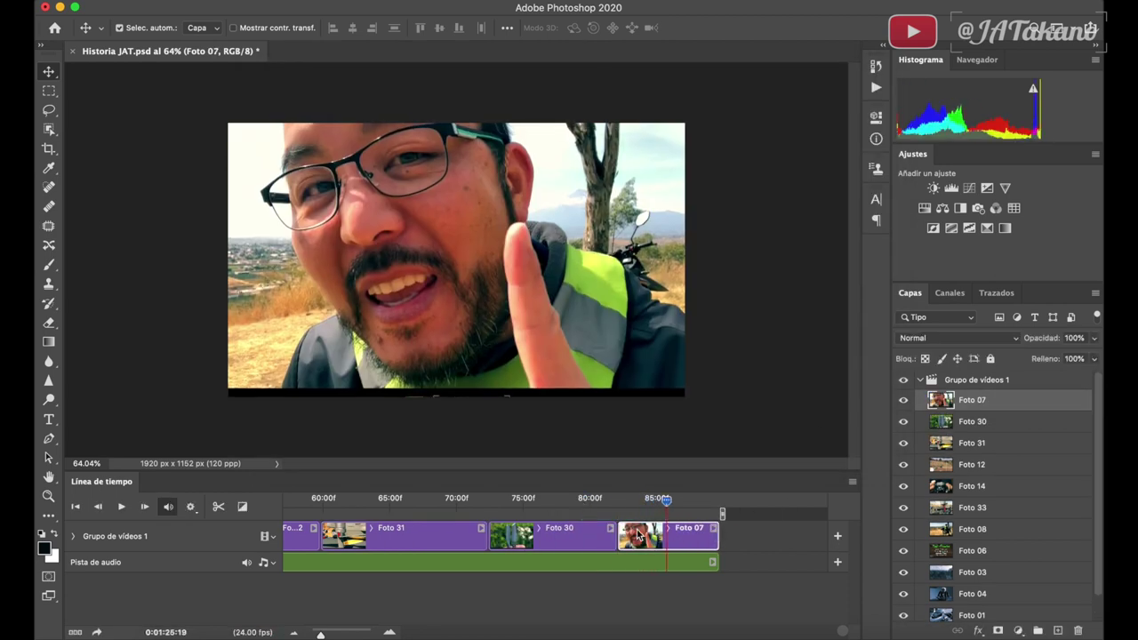
Scale Foto 12 down and lower it so it fits within the frame
drag(666, 499, 443, 500)
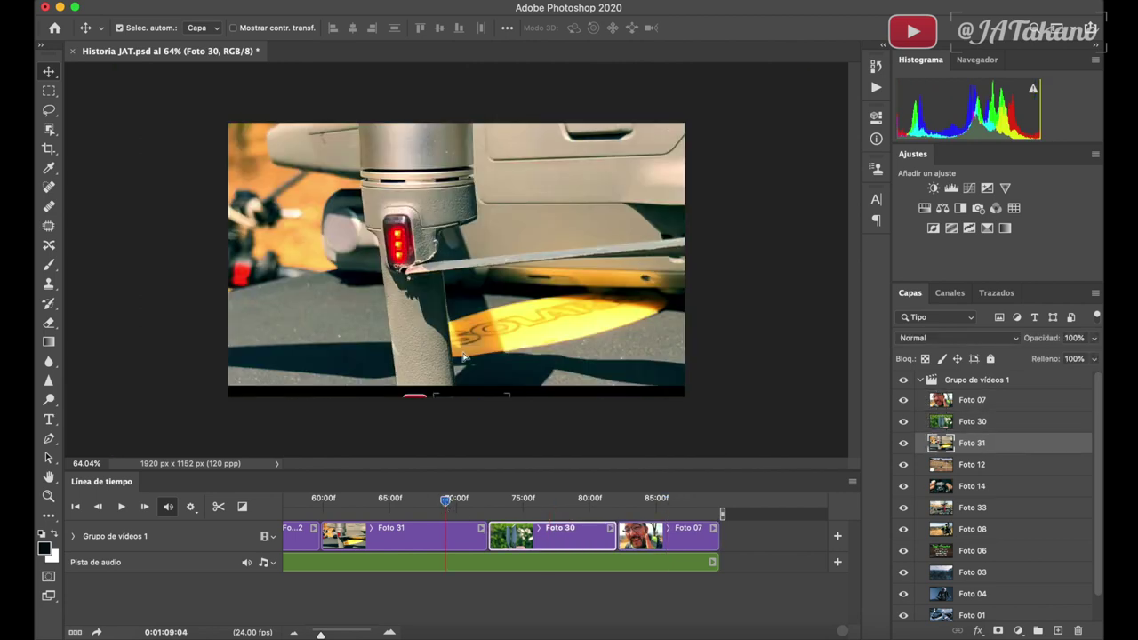
drag(461, 335, 461, 389)
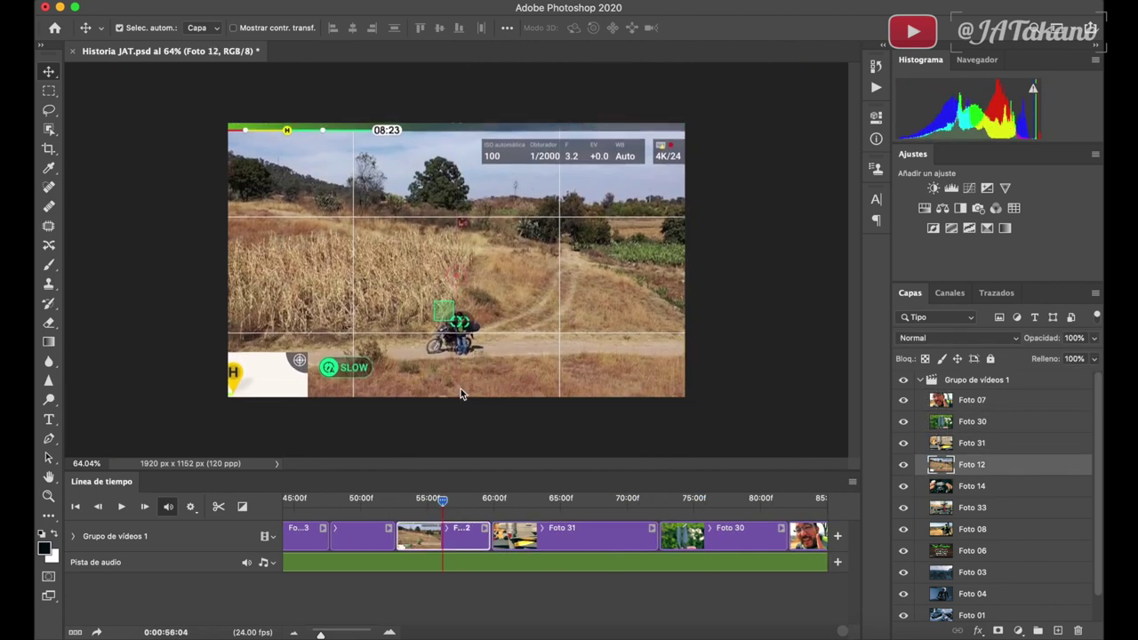
key(ctrl+t)
drag(679, 419, 649, 394)
drag(585, 343, 583, 356)
drag(216, 407, 254, 389)
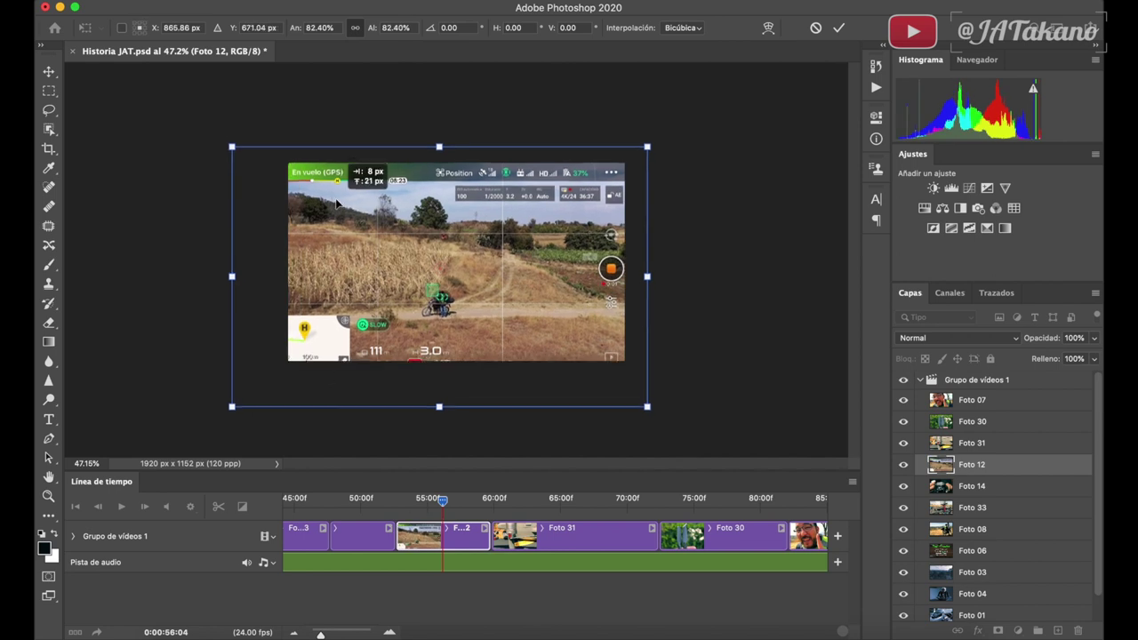
key(Return)
Enlarge Foto 33 to fill the frame, shift it left, and return the playhead near 0:00:03:02
key(alt+bracketleft)
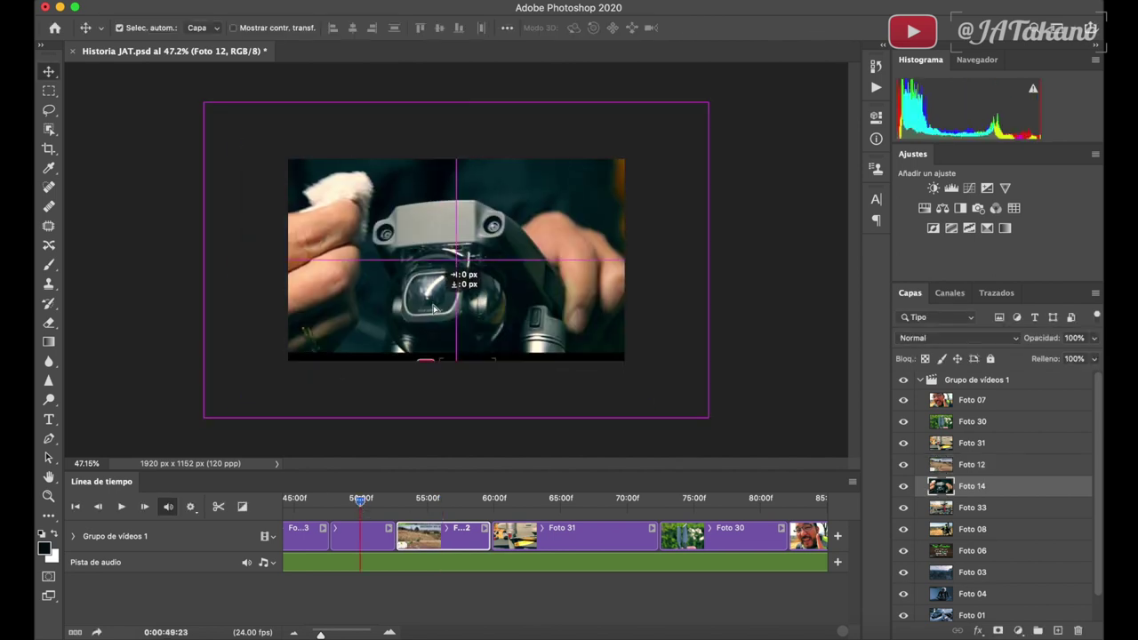
key(alt+bracketleft)
key(ctrl+t)
drag(708, 112, 739, 92)
drag(712, 178, 673, 167)
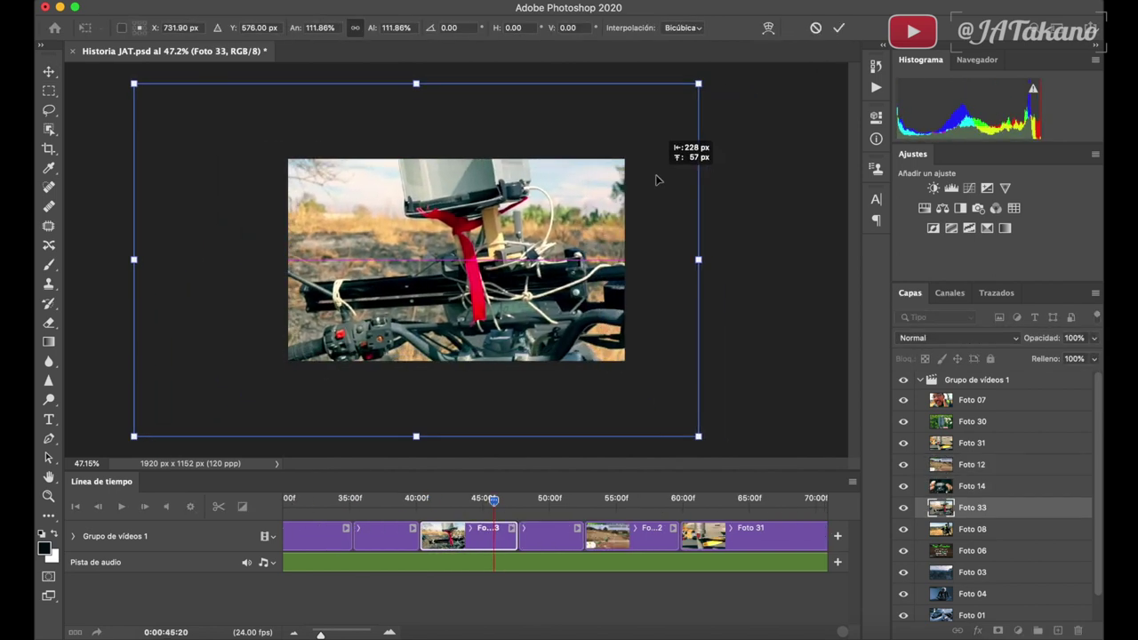
key(Return)
key(alt+bracketleft)
drag(296, 351, 433, 351)
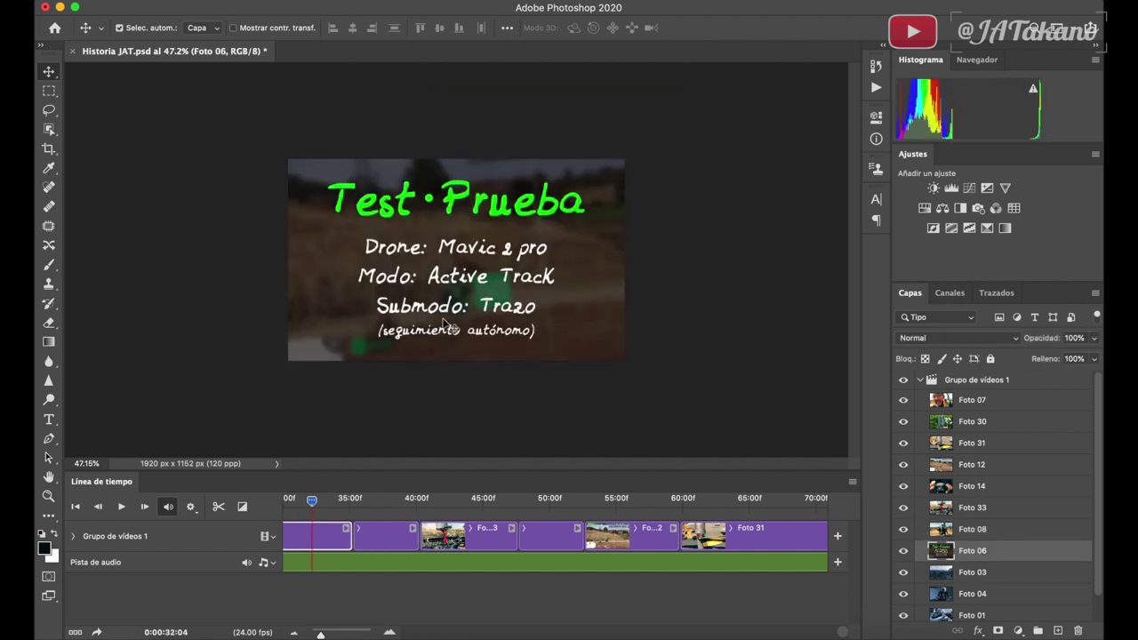
drag(315, 502, 302, 500)
Scrub the timeline forward to preview the slideshow around 17 and 37 seconds
scroll(318, 509, down, 3)
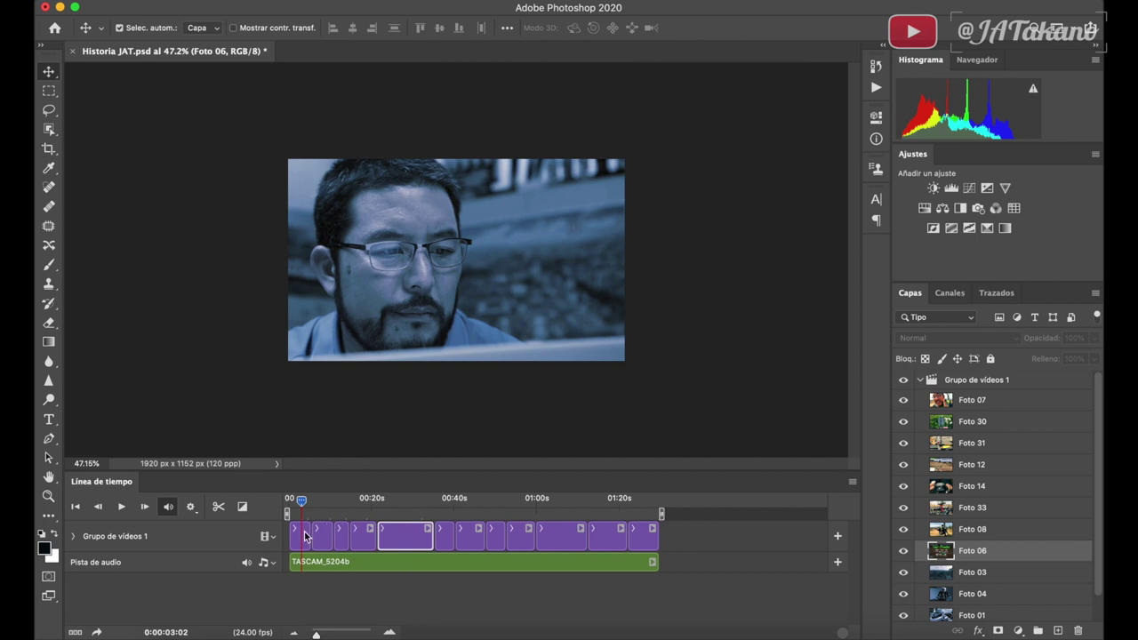
drag(319, 506, 365, 509)
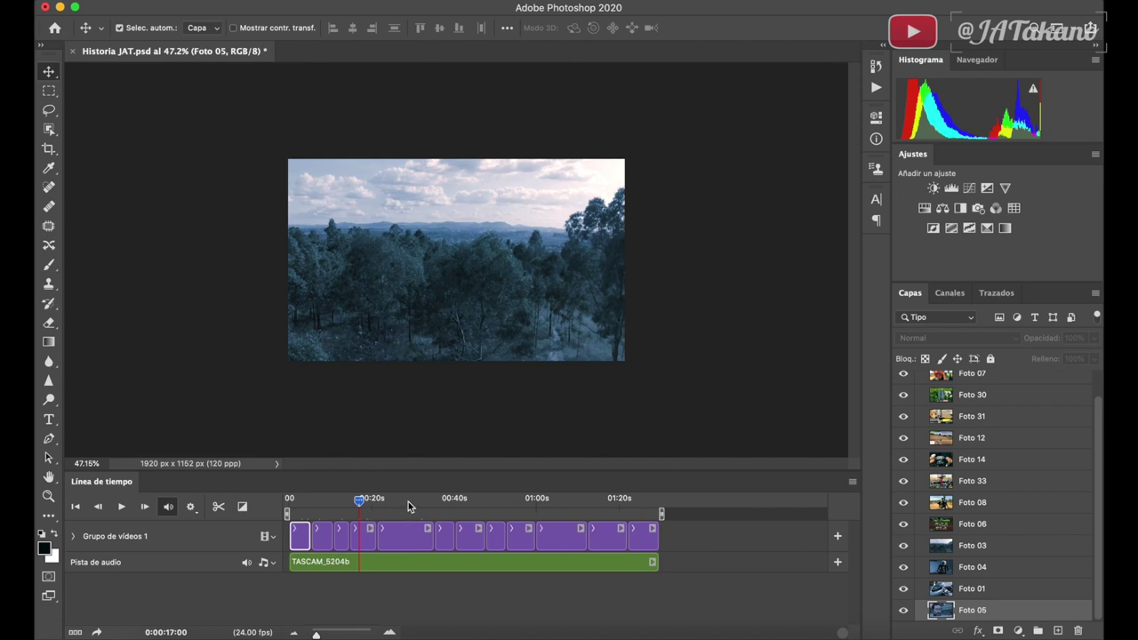
drag(409, 501, 641, 505)
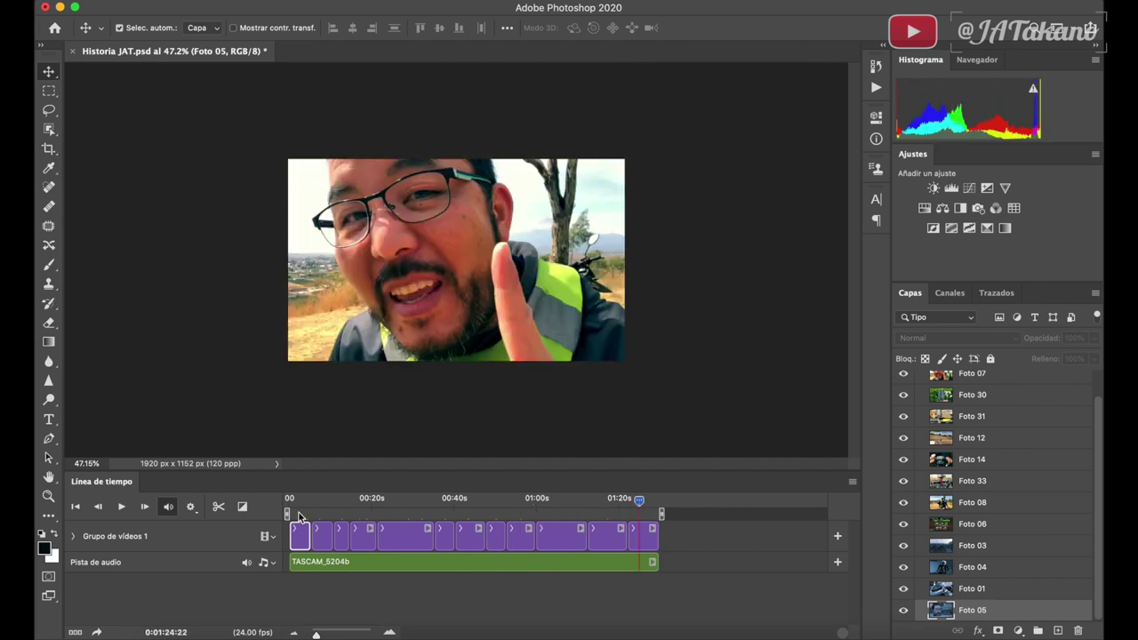
Play the slideshow with voice-over from 0, stopping at about 0:00:16:22
drag(299, 513, 279, 502)
key(space)
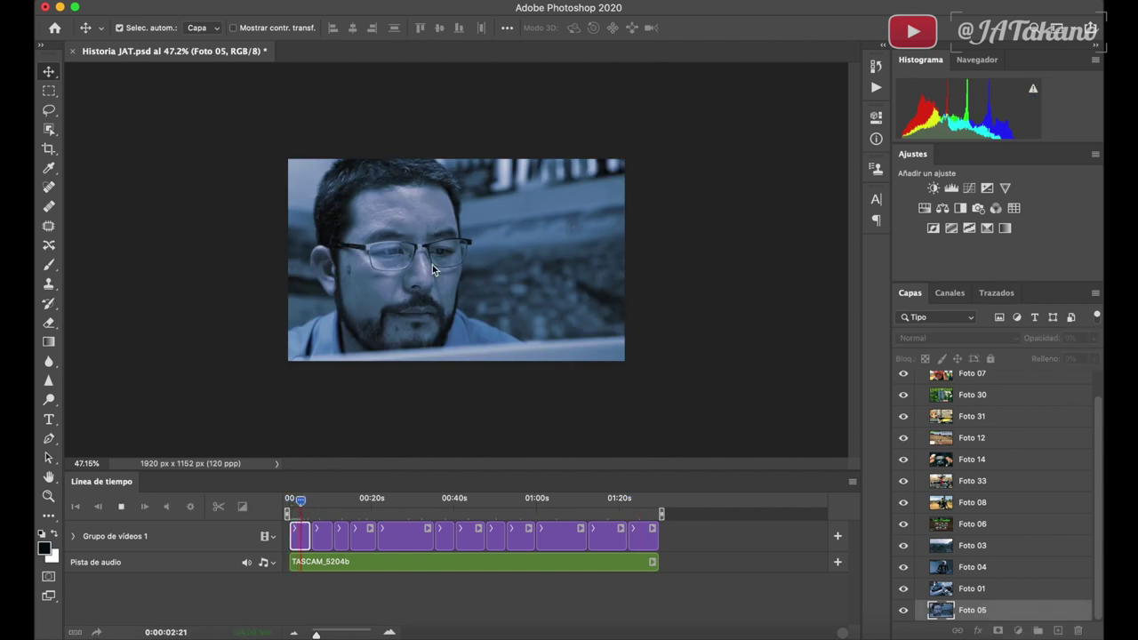
scroll(432, 264, up, 2)
scroll(432, 264, up, 2)
scroll(432, 264, up, 2)
scroll(433, 264, up, 1)
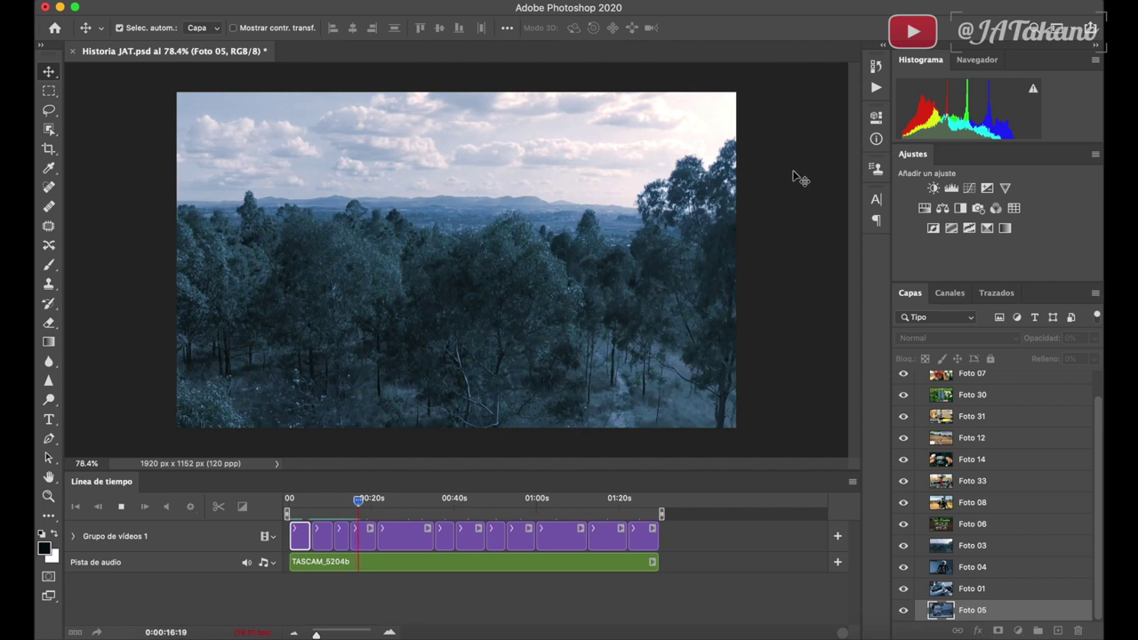
key(space)
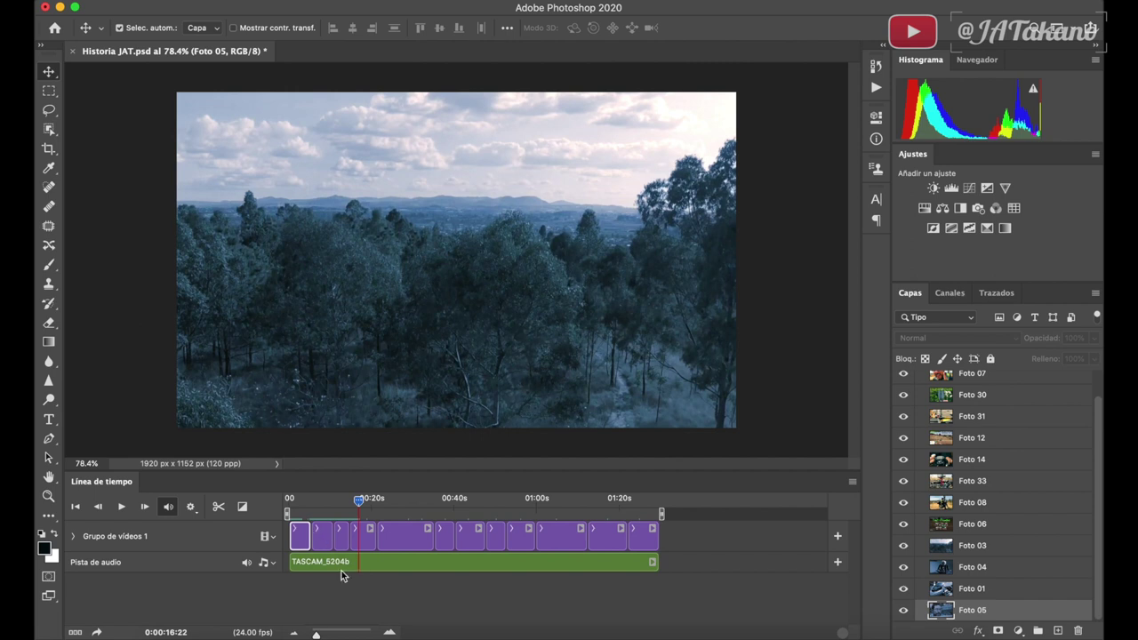
Create a new audio track and load the YT Prog Lucky_Rubber_Ducky music onto it
click(275, 564)
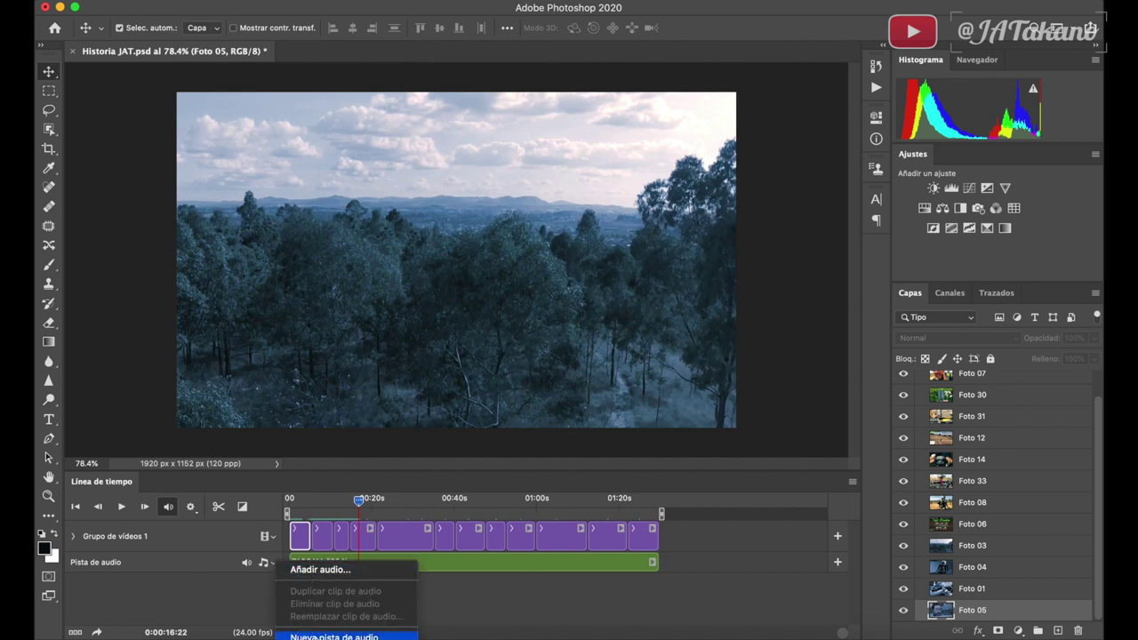
click(333, 637)
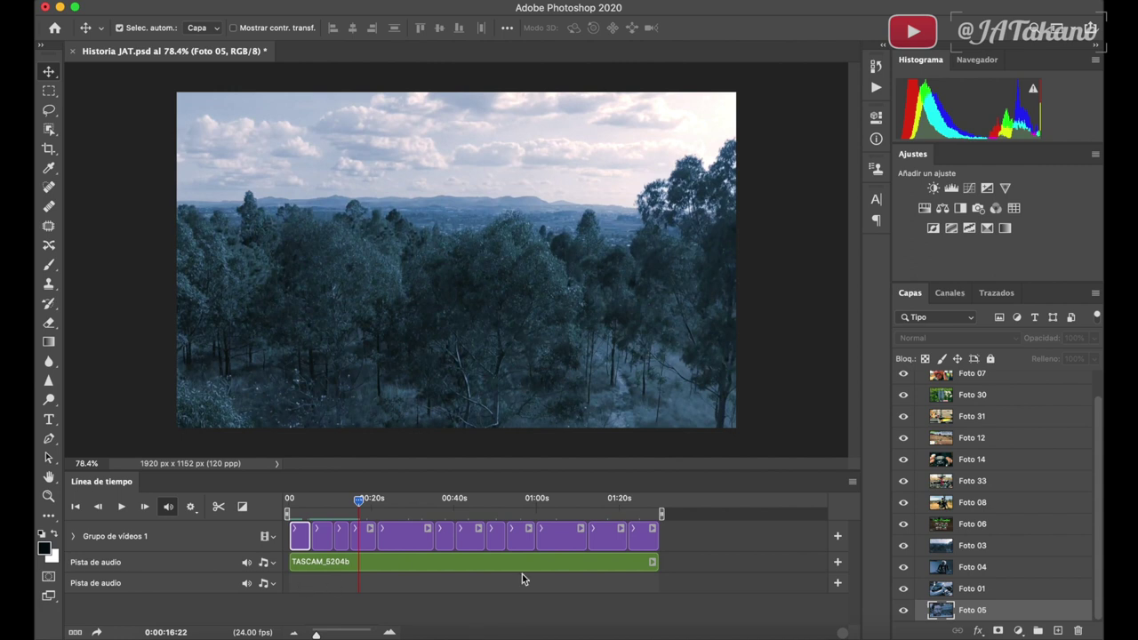
click(837, 585)
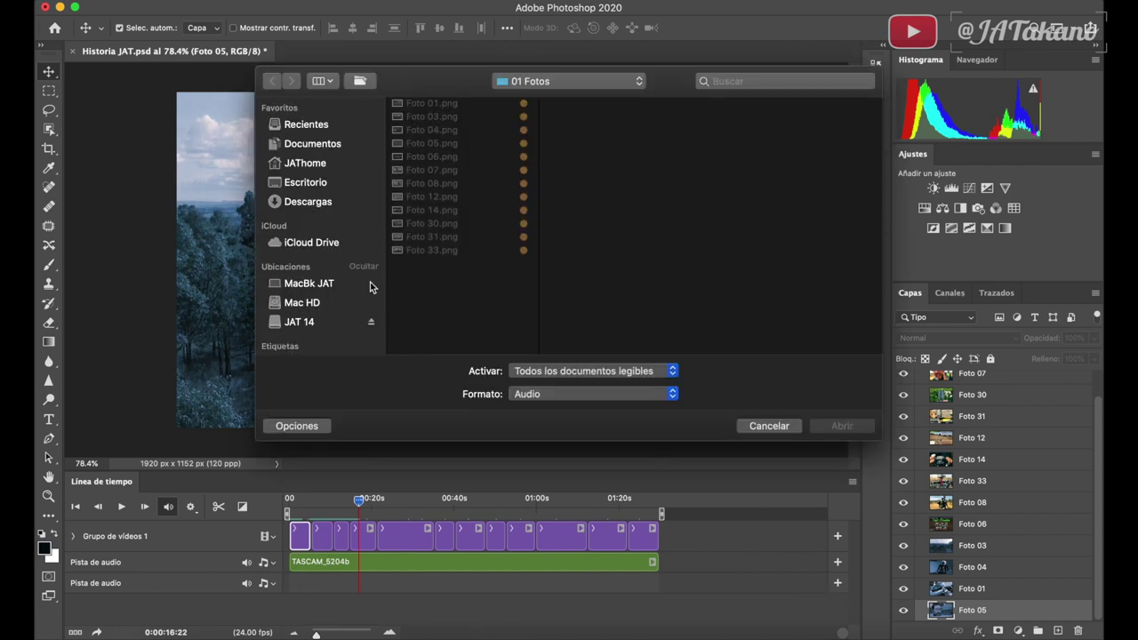
click(321, 325)
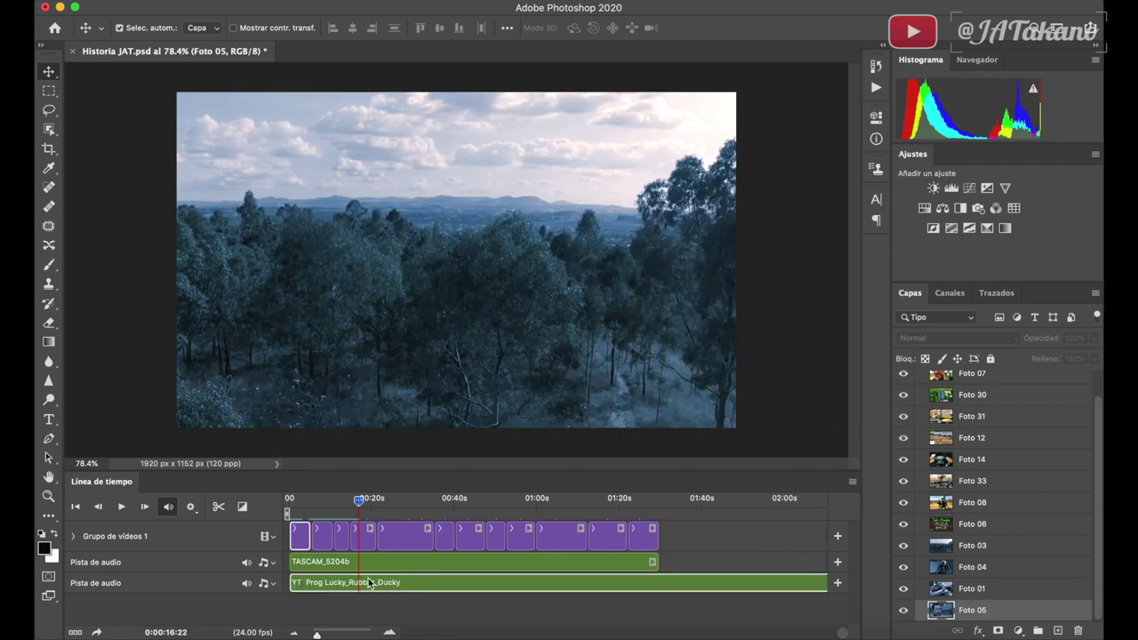
Replay the timeline from the start to hear the new music
click(289, 499)
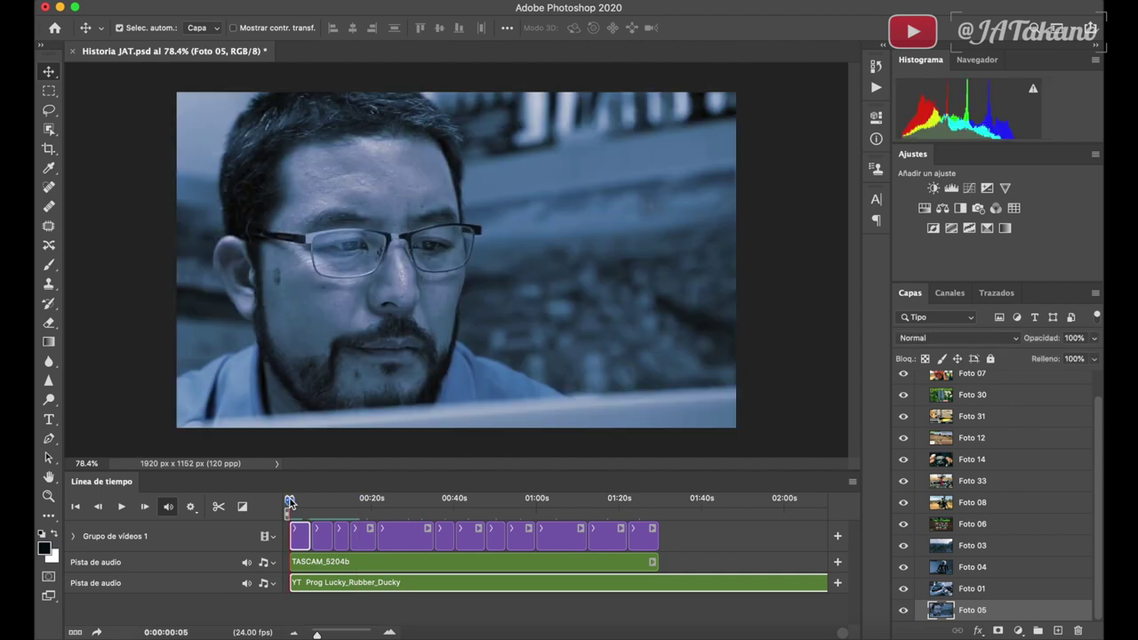
key(space)
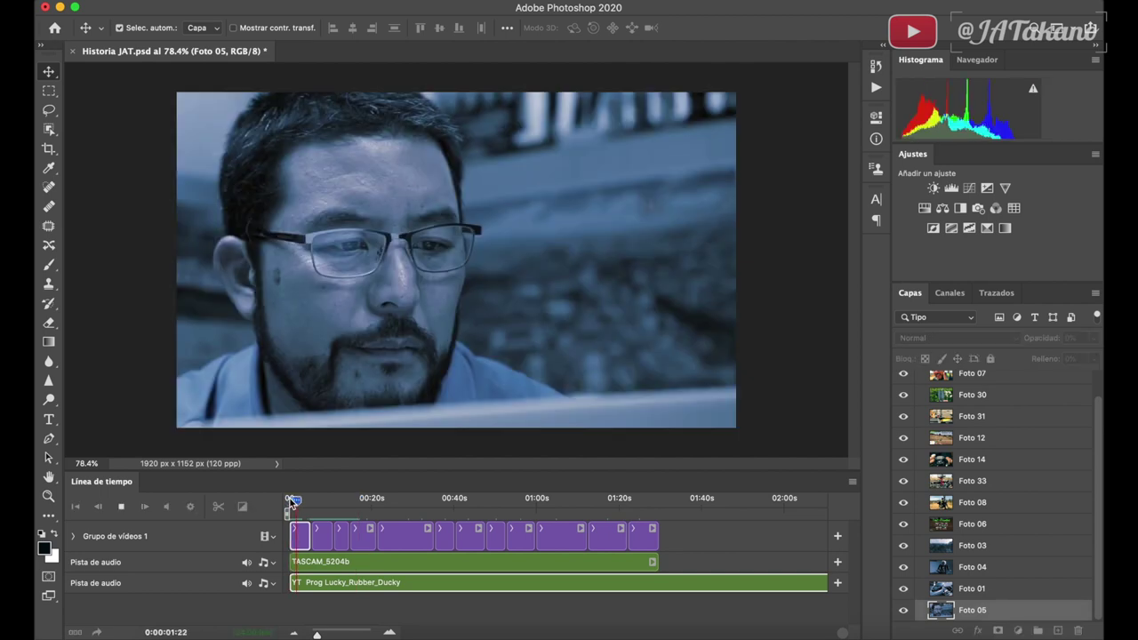
key(space)
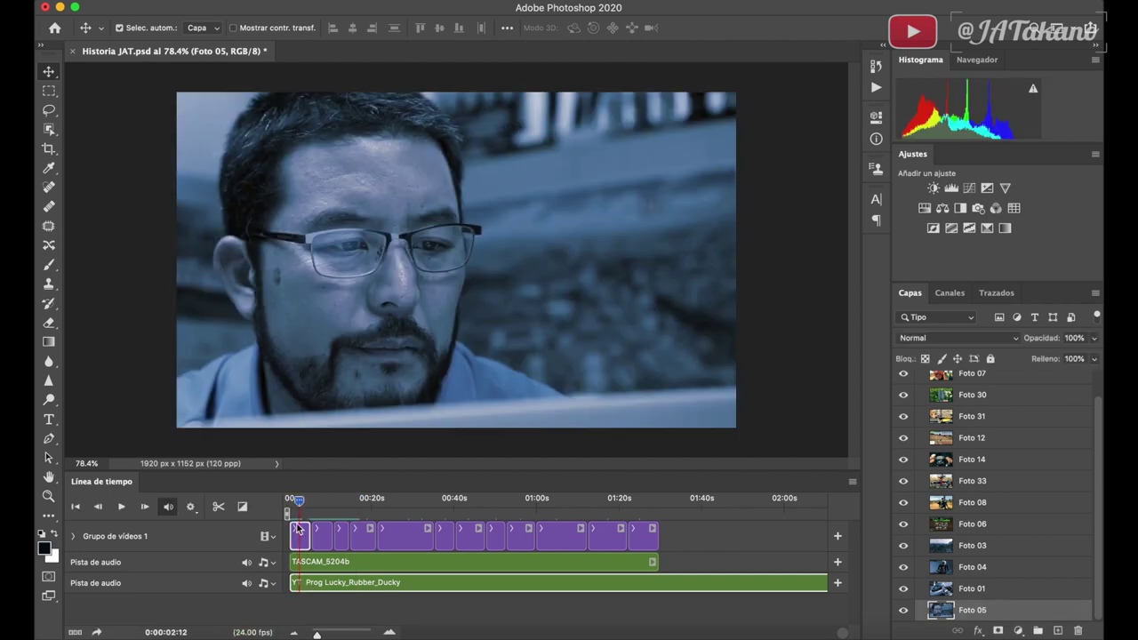
Trim the Lucky_Rubber_Ducky clip's end back to about 01:29, matching the slideshow
click(309, 588)
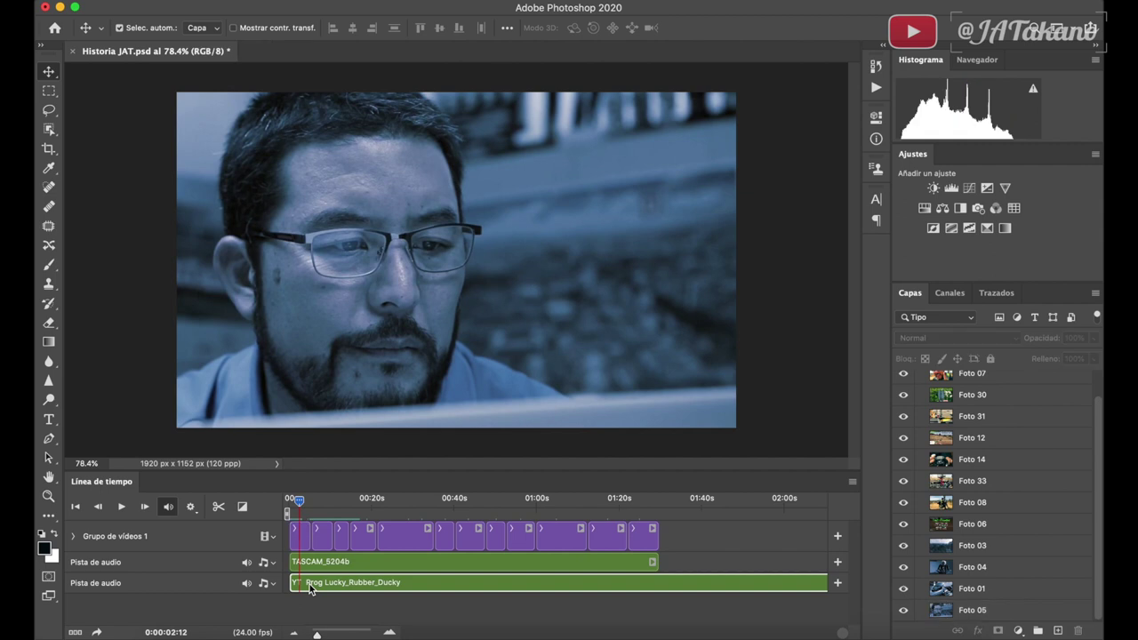
click(273, 585)
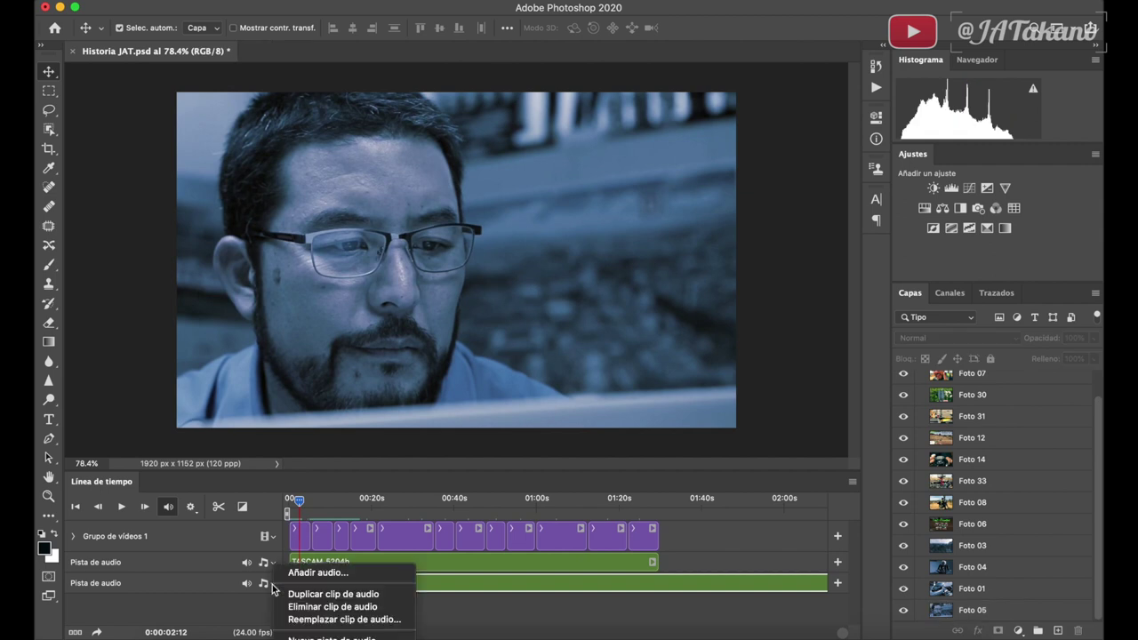
click(437, 584)
scroll(437, 584, right, 10)
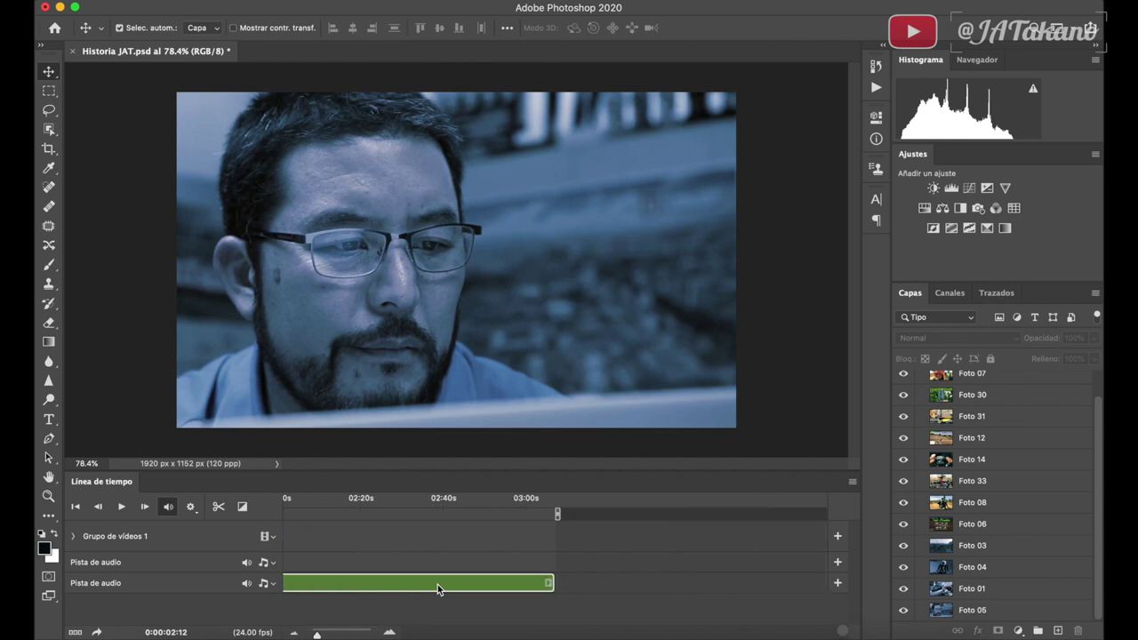
click(544, 584)
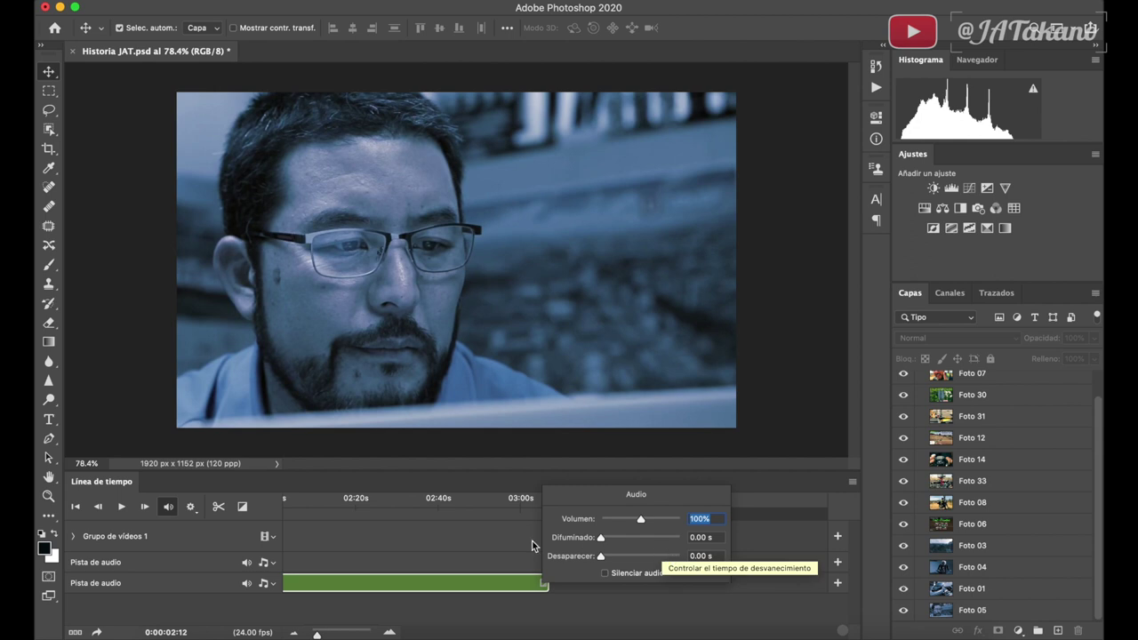
click(487, 539)
scroll(493, 548, left, 5)
scroll(494, 549, right, 3)
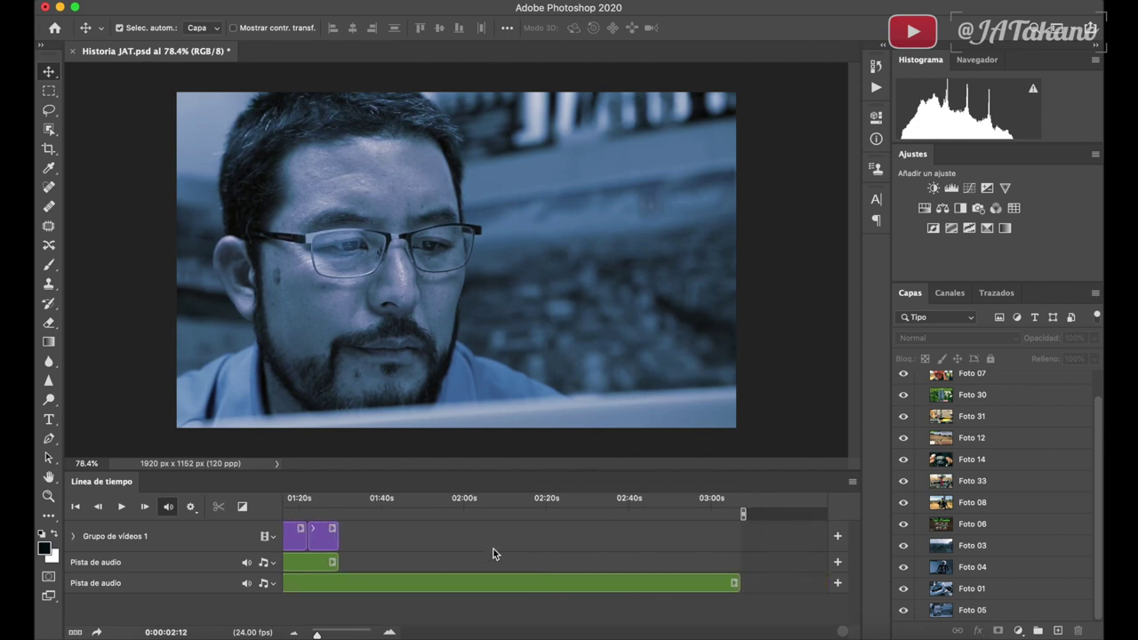
drag(737, 583, 332, 588)
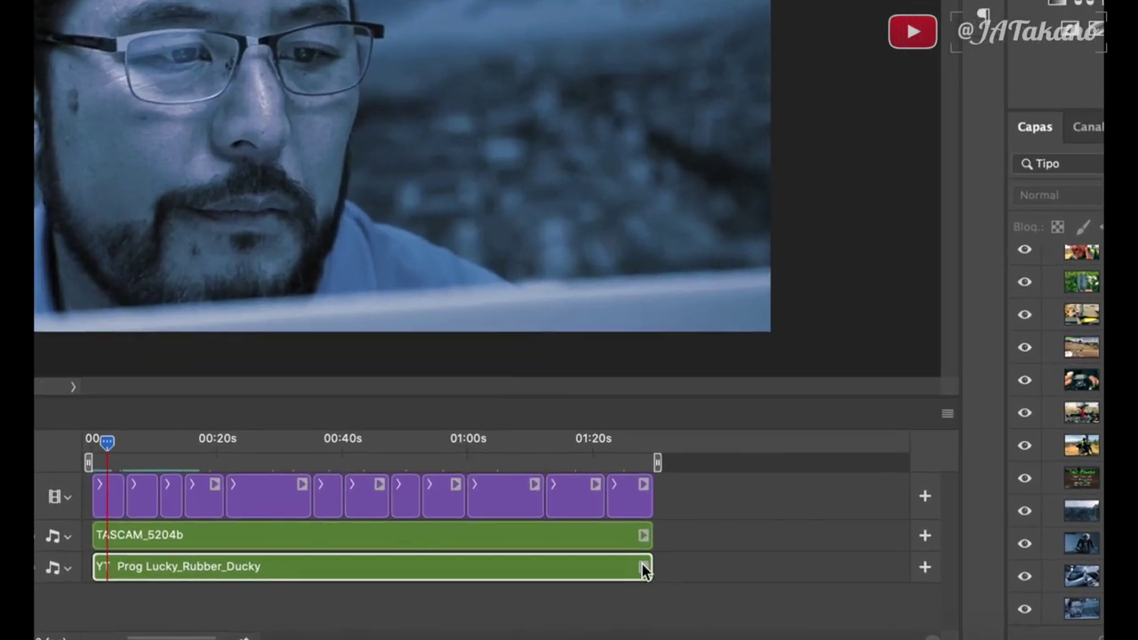
Set the music clip to about 50% volume with 1-second fade-in and fade-out
click(653, 583)
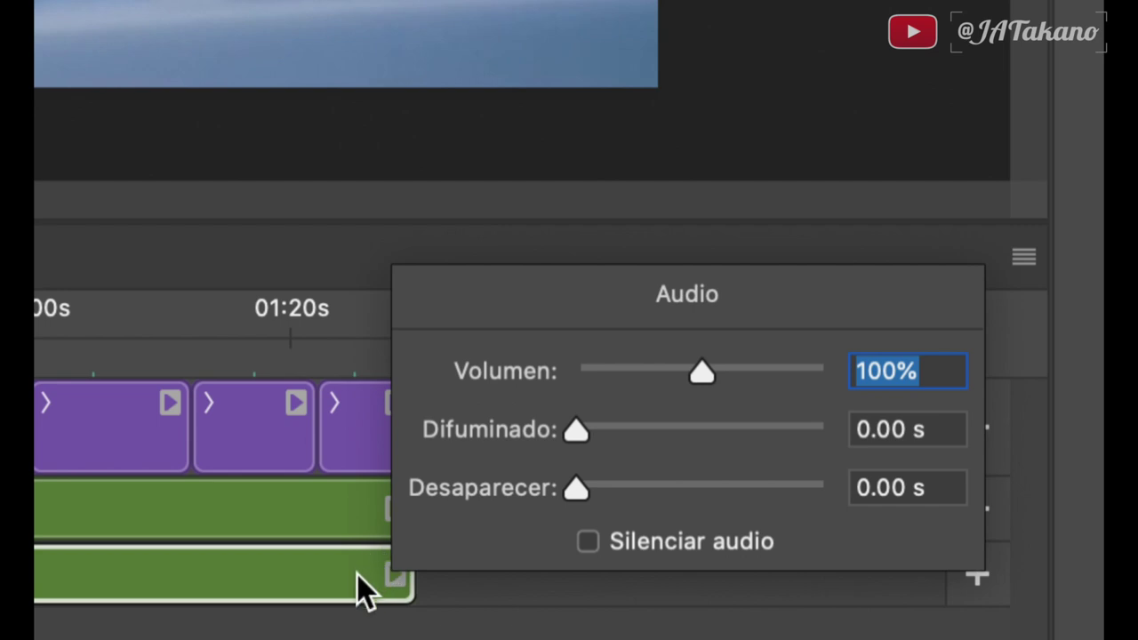
click(394, 574)
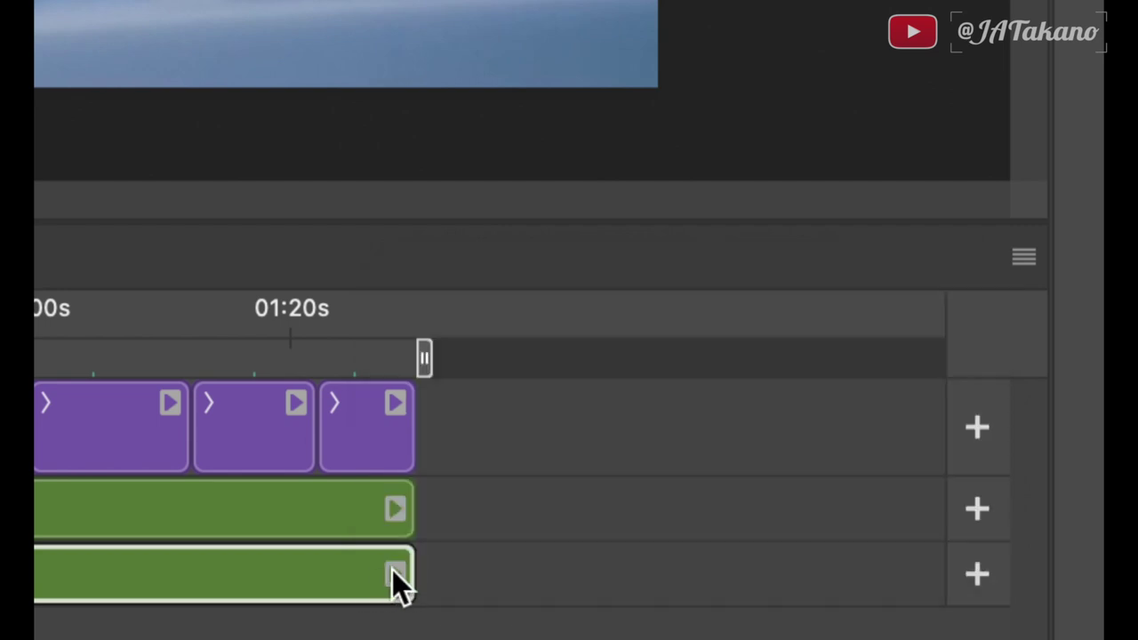
click(397, 572)
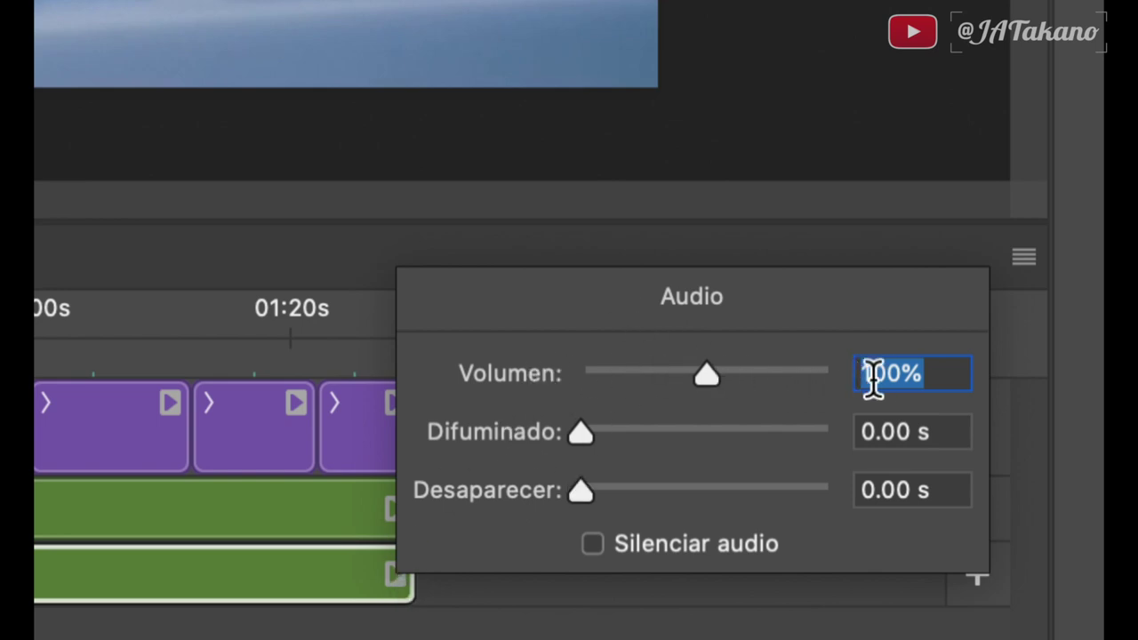
drag(707, 376, 647, 376)
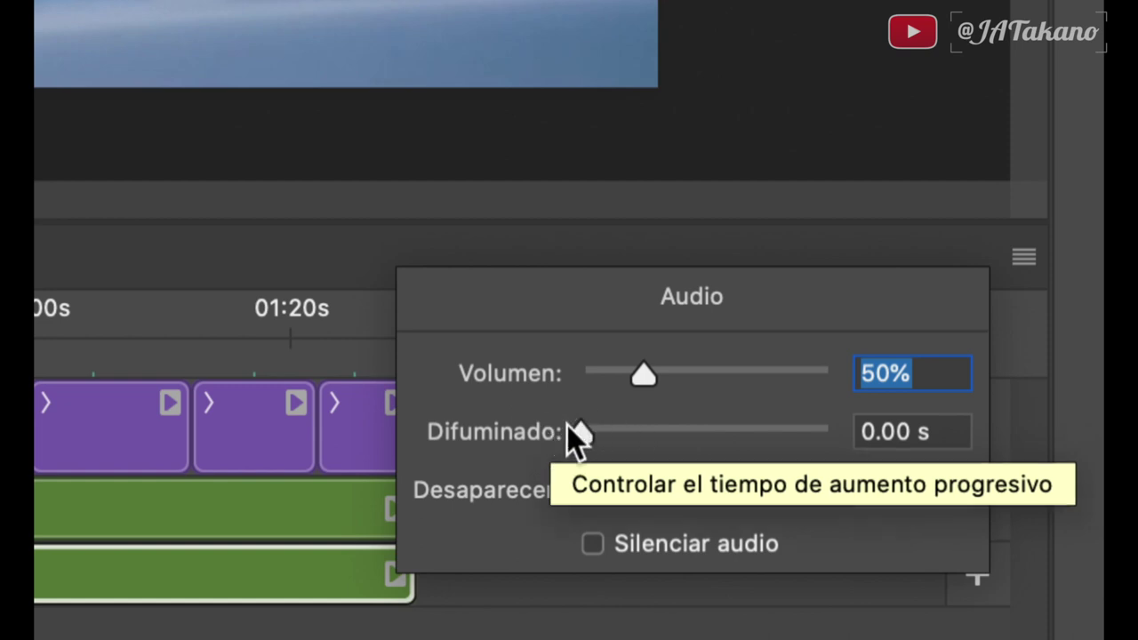
click(878, 434)
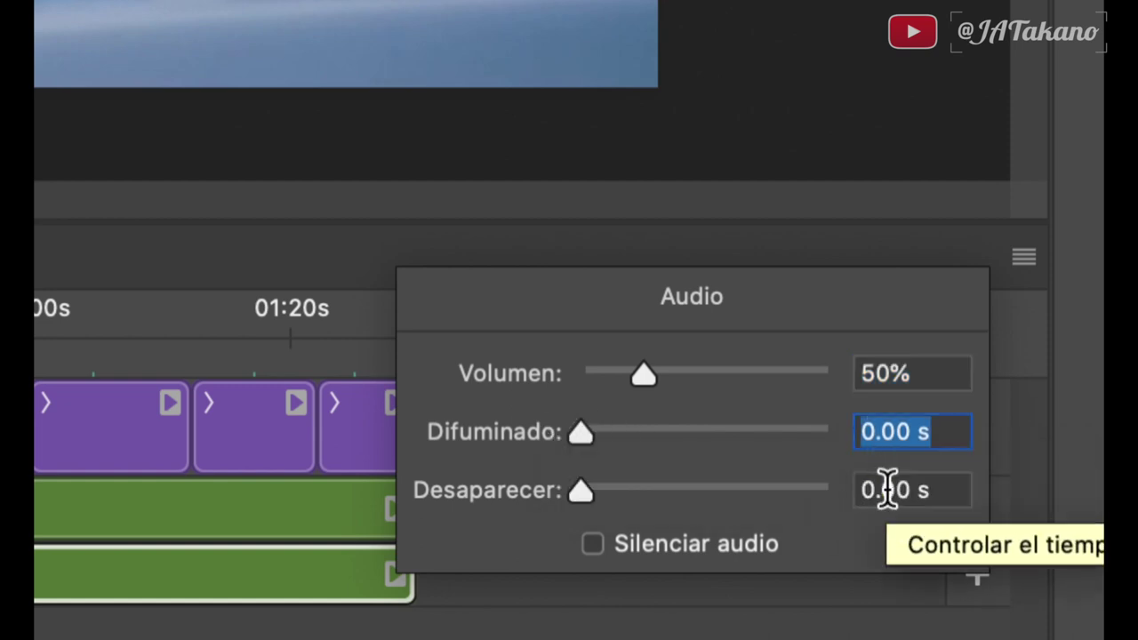
text(1)
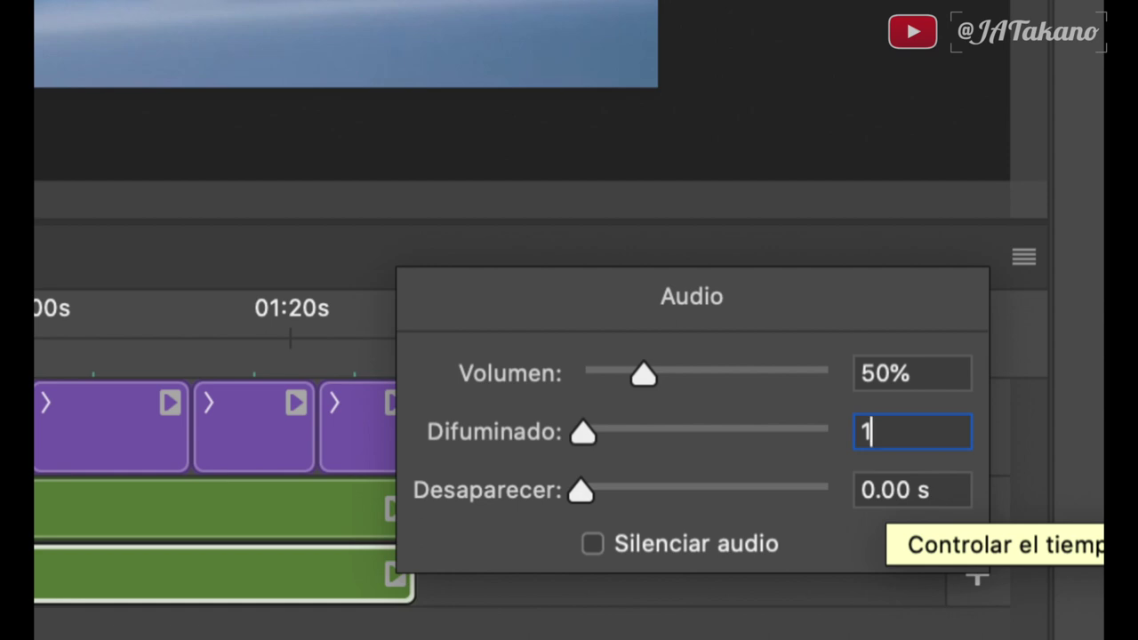
click(958, 498)
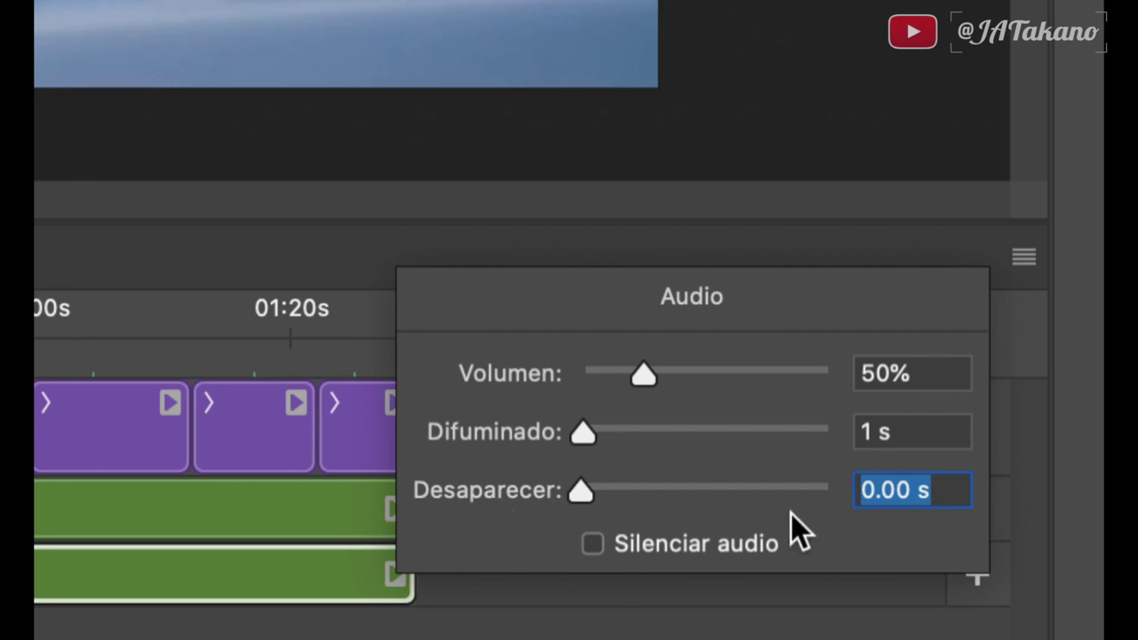
text(1)
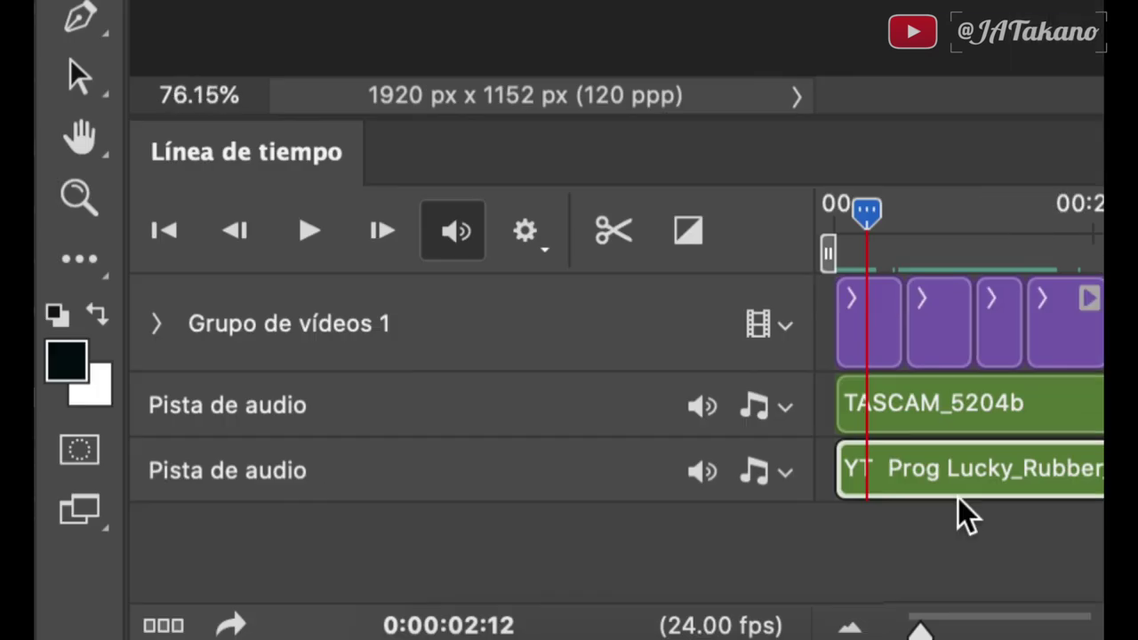
Preview the slideshow from the start to judge the music against the voice-over
scroll(960, 501, right, 5)
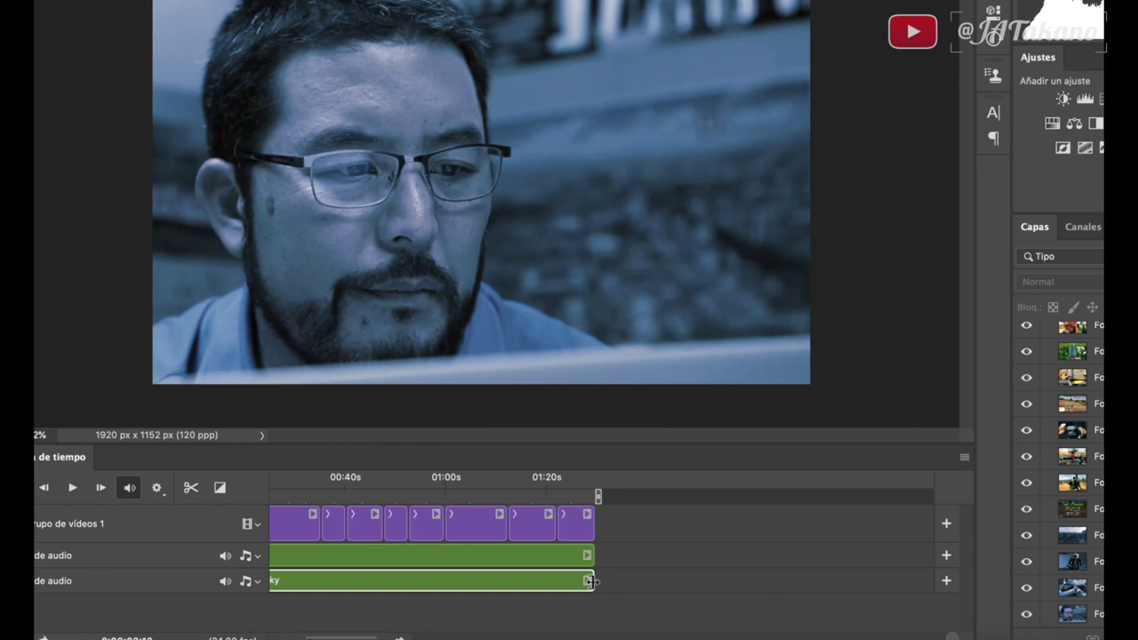
click(588, 583)
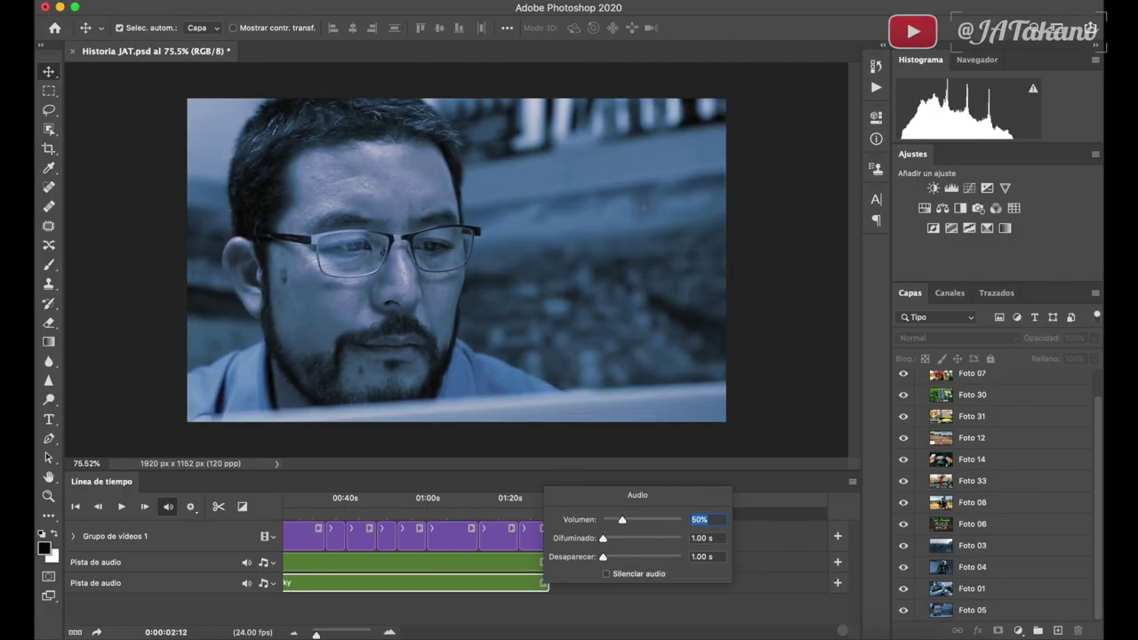
key(Return)
scroll(474, 543, left, 5)
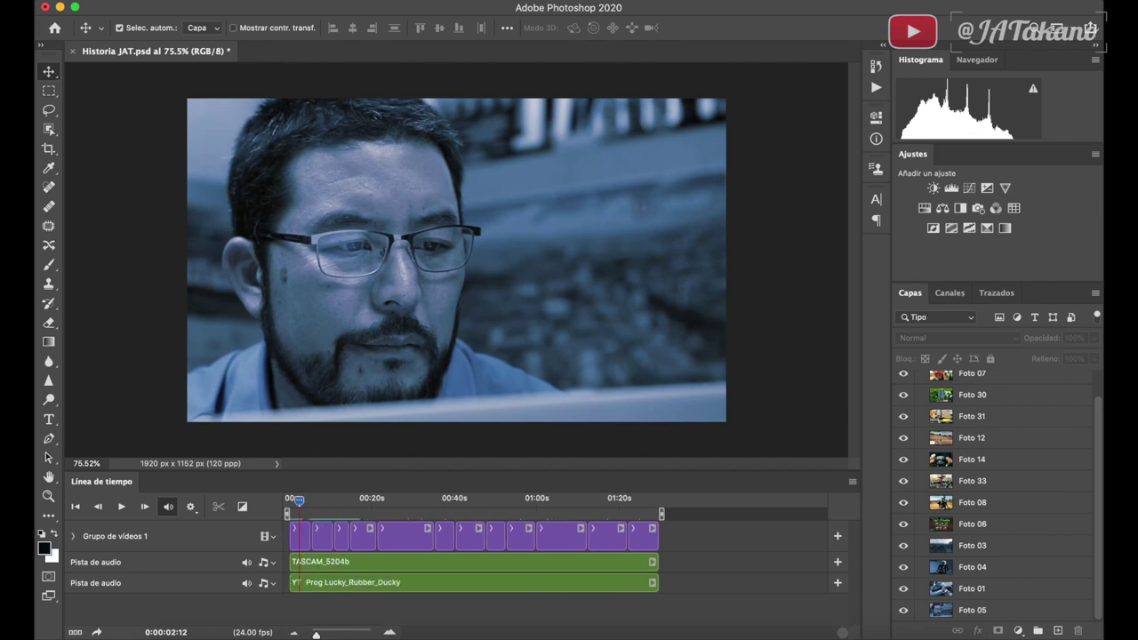
key(Home)
key(space)
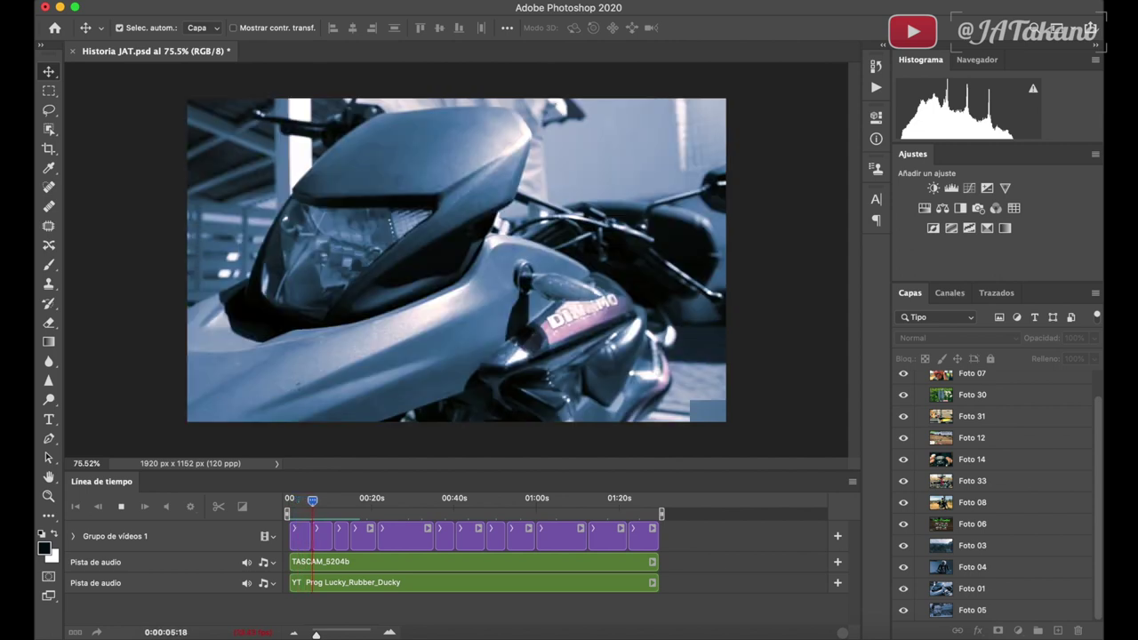
key(space)
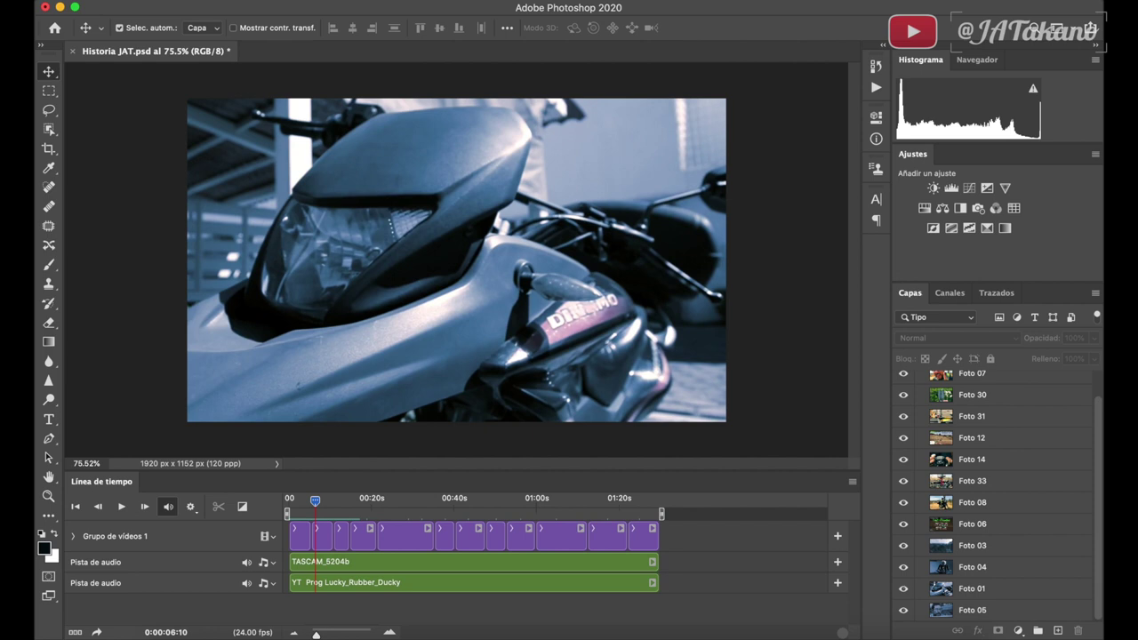
Lower the music volume to 25% and preview the new balance
click(653, 562)
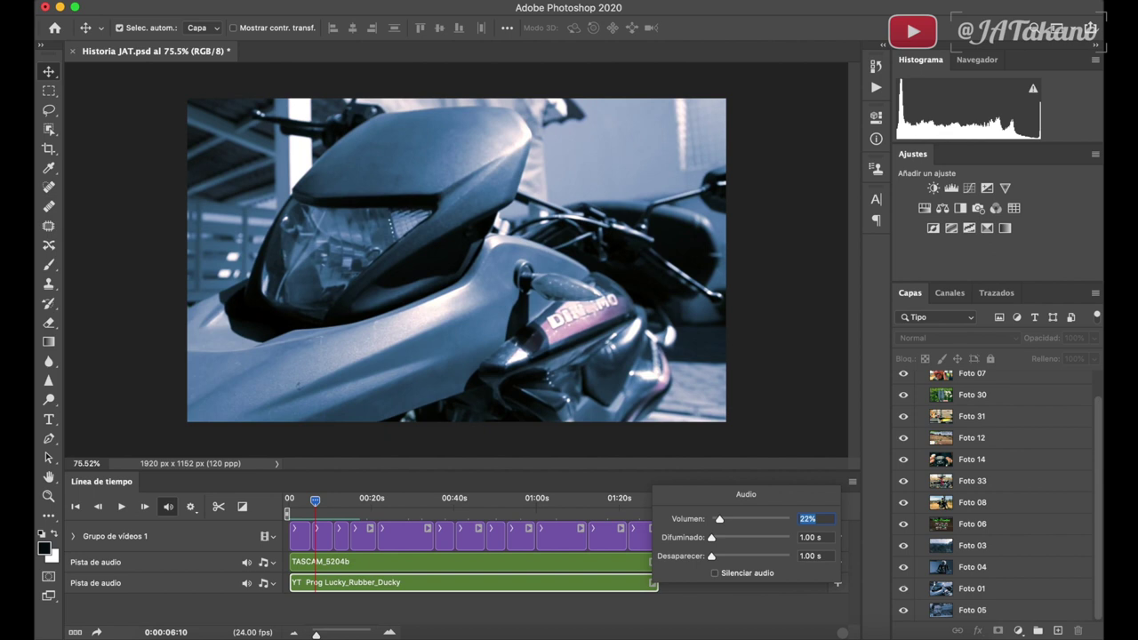
text(25)
click(576, 598)
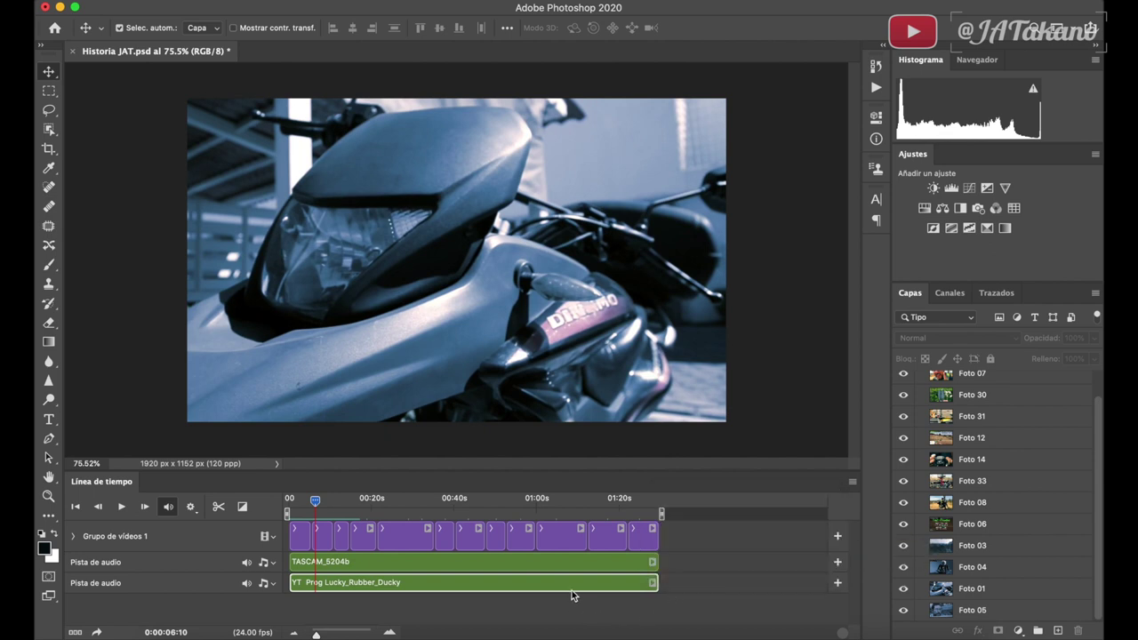
click(303, 504)
key(space)
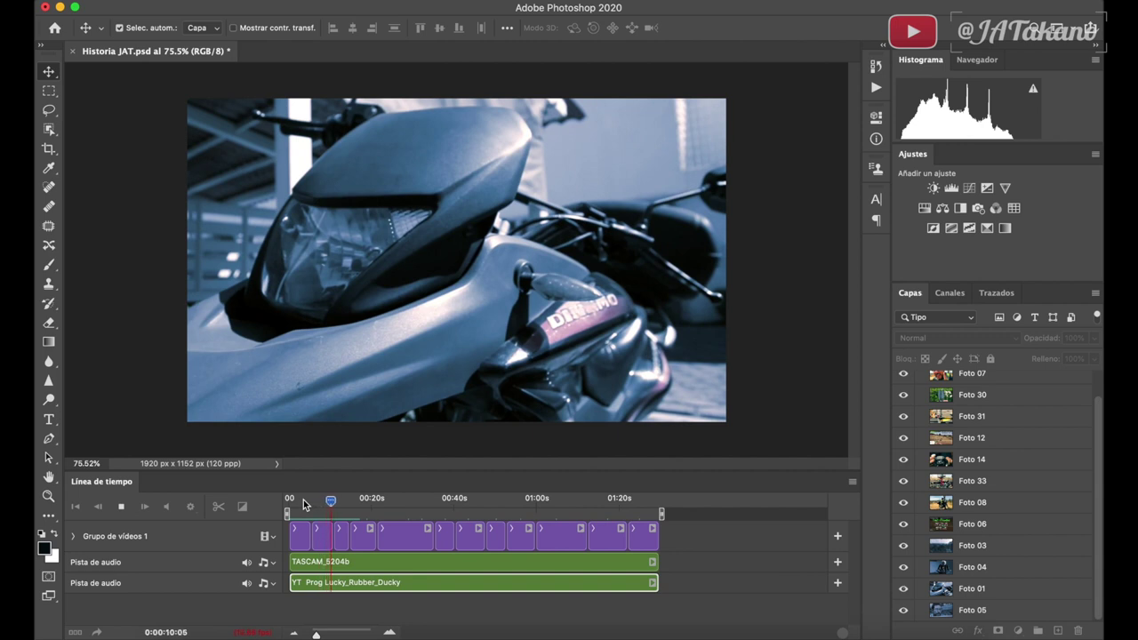
key(space)
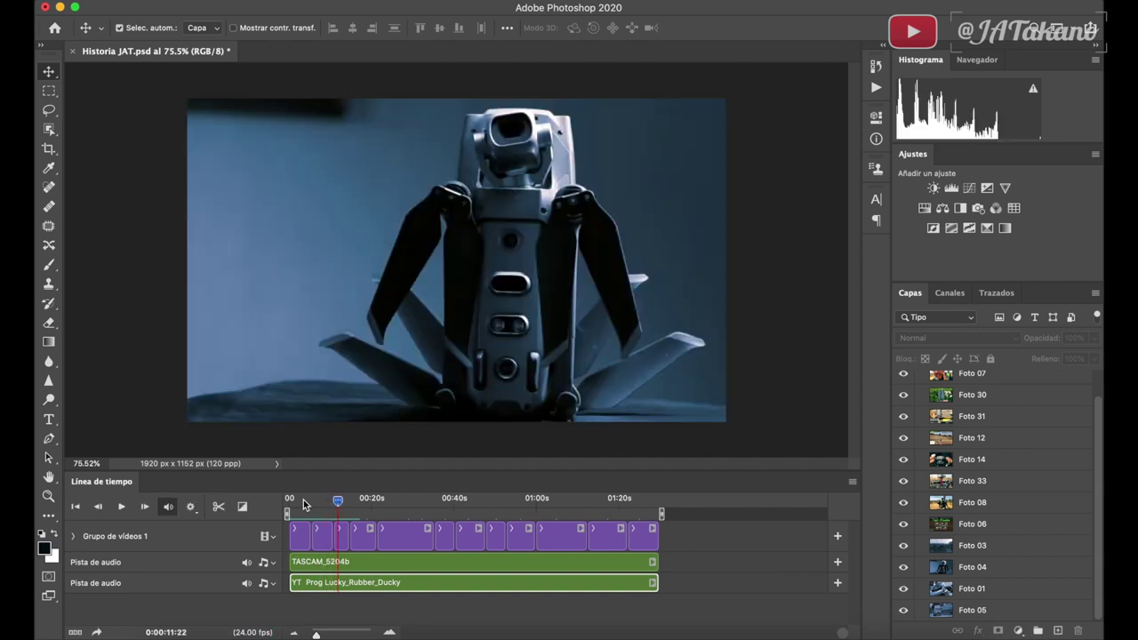
Lower the music volume to 15% and preview again
click(653, 582)
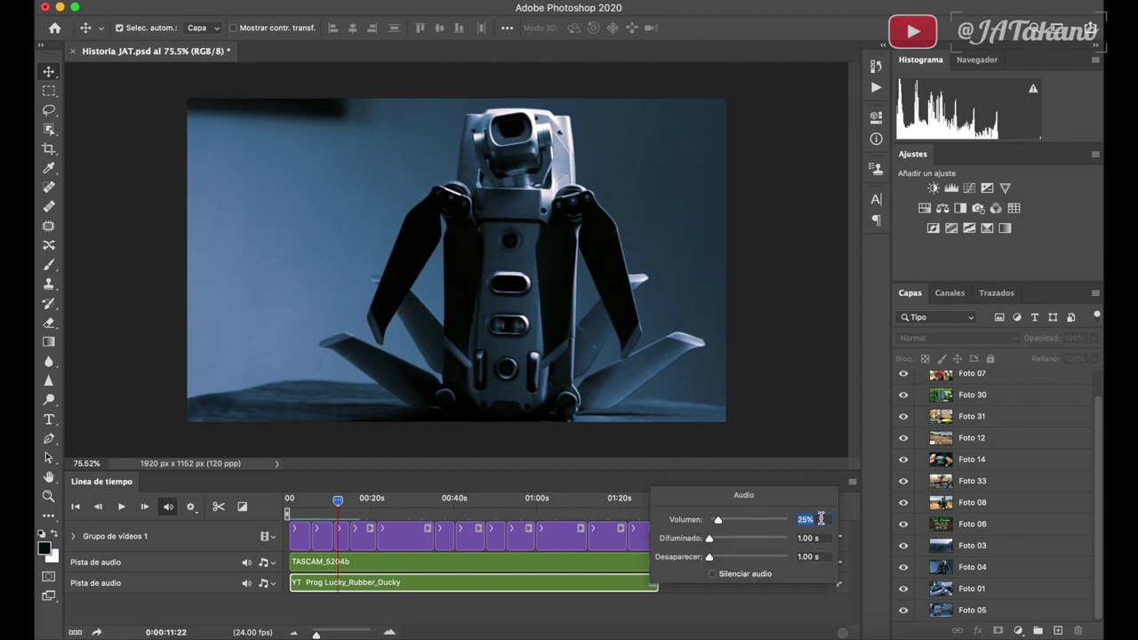
text(15)
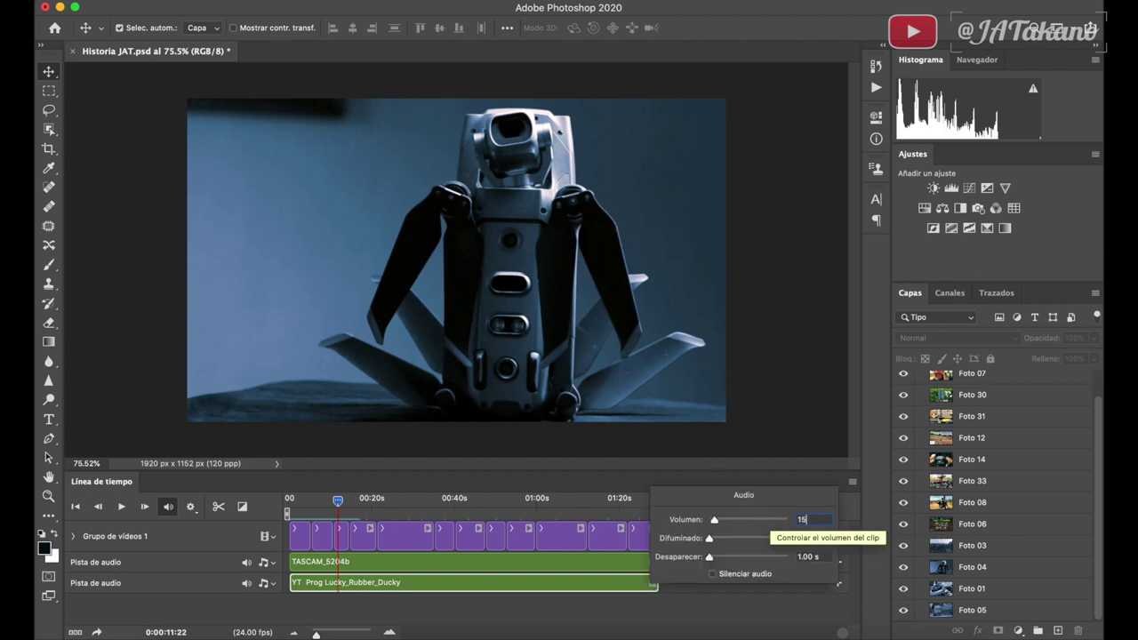
key(Return)
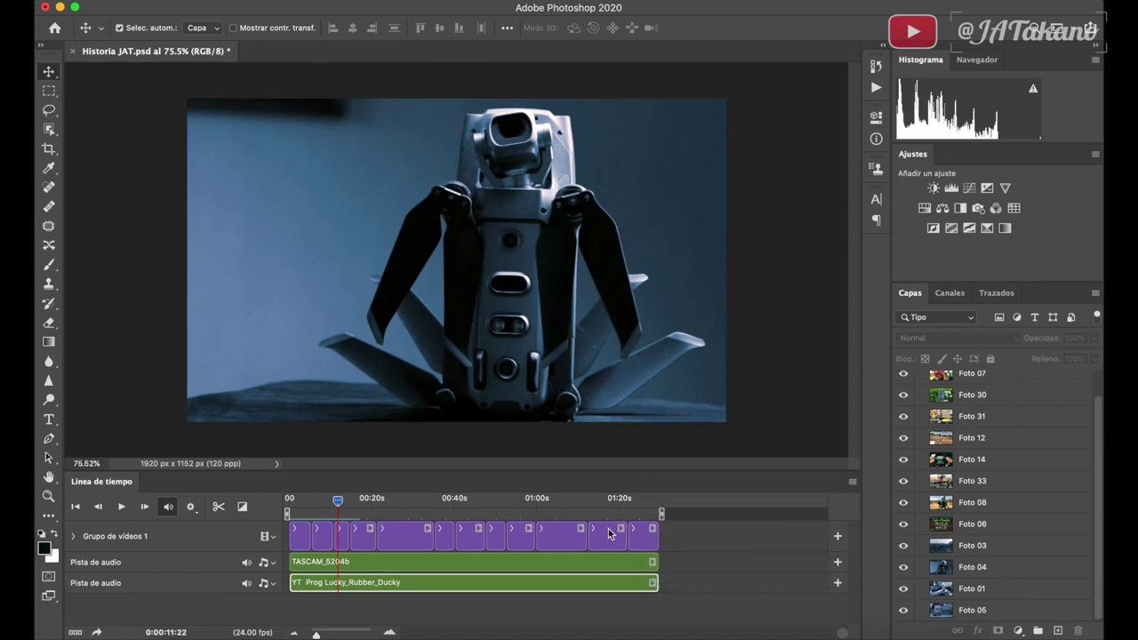
key(space)
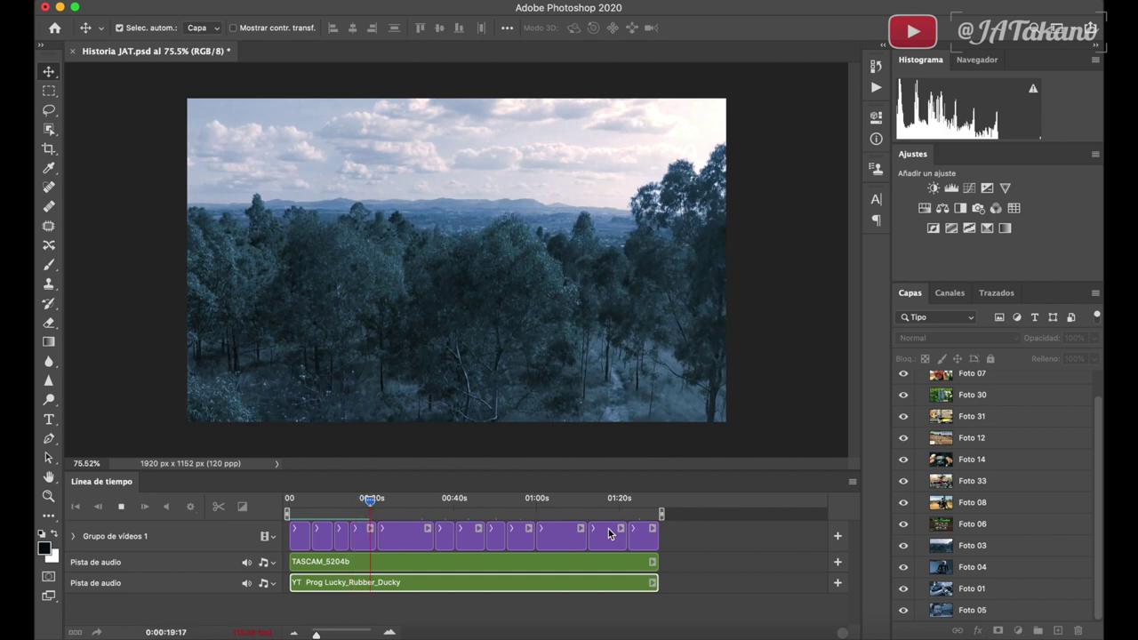
key(space)
Set the music volume to 10% and preview from around 00:39
click(654, 583)
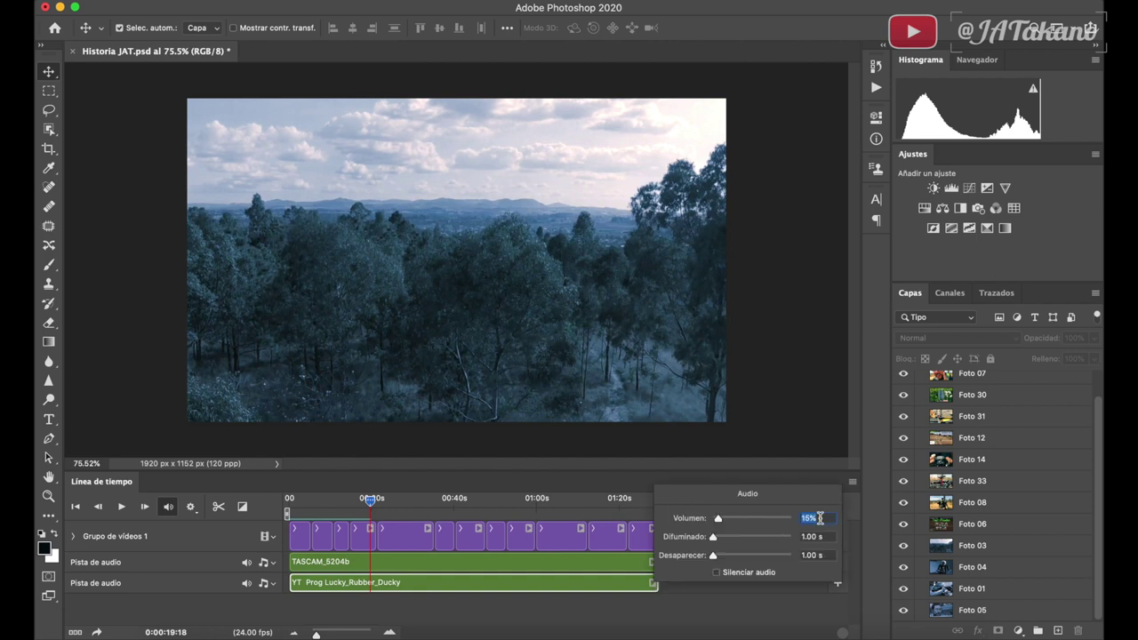
key(BackSpace)
text(50)
key(BackSpace)
key(BackSpace)
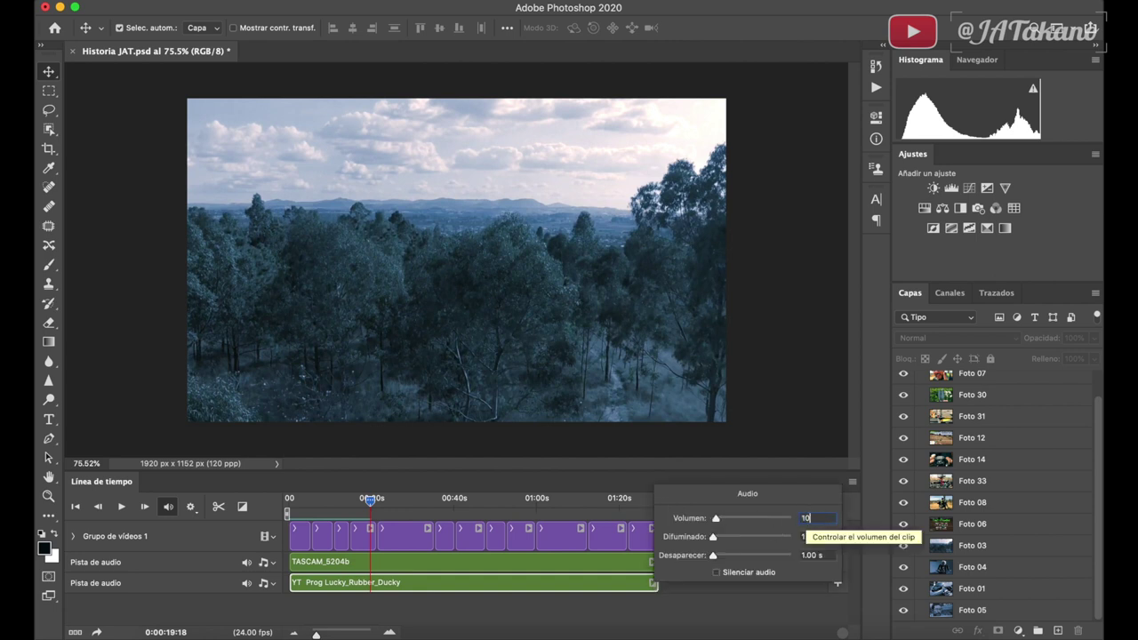
key(Return)
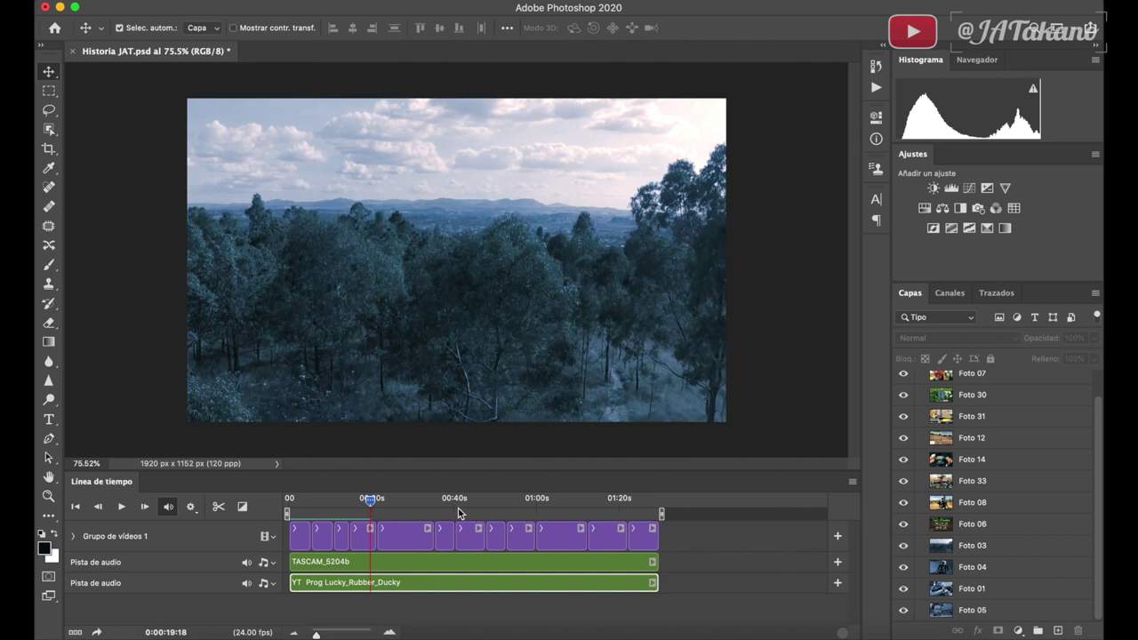
click(449, 506)
key(space)
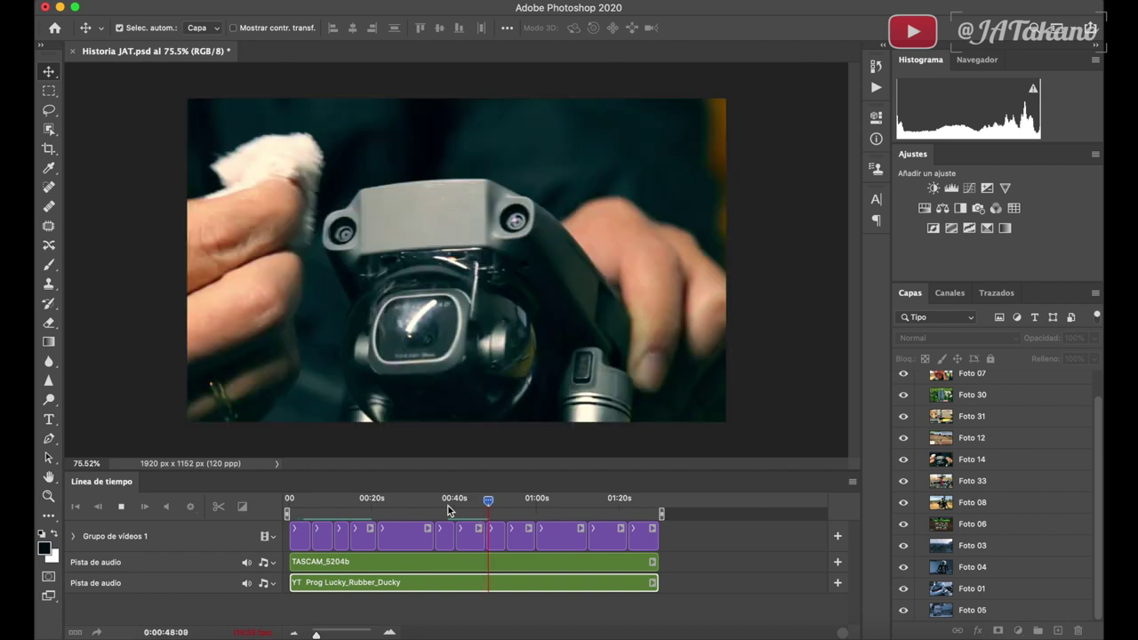
key(space)
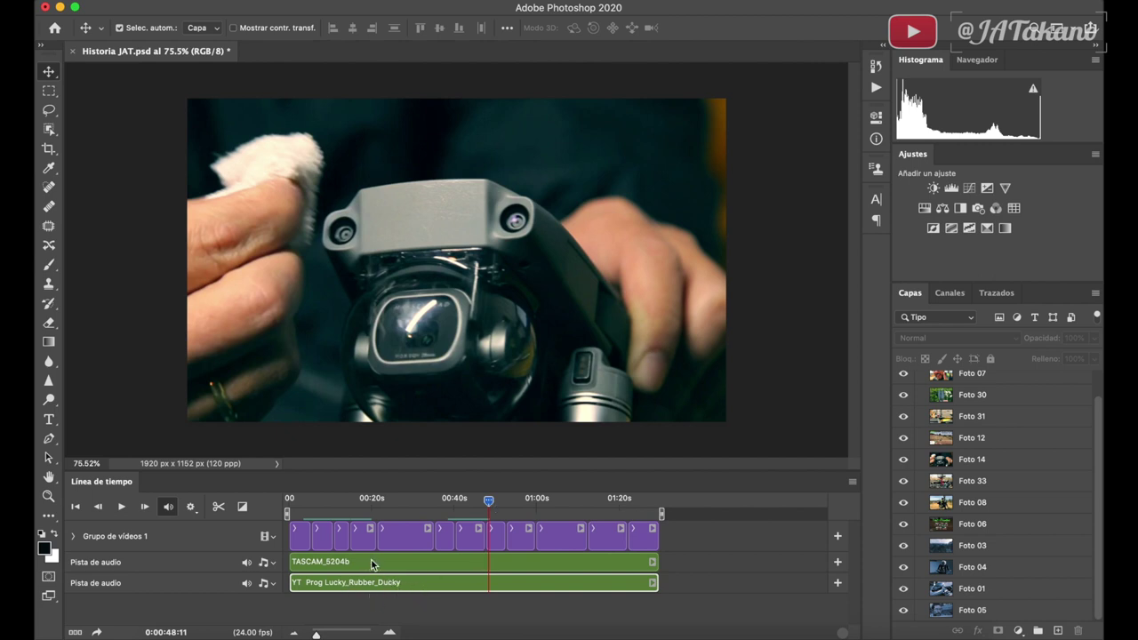
Raise the TASCAM_5204b voice-over volume to 127% and preview it
click(402, 568)
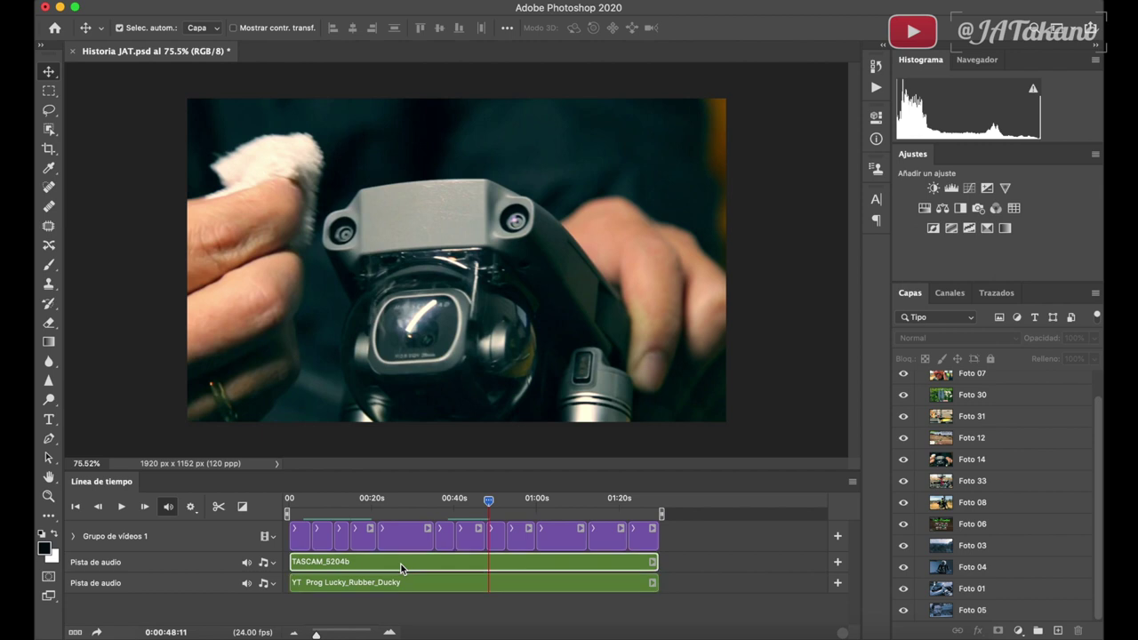
click(654, 562)
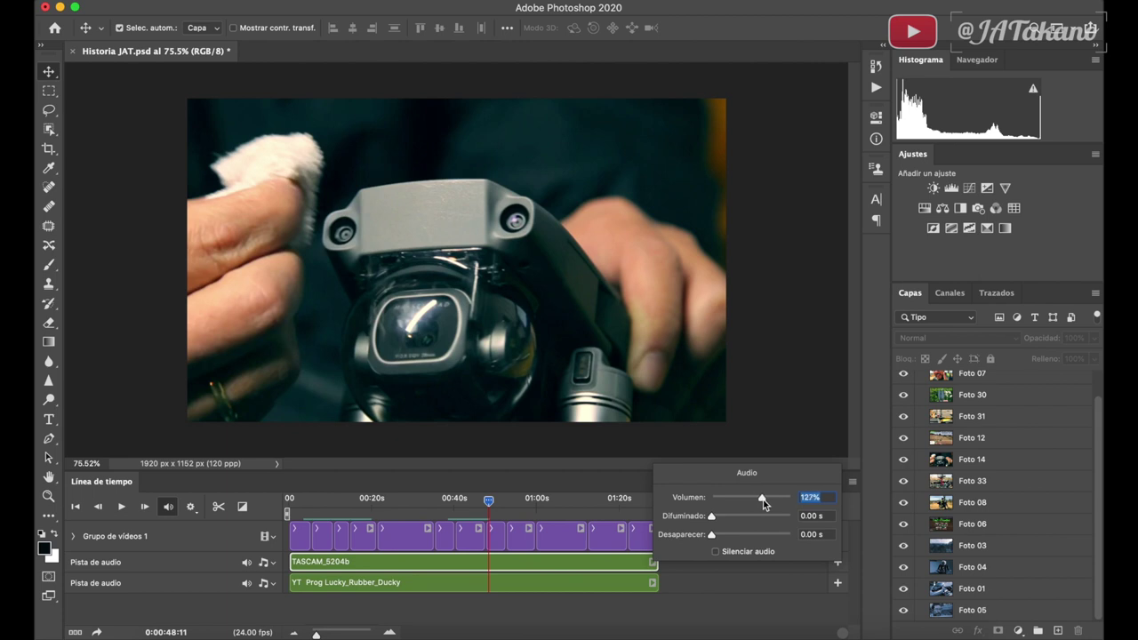
key(space)
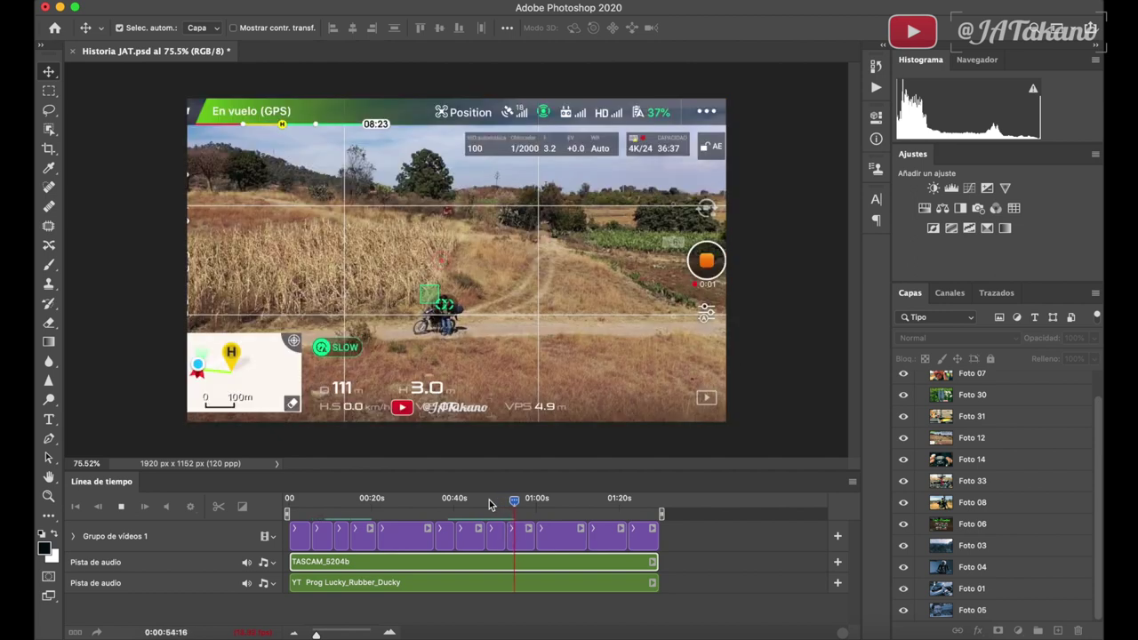
key(space)
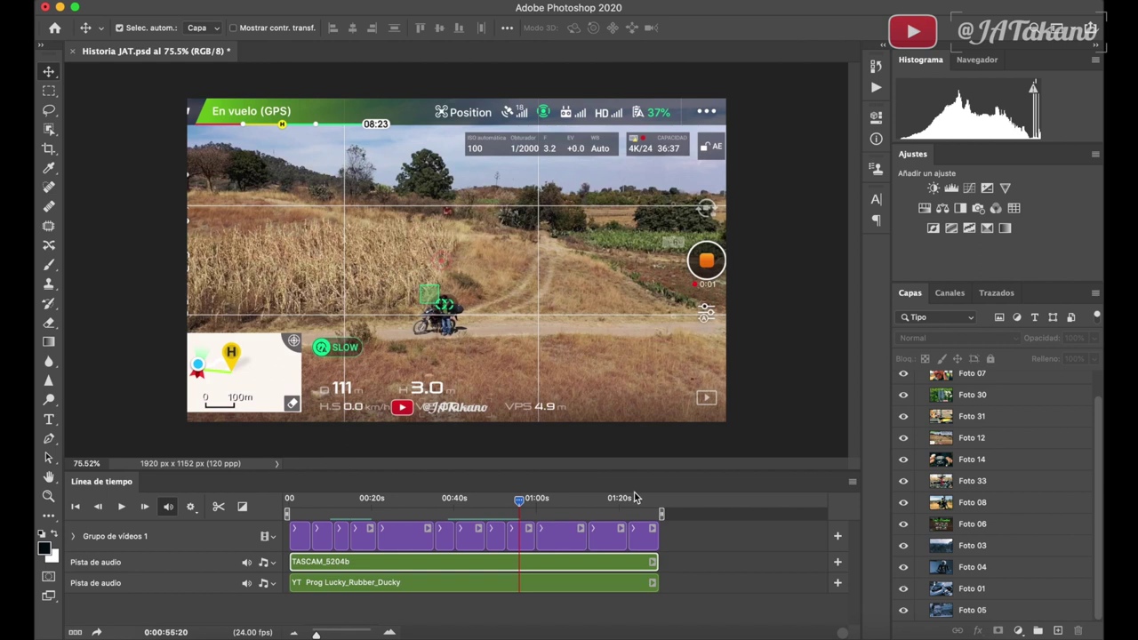
Preview the slideshow near its end and around 1:10
click(645, 499)
key(space)
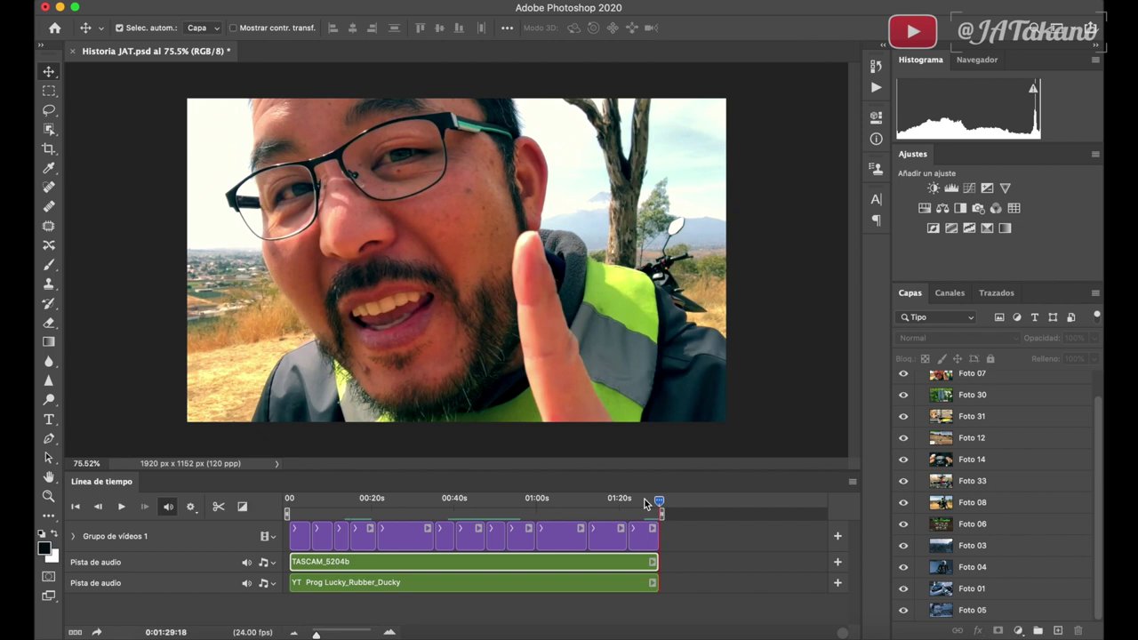
click(574, 499)
key(space)
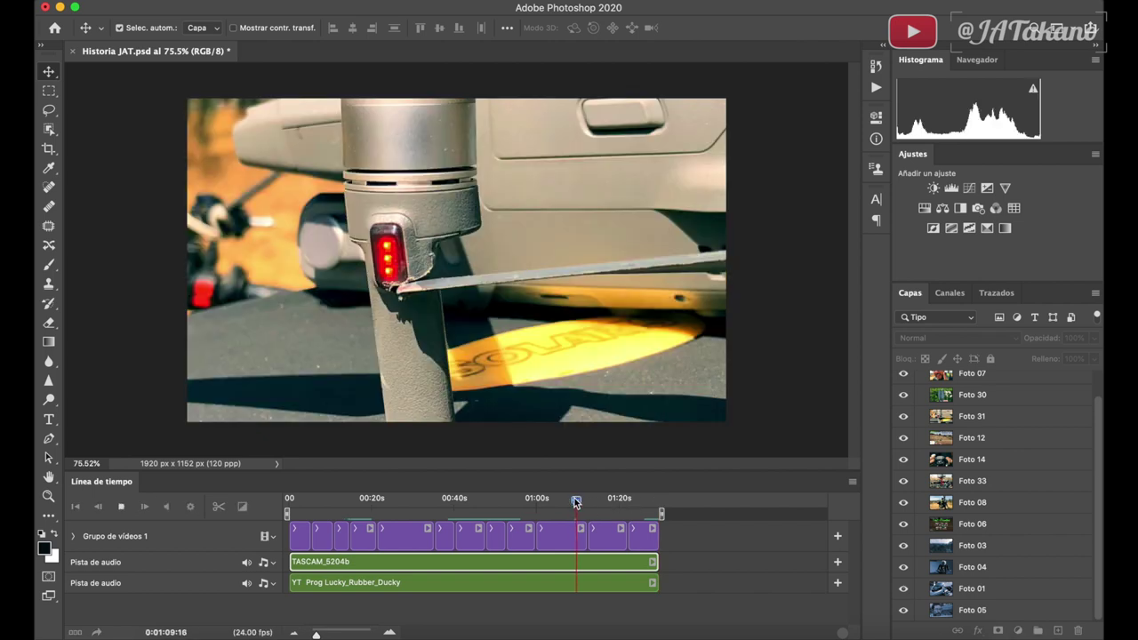
key(space)
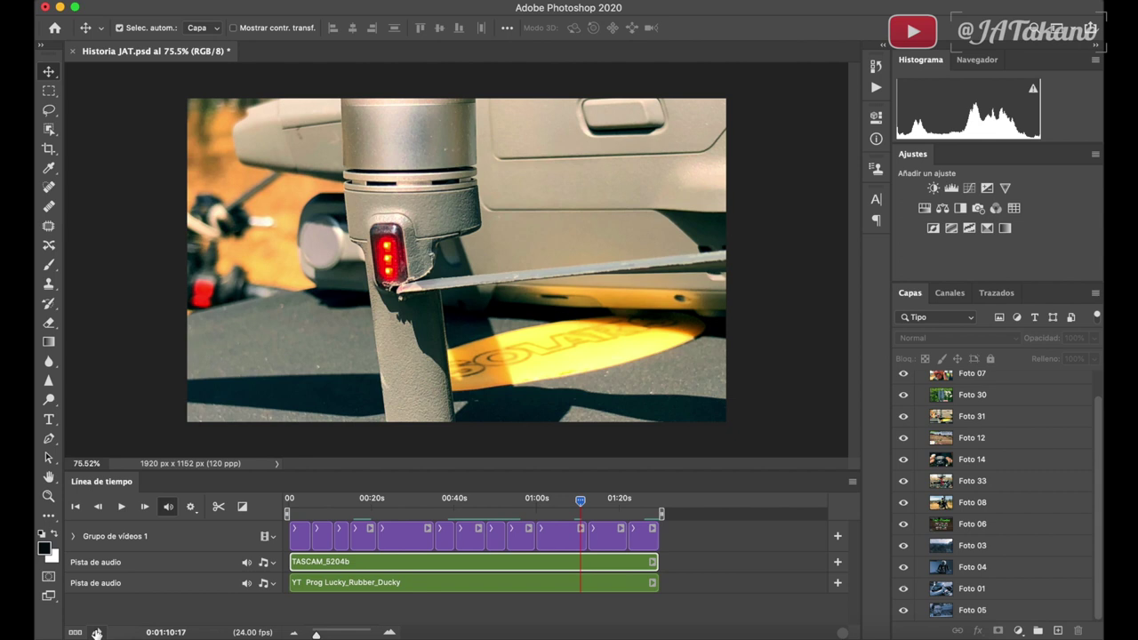
In Render Video, set the output folder to EXPO Historia on the JAT 14 drive
click(853, 482)
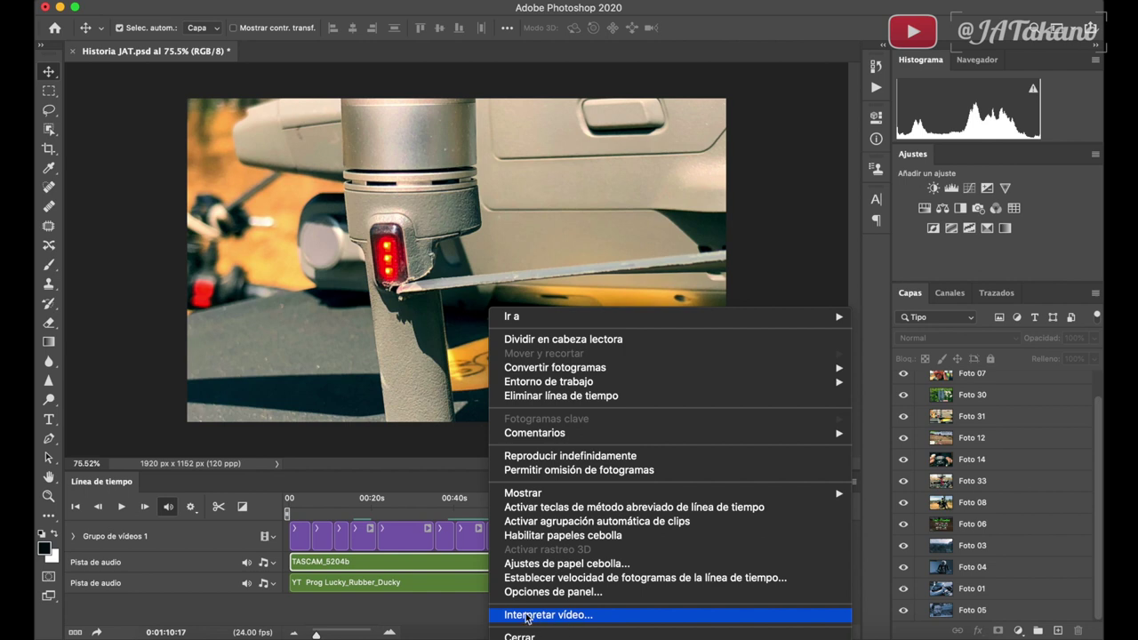
click(97, 632)
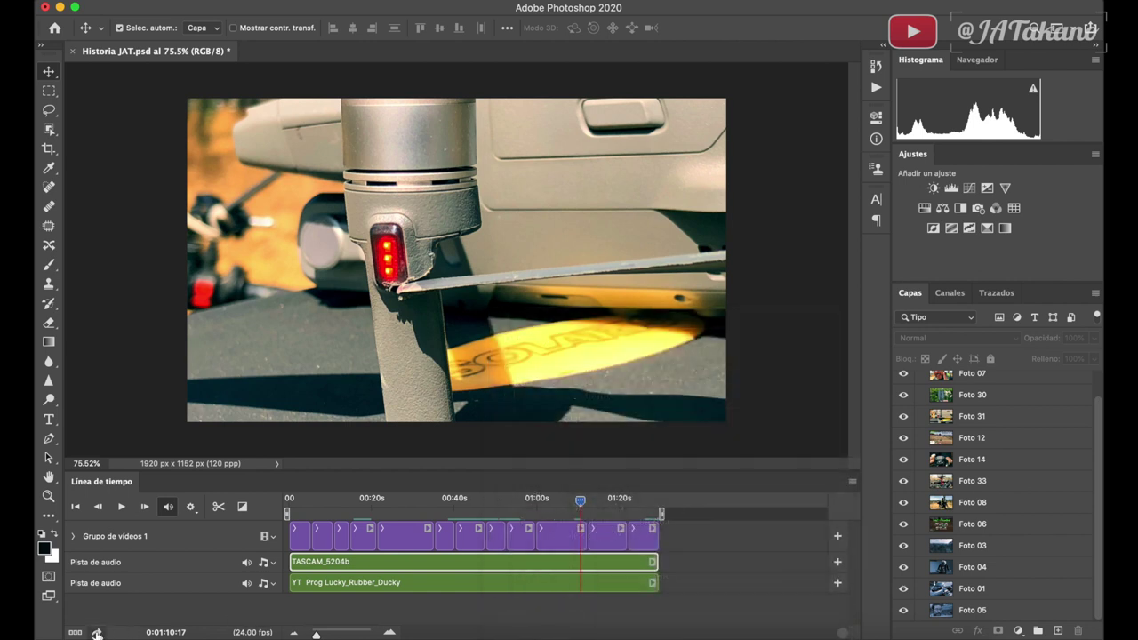
click(97, 633)
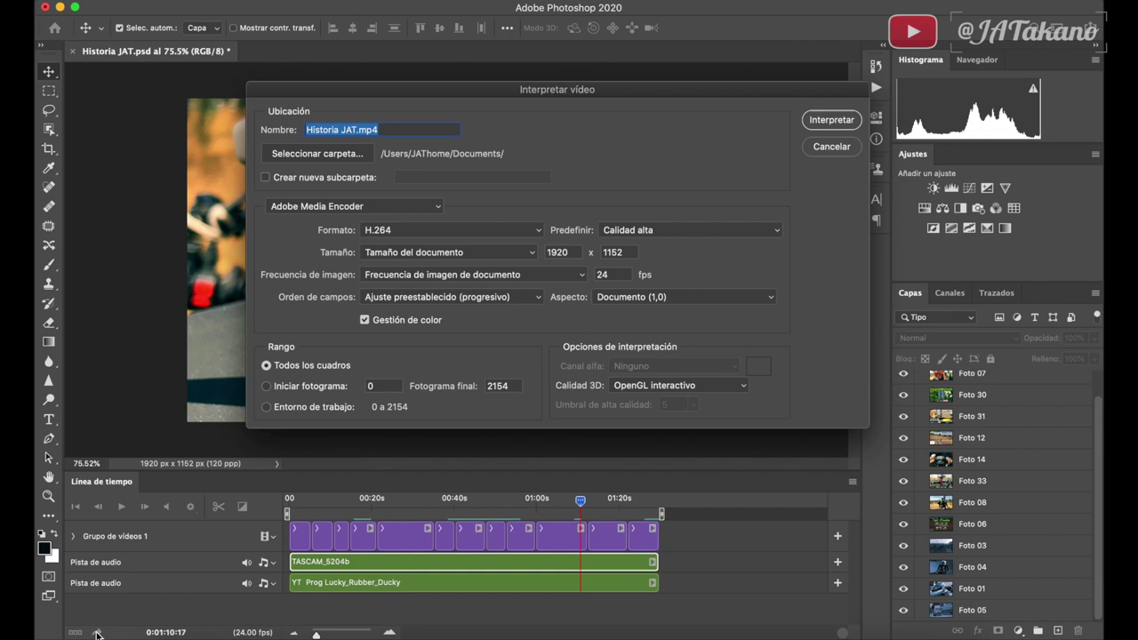
mouse_move(482, 93)
mouse_down()
mouse_move(425, 153)
mouse_move(430, 142)
mouse_up()
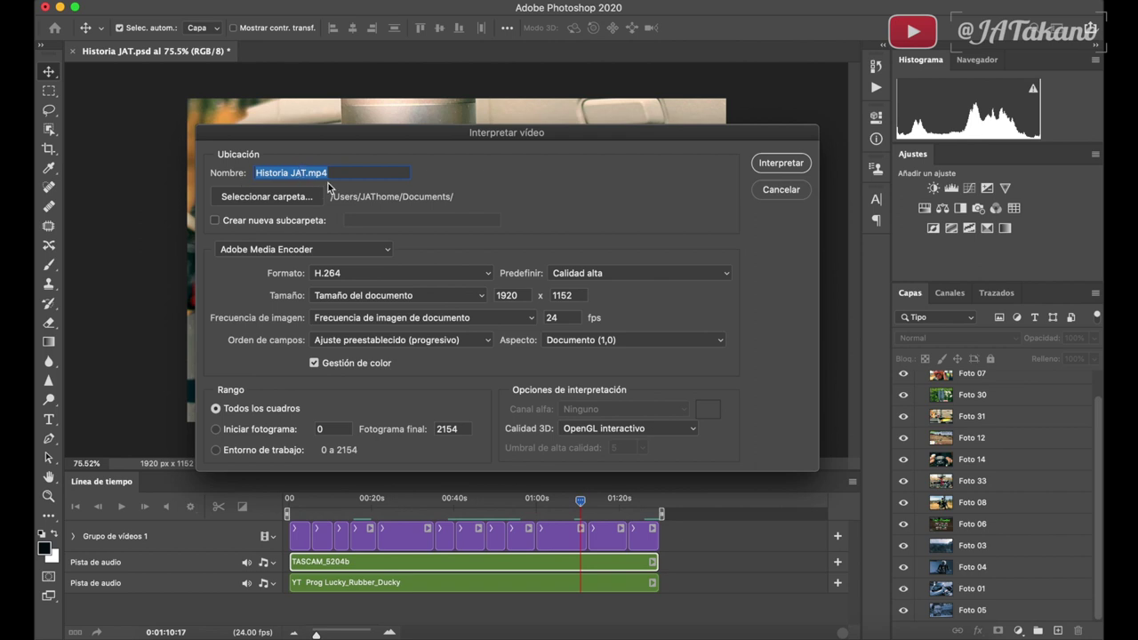
click(287, 205)
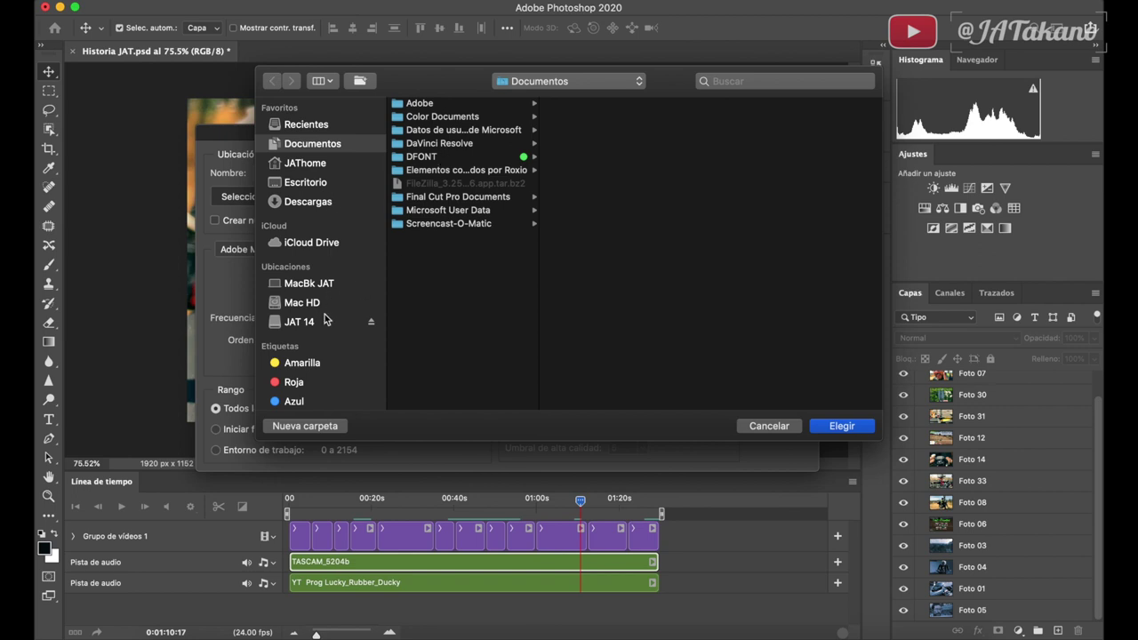
click(302, 322)
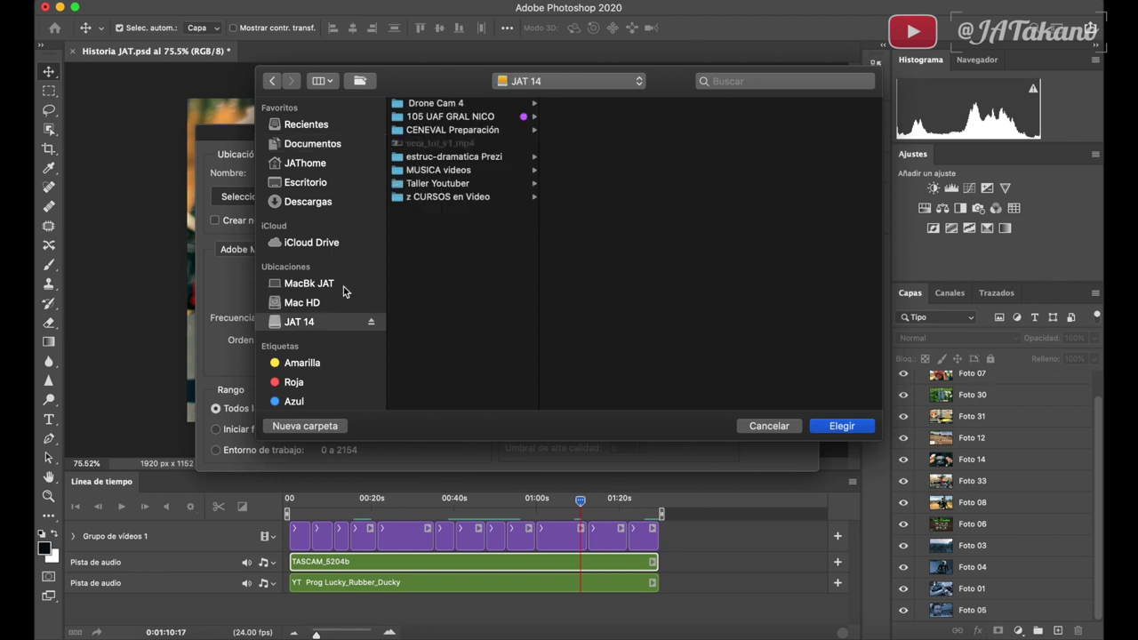
click(471, 104)
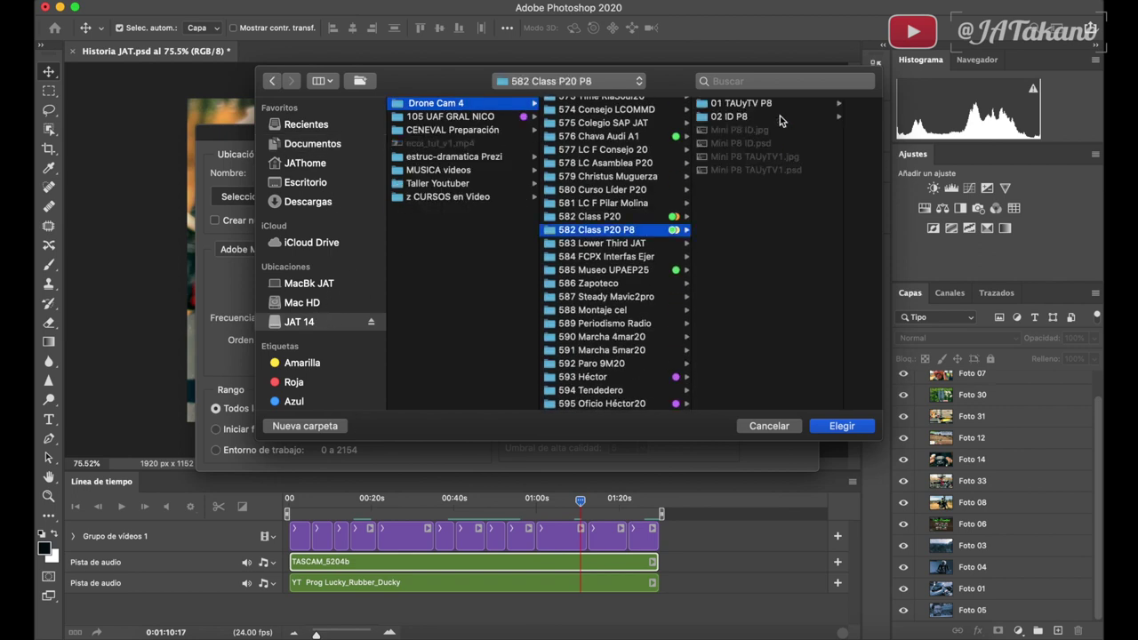
click(534, 228)
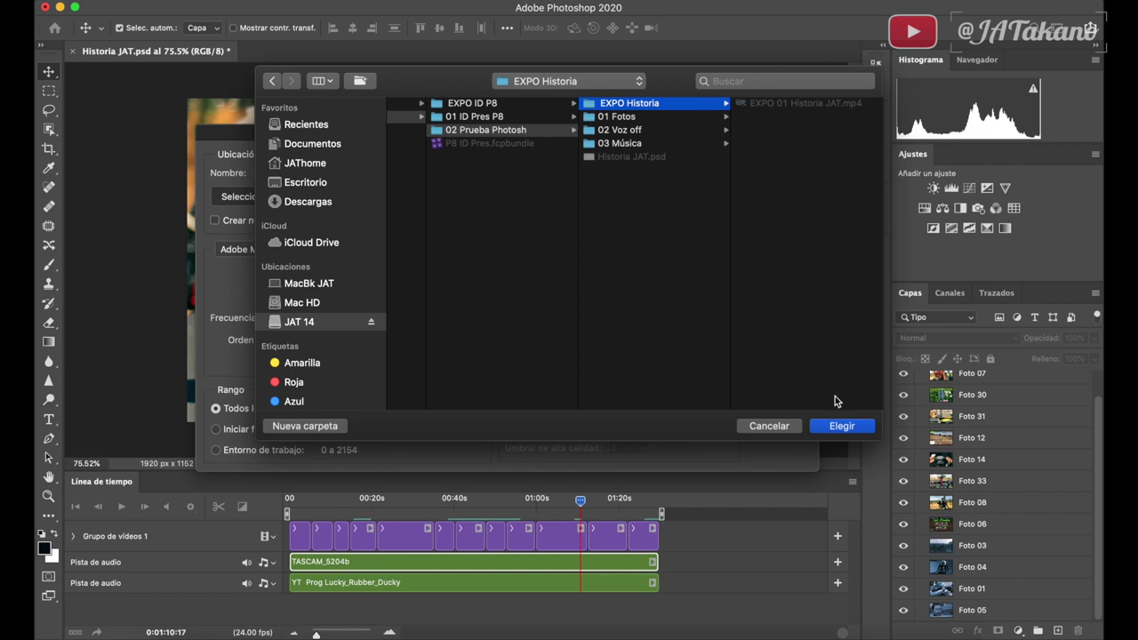
click(843, 426)
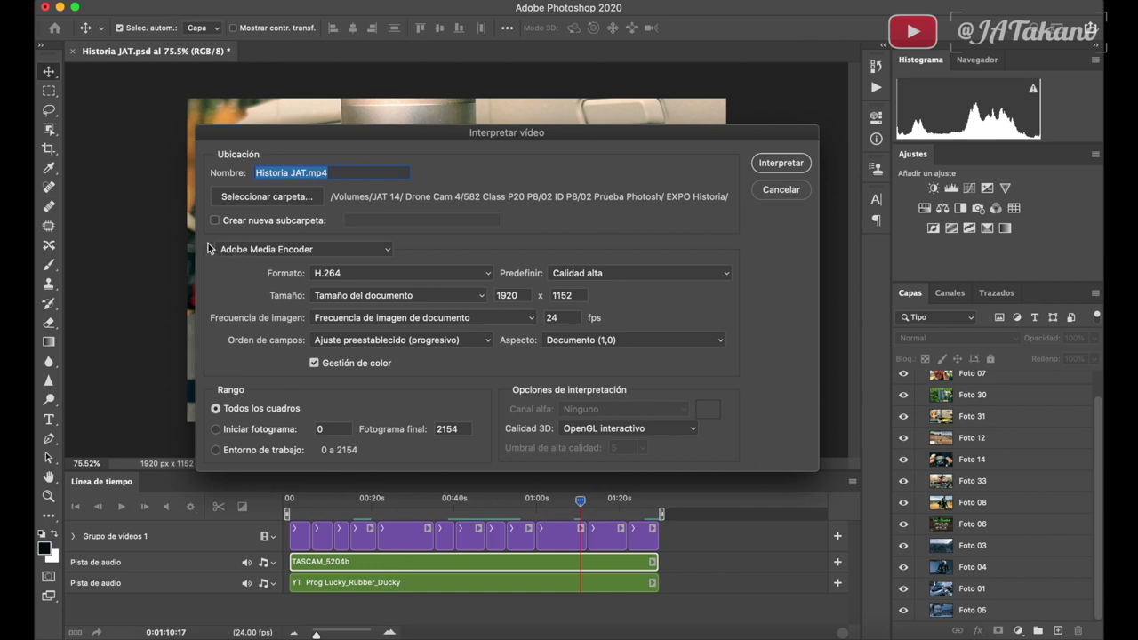
Keep H.264, Calidad alta and document size, then render Historia JAT.mp4
click(387, 255)
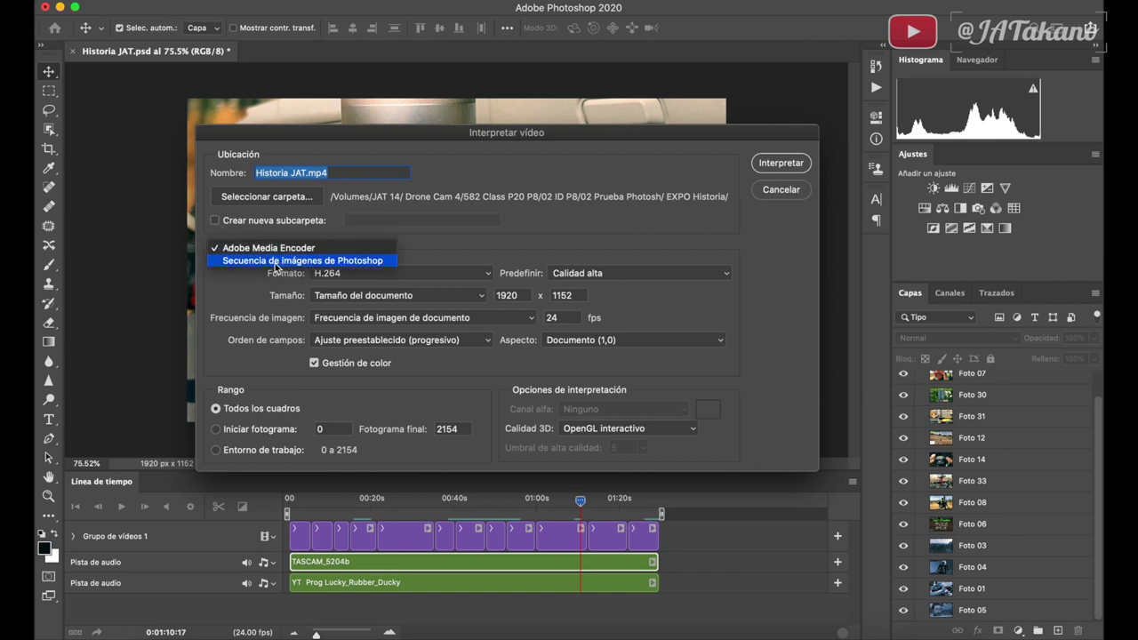
click(437, 231)
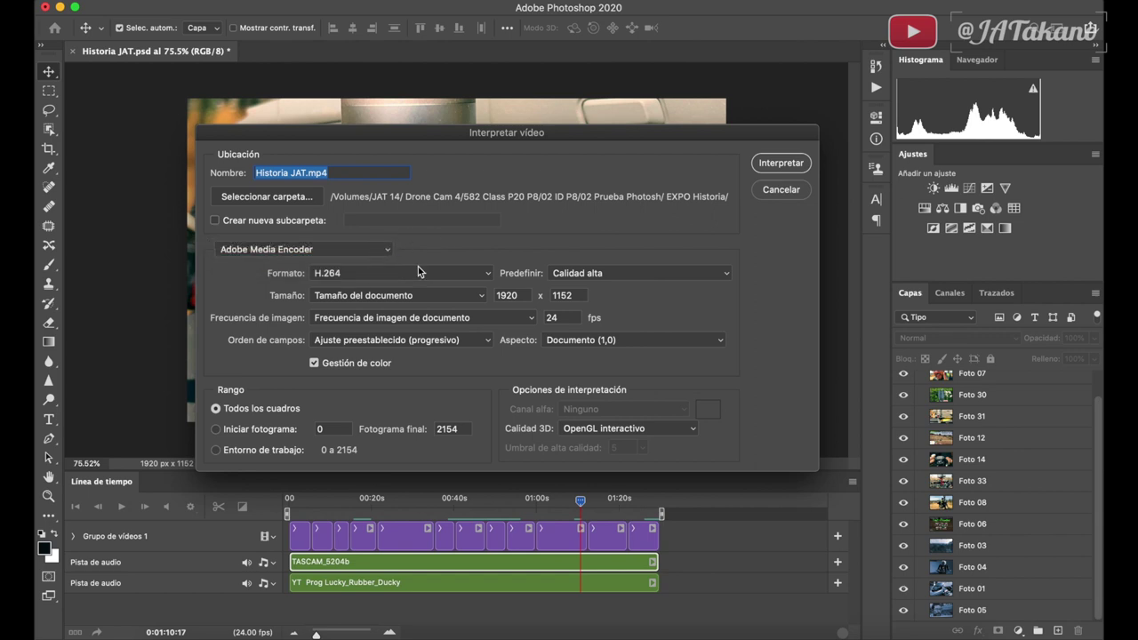
click(569, 276)
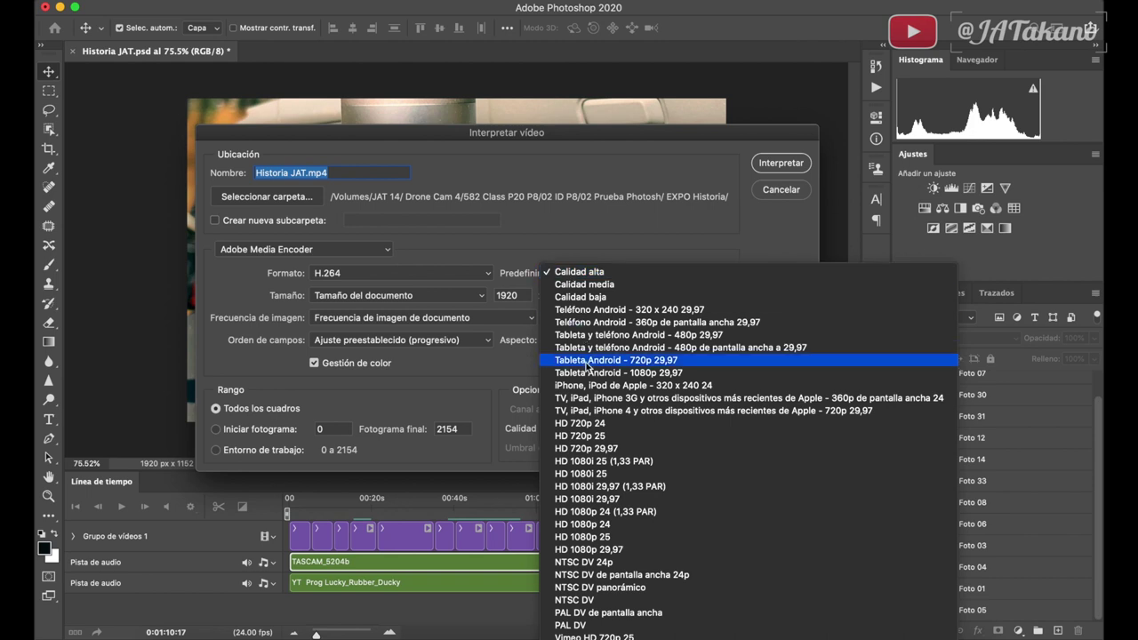
click(579, 231)
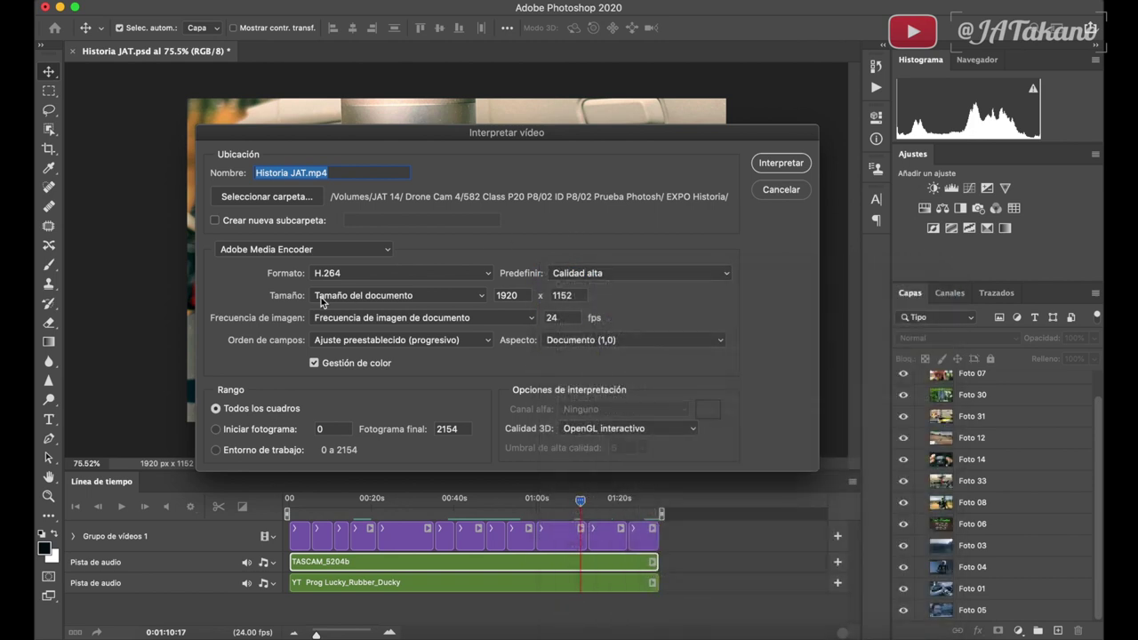
click(360, 298)
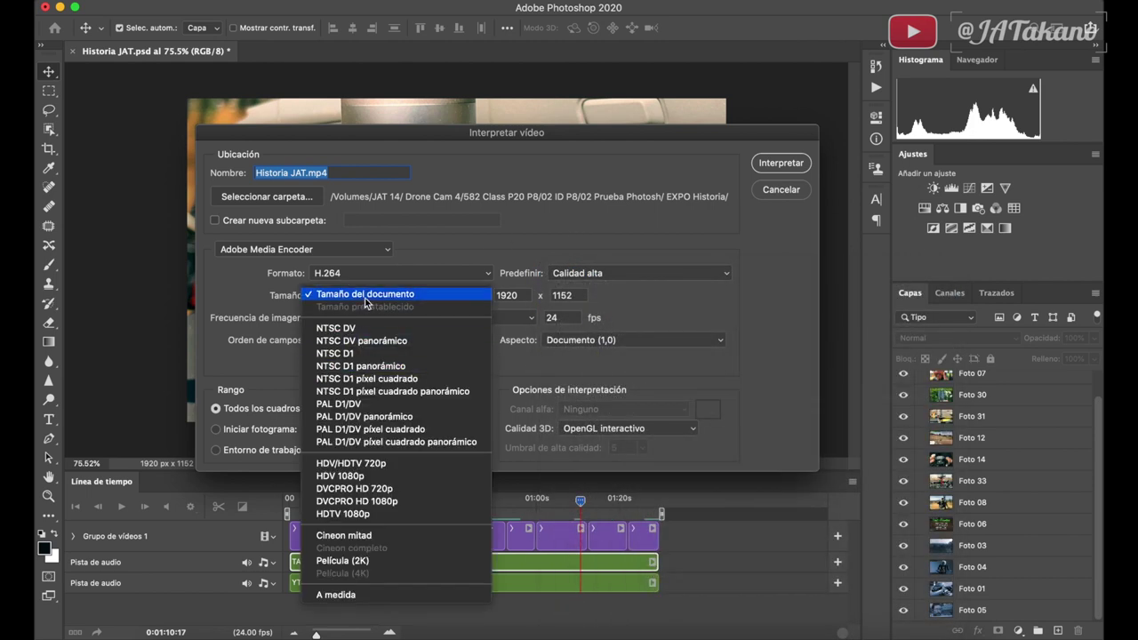
click(366, 294)
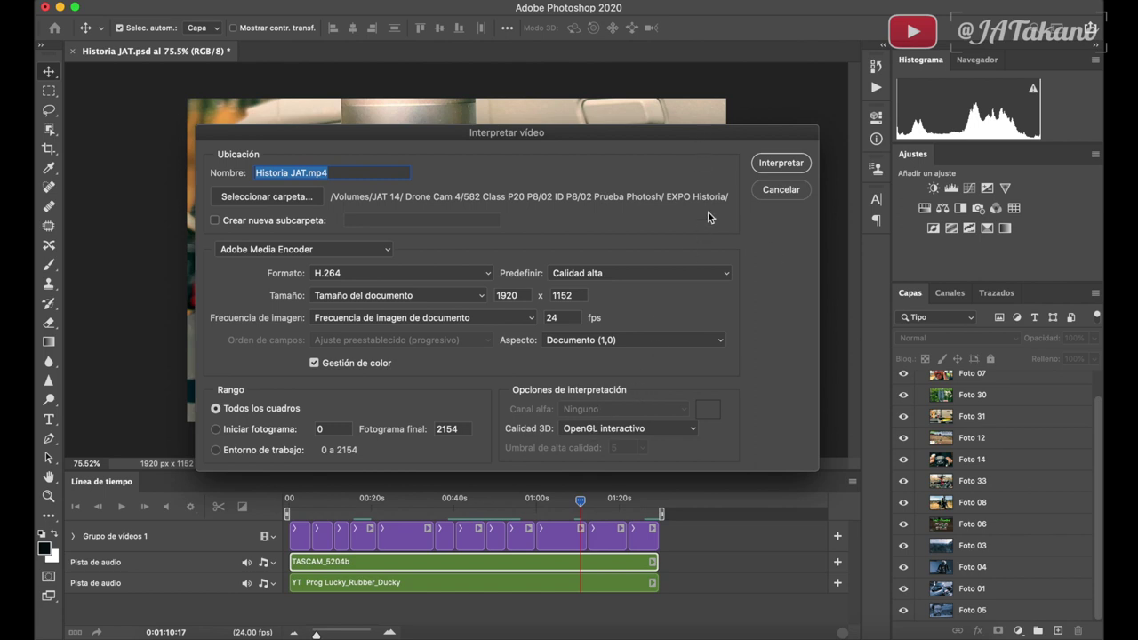
click(778, 164)
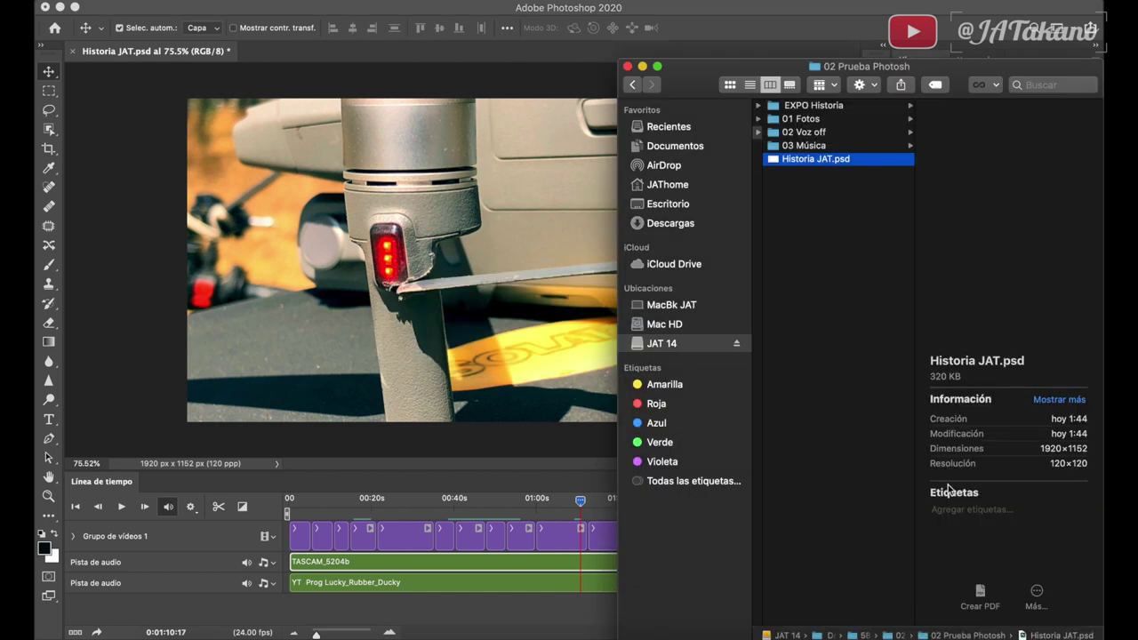
Open the EXPO Historia folder in Finder and select Historia JAT.mp4
click(832, 108)
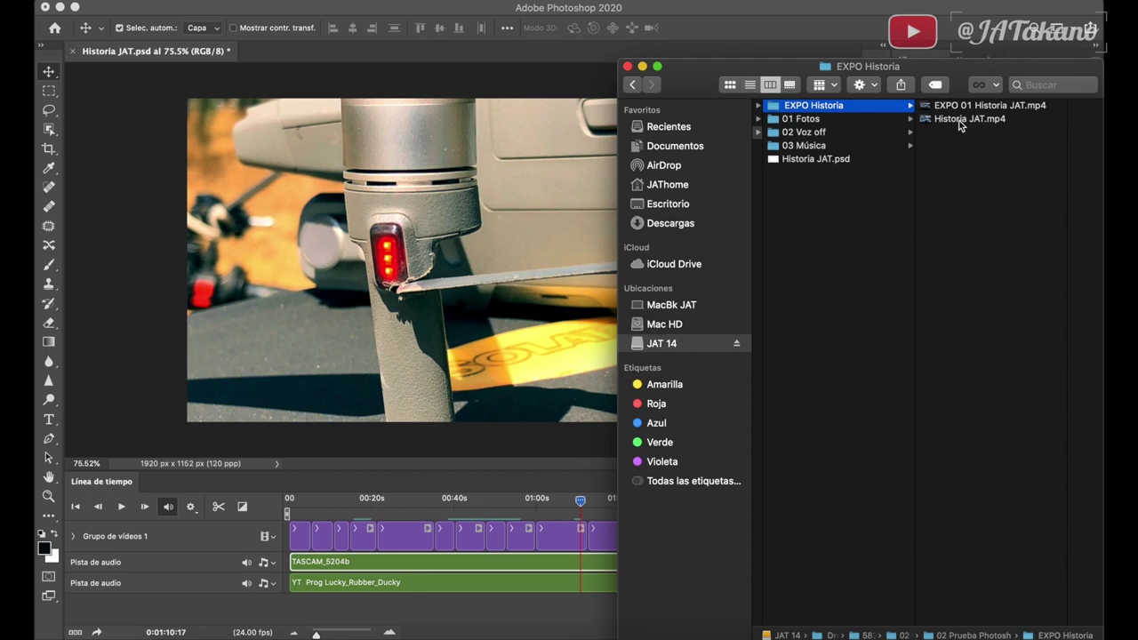
click(961, 120)
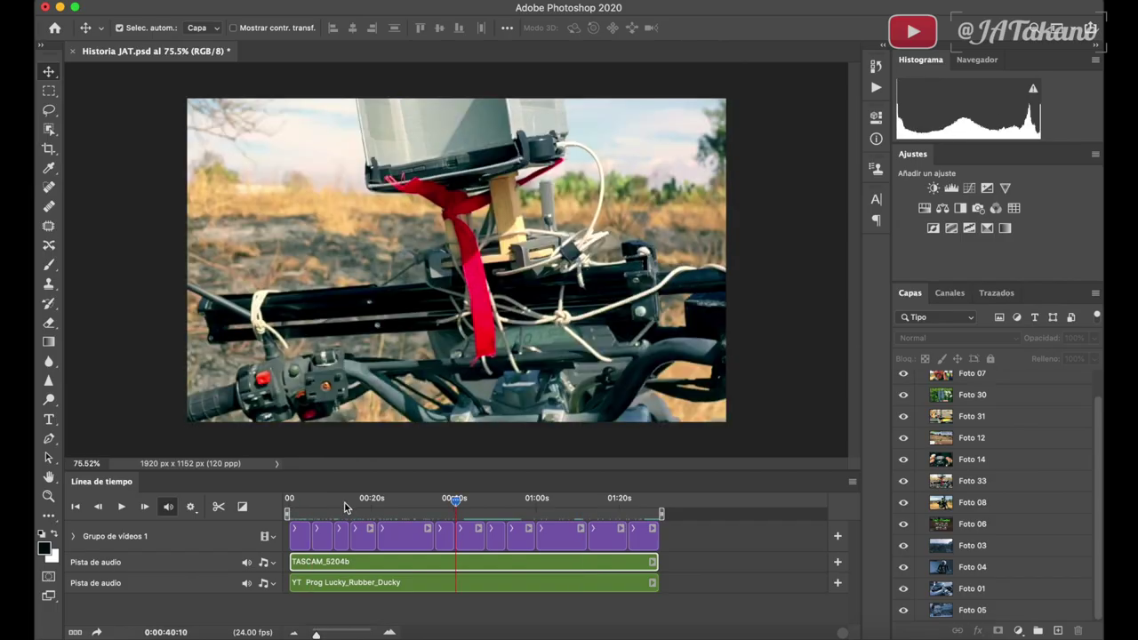
drag(326, 506, 409, 508)
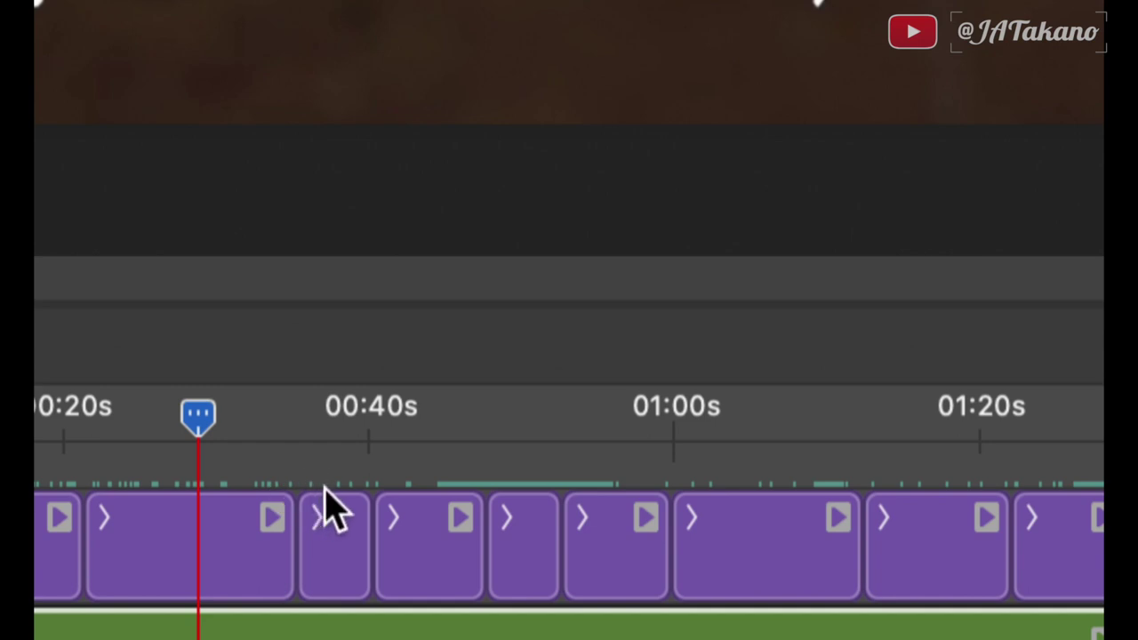
click(201, 434)
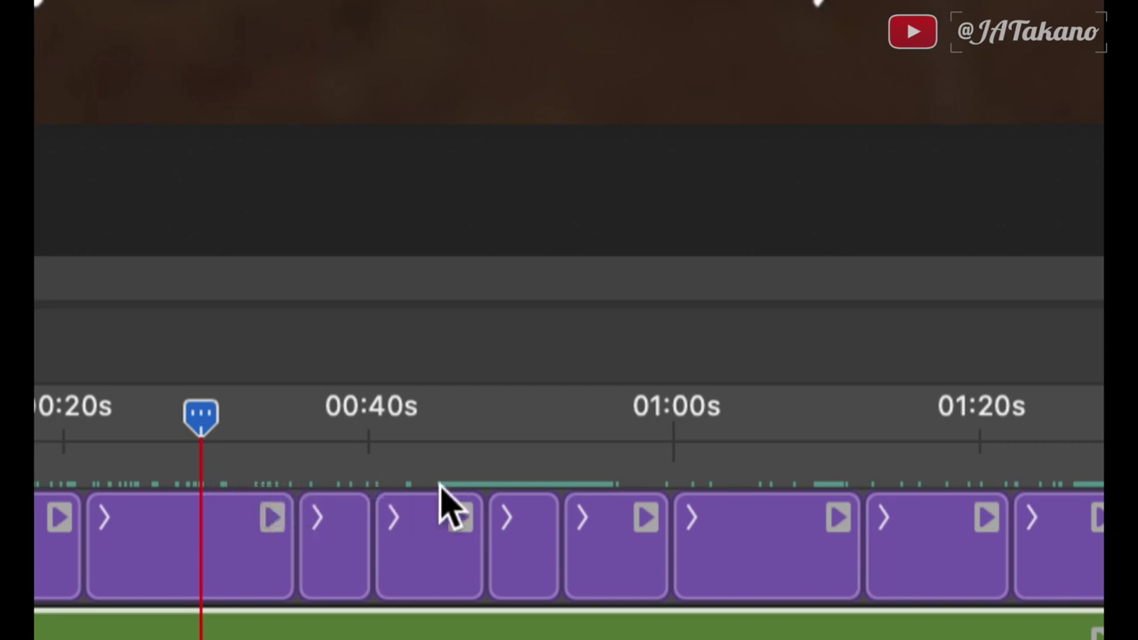
click(323, 434)
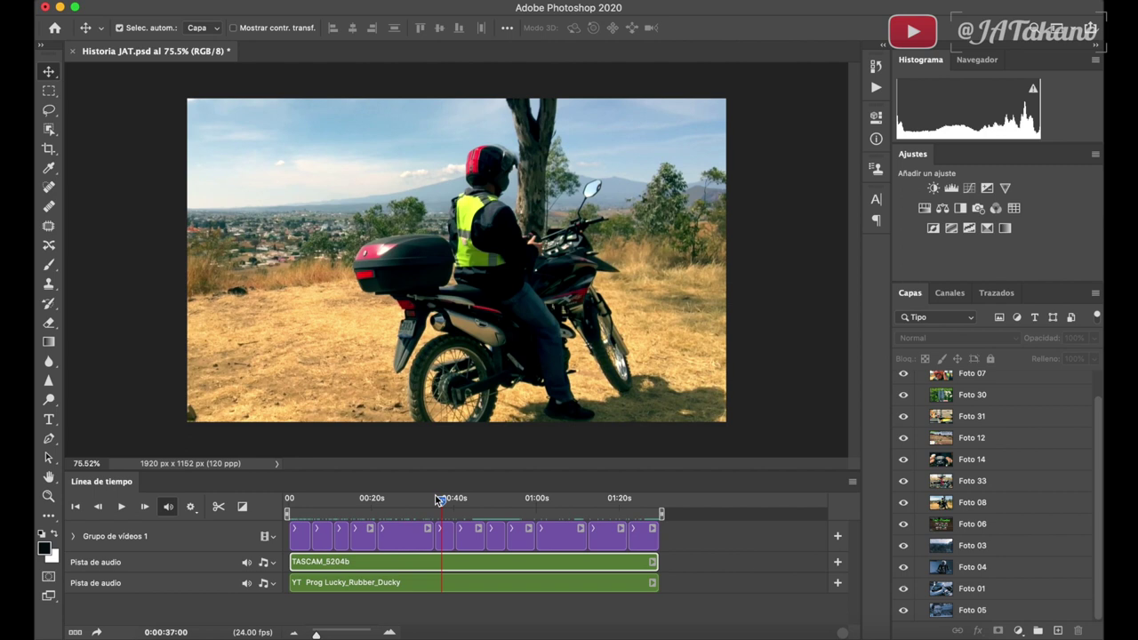
mouse_move(438, 500)
mouse_down()
mouse_move(368, 507)
mouse_move(474, 505)
mouse_up()
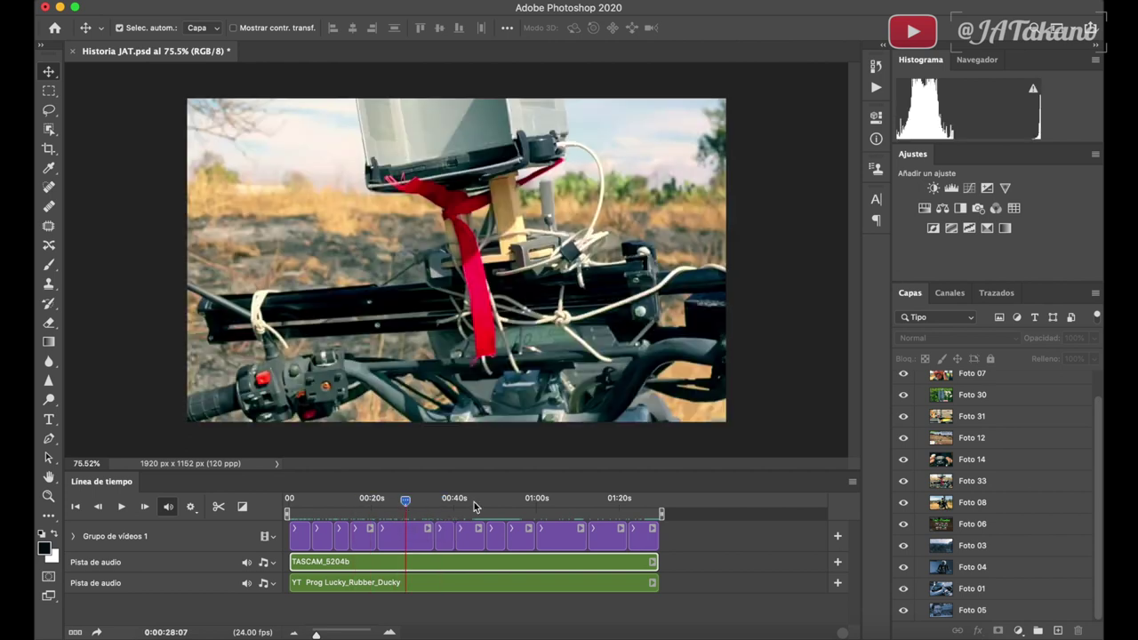
mouse_move(474, 503)
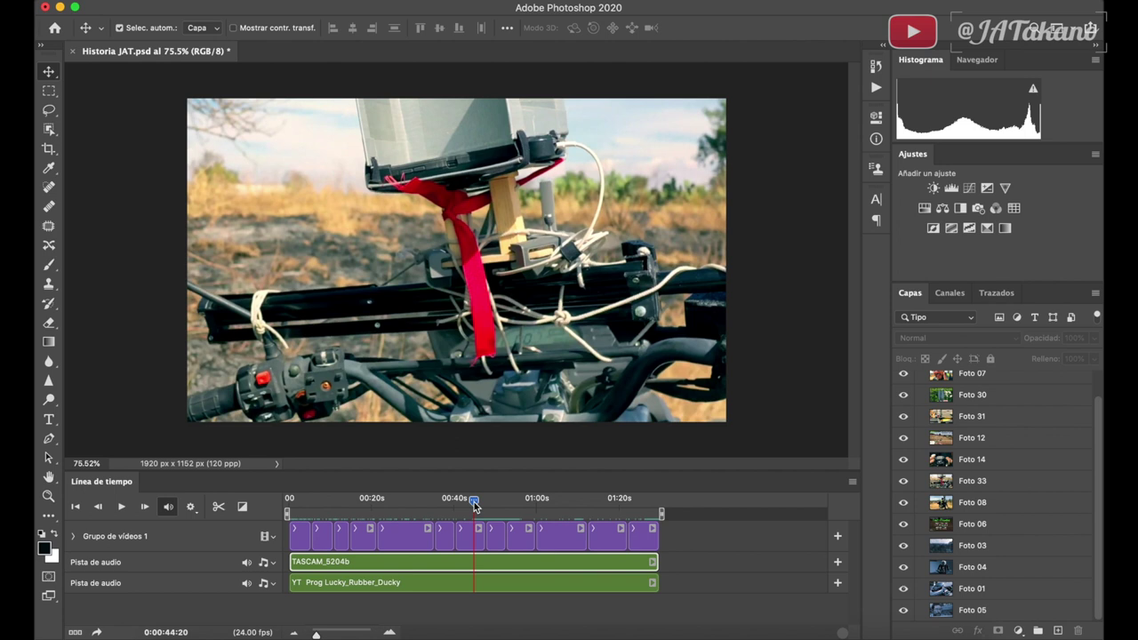
mouse_move(475, 506)
mouse_down()
mouse_move(337, 506)
mouse_move(392, 503)
mouse_up()
click(642, 506)
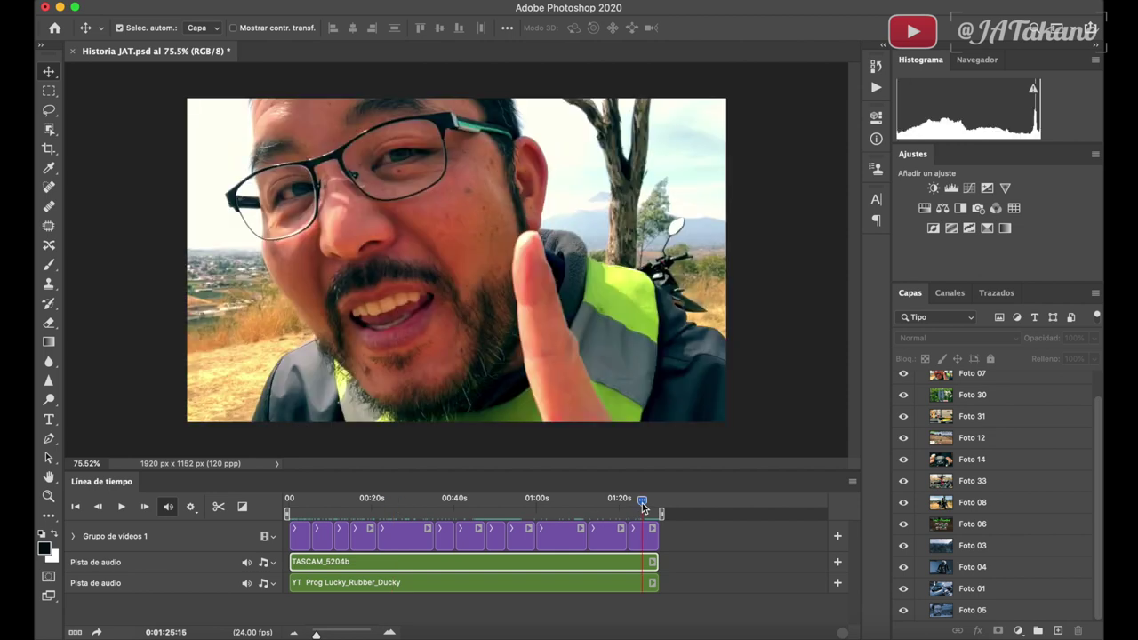